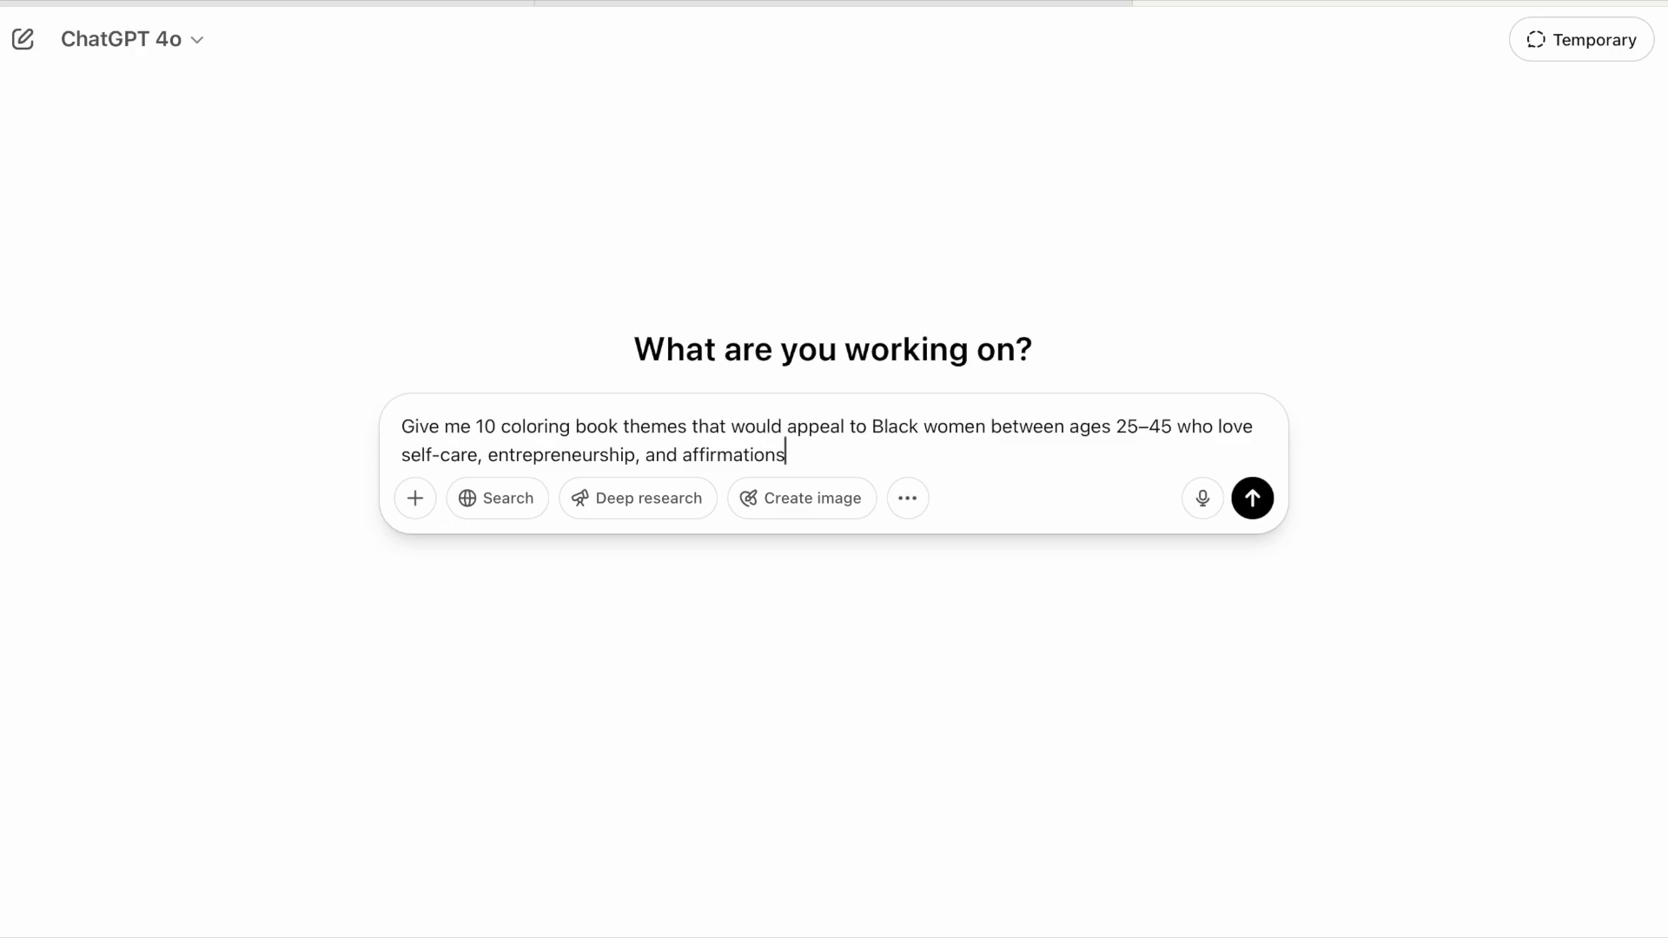
# - Search Amazon for "coloring book"
pyautogui.write('coloring')
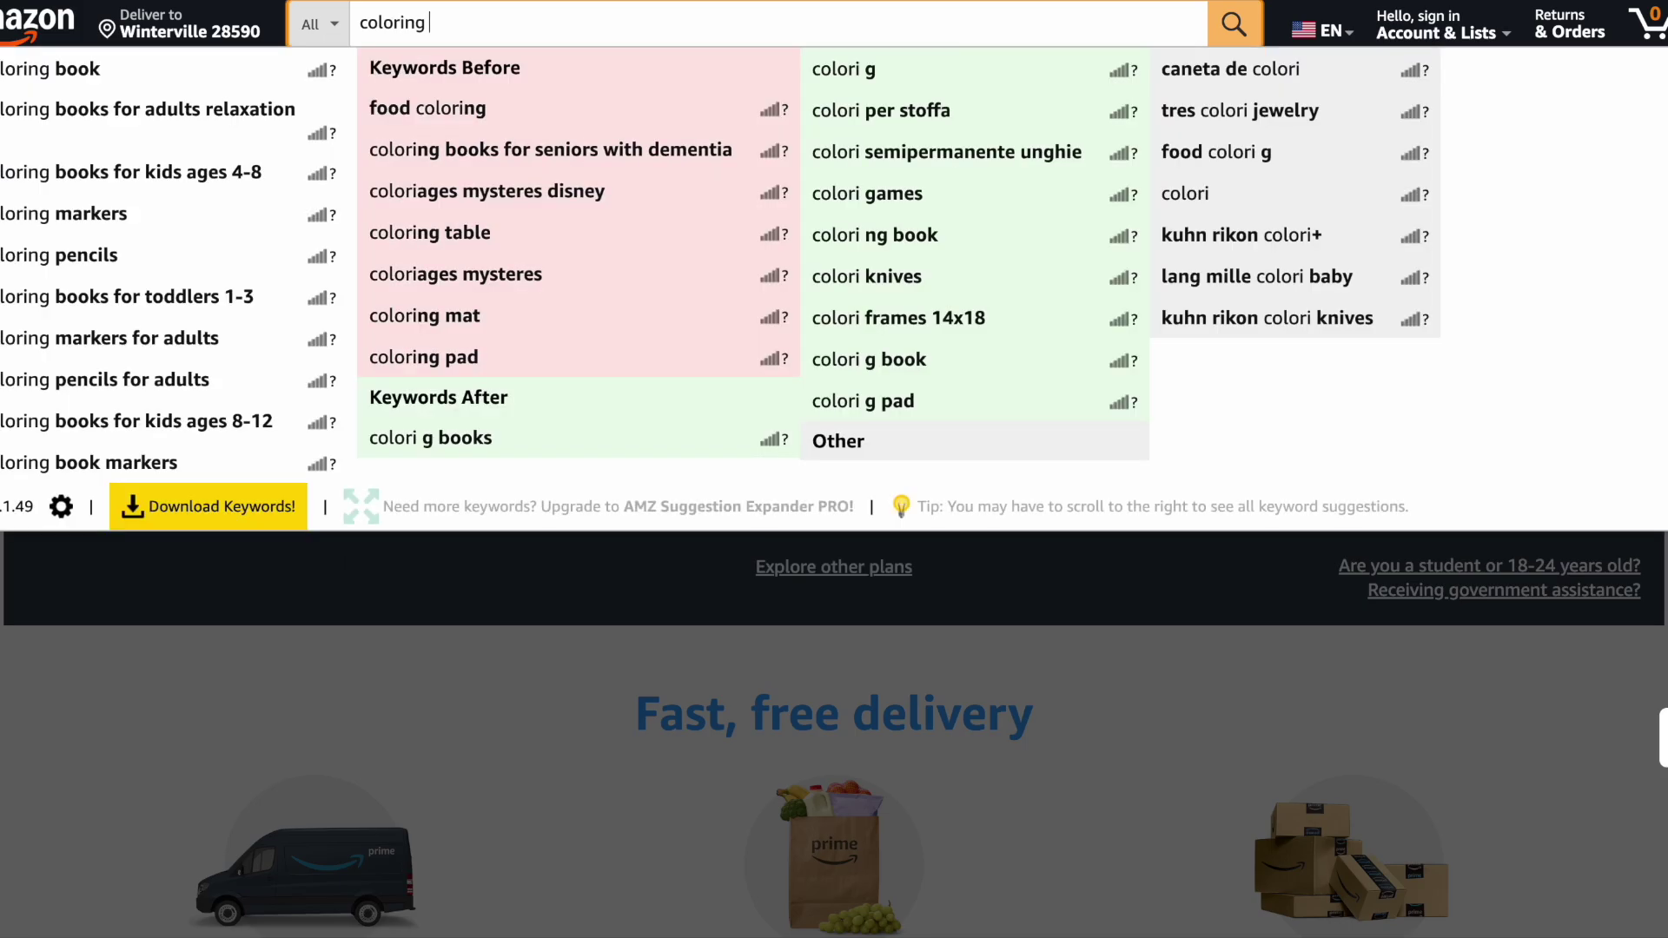
pyautogui.write(' book')
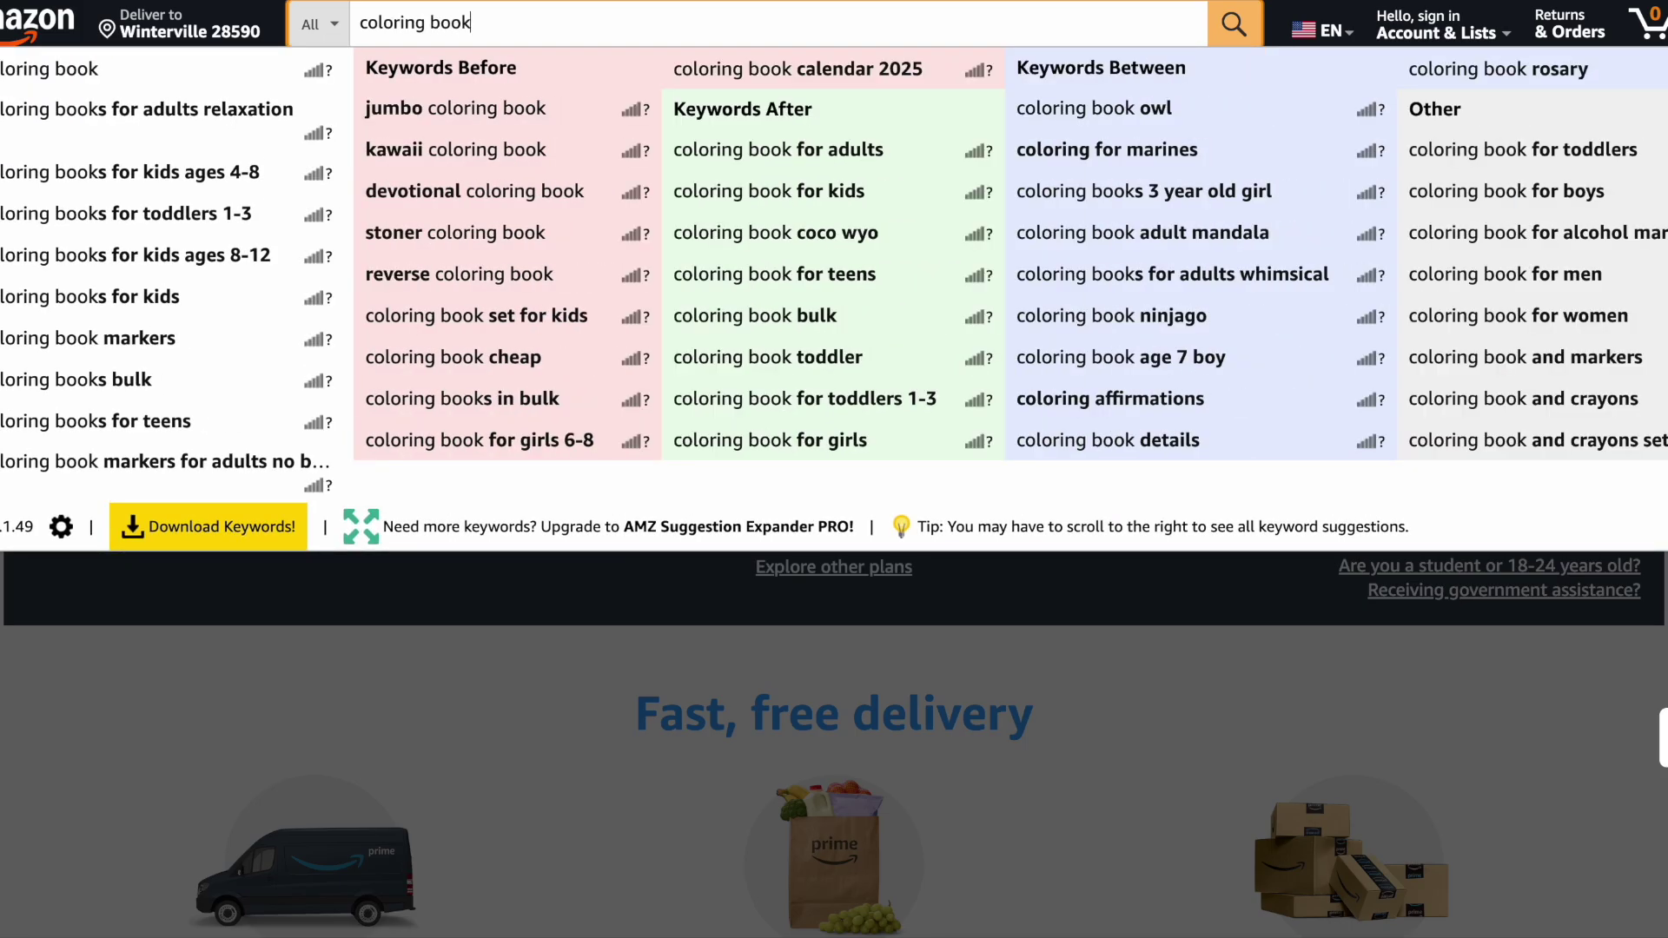
pyautogui.press('Return')
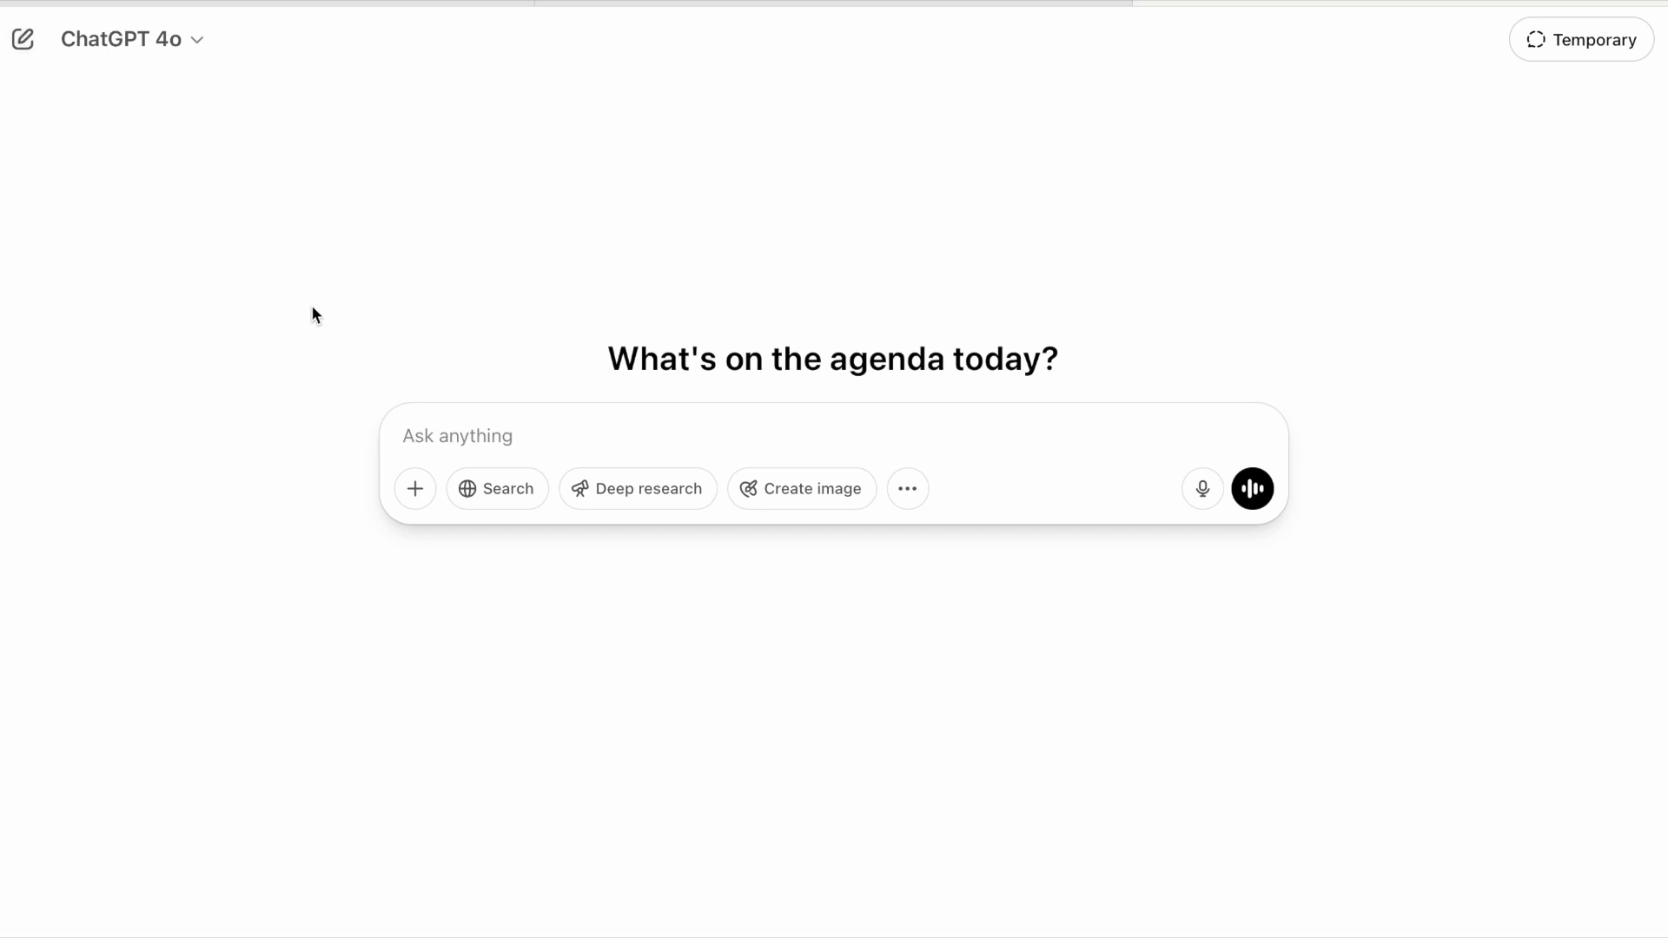
# - Switch to ChatGPT and request 10 coloring book themes that would appeal to Black women between ages 25–45 who love self-care, entrepreneurship, and affirmations
pyautogui.click(536, 432)
pyautogui.rightClick(398, 430)
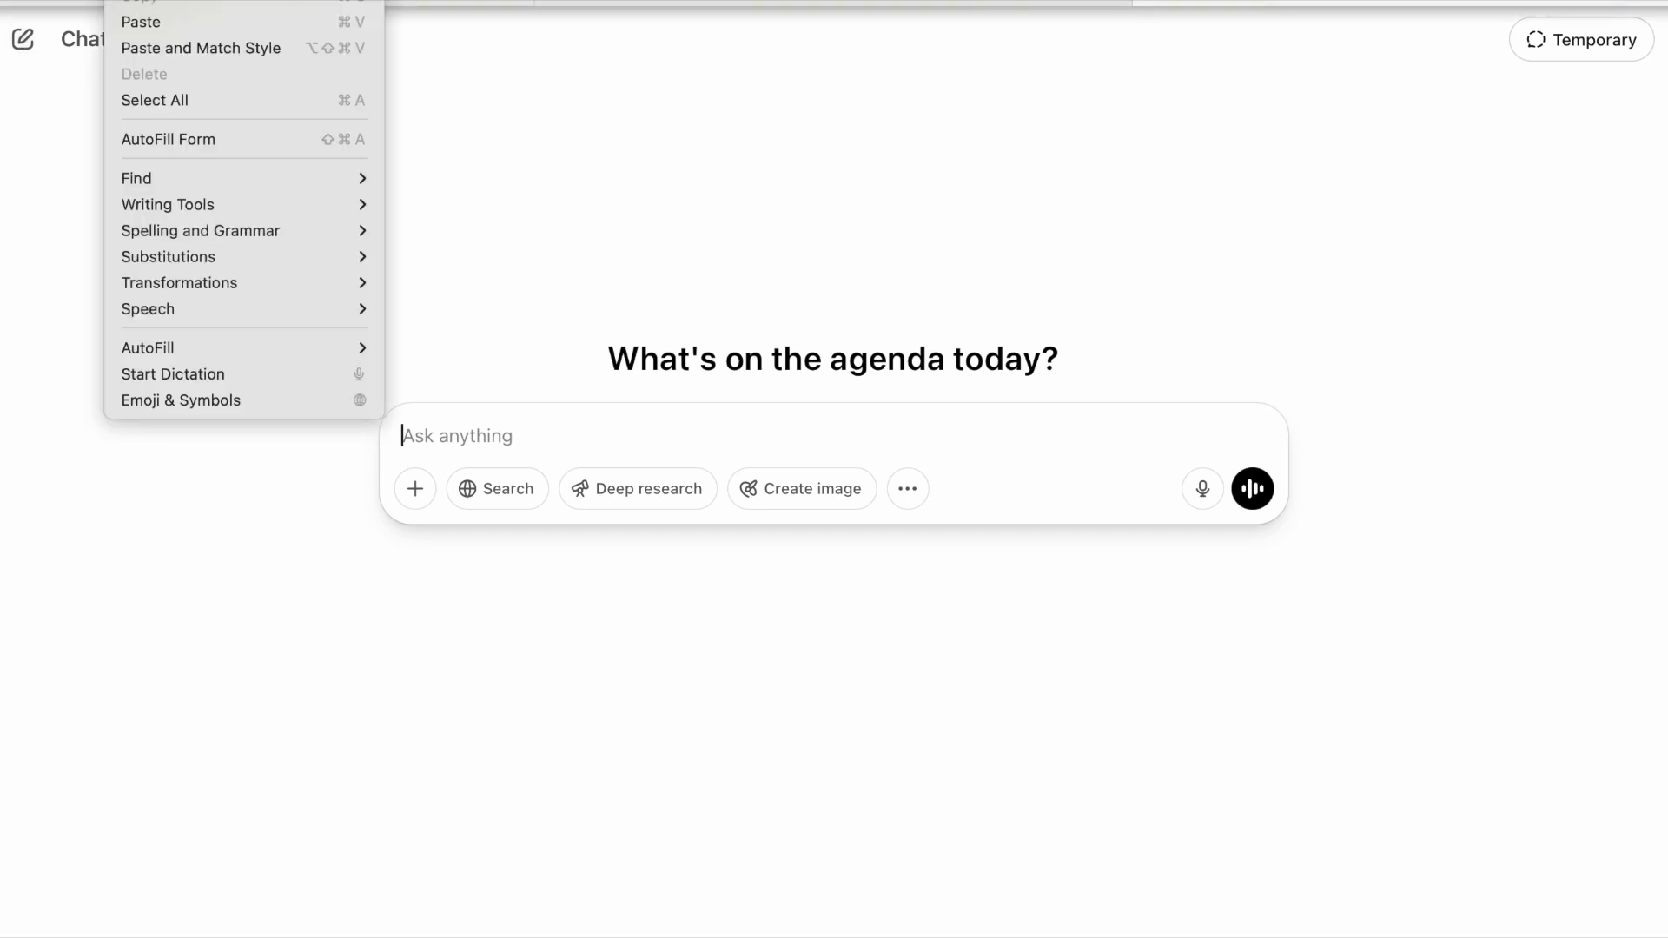
pyautogui.click(174, 23)
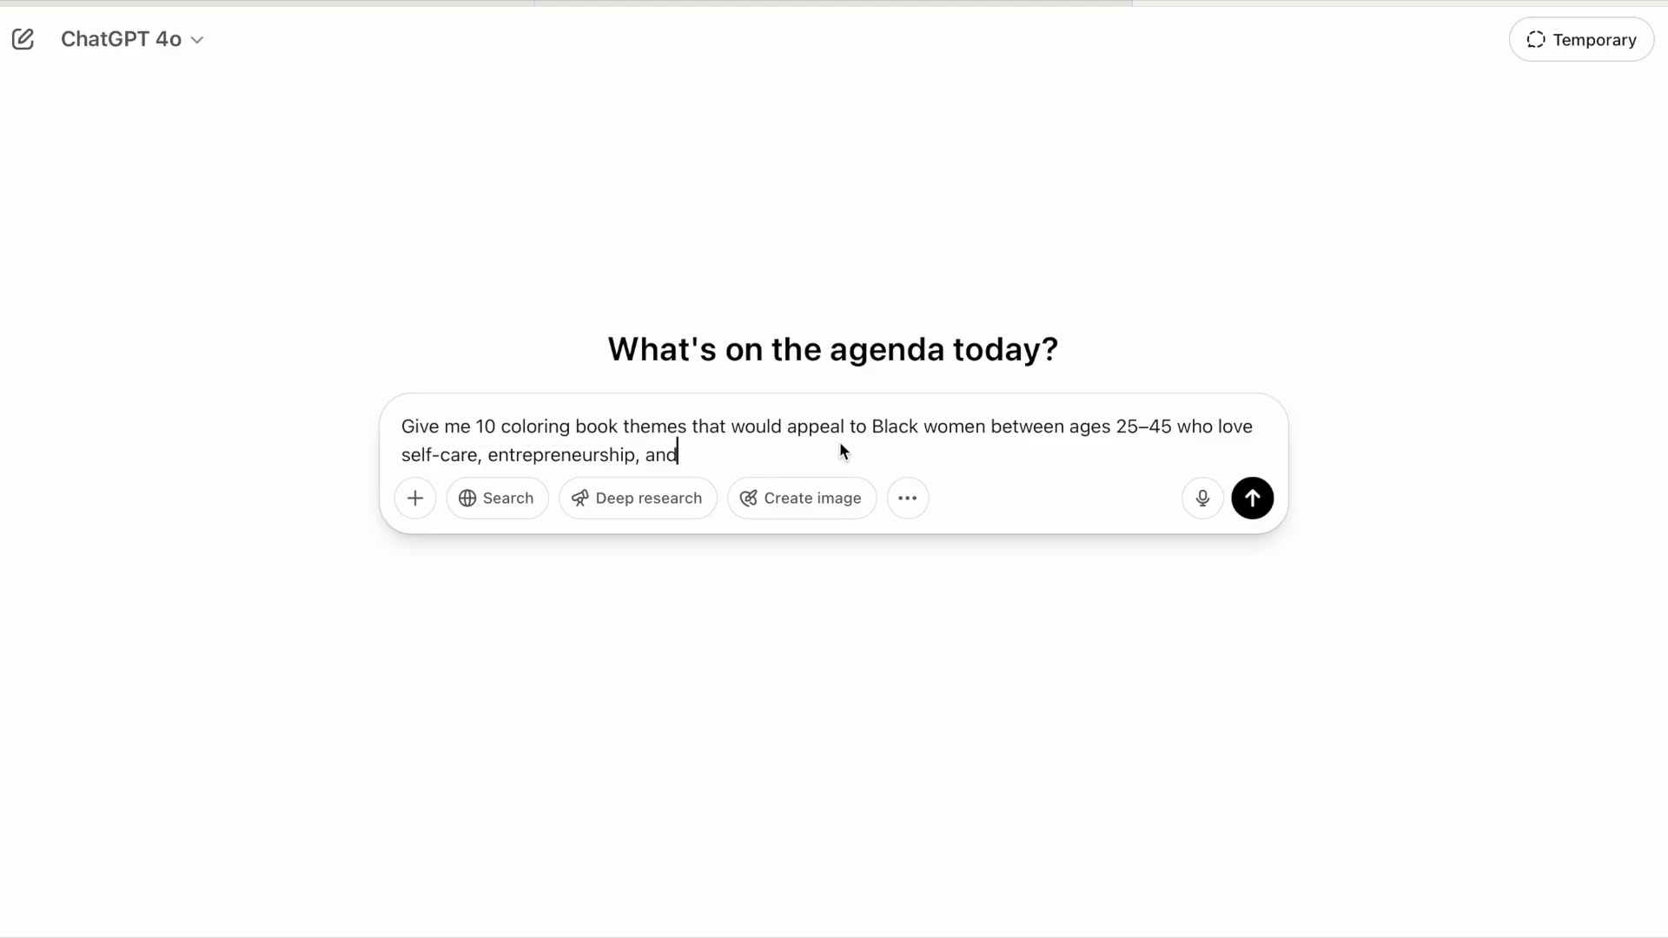
pyautogui.write('afri')
pyautogui.press('BackSpace')
pyautogui.press('BackSpace')
pyautogui.write('firmations.')
pyautogui.press('Return')
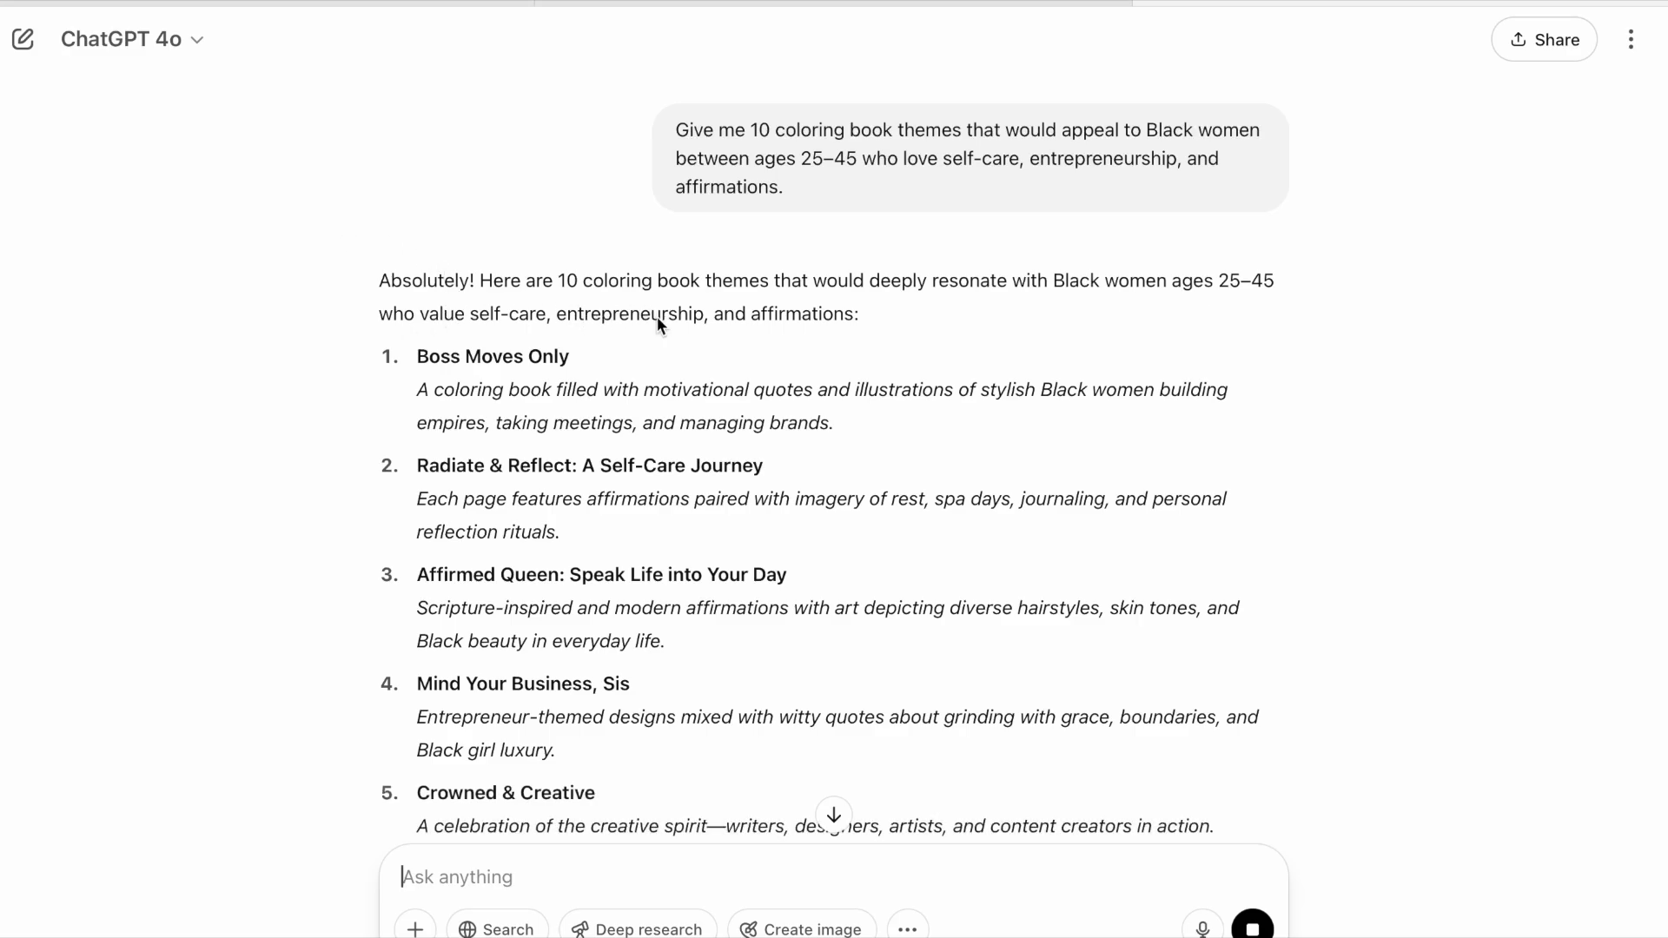
# - Read through the suggested coloring book themes and their descriptions, highlighting "Mind Your Business, Sis" and its description
pyautogui.scroll(-2, 657, 316)
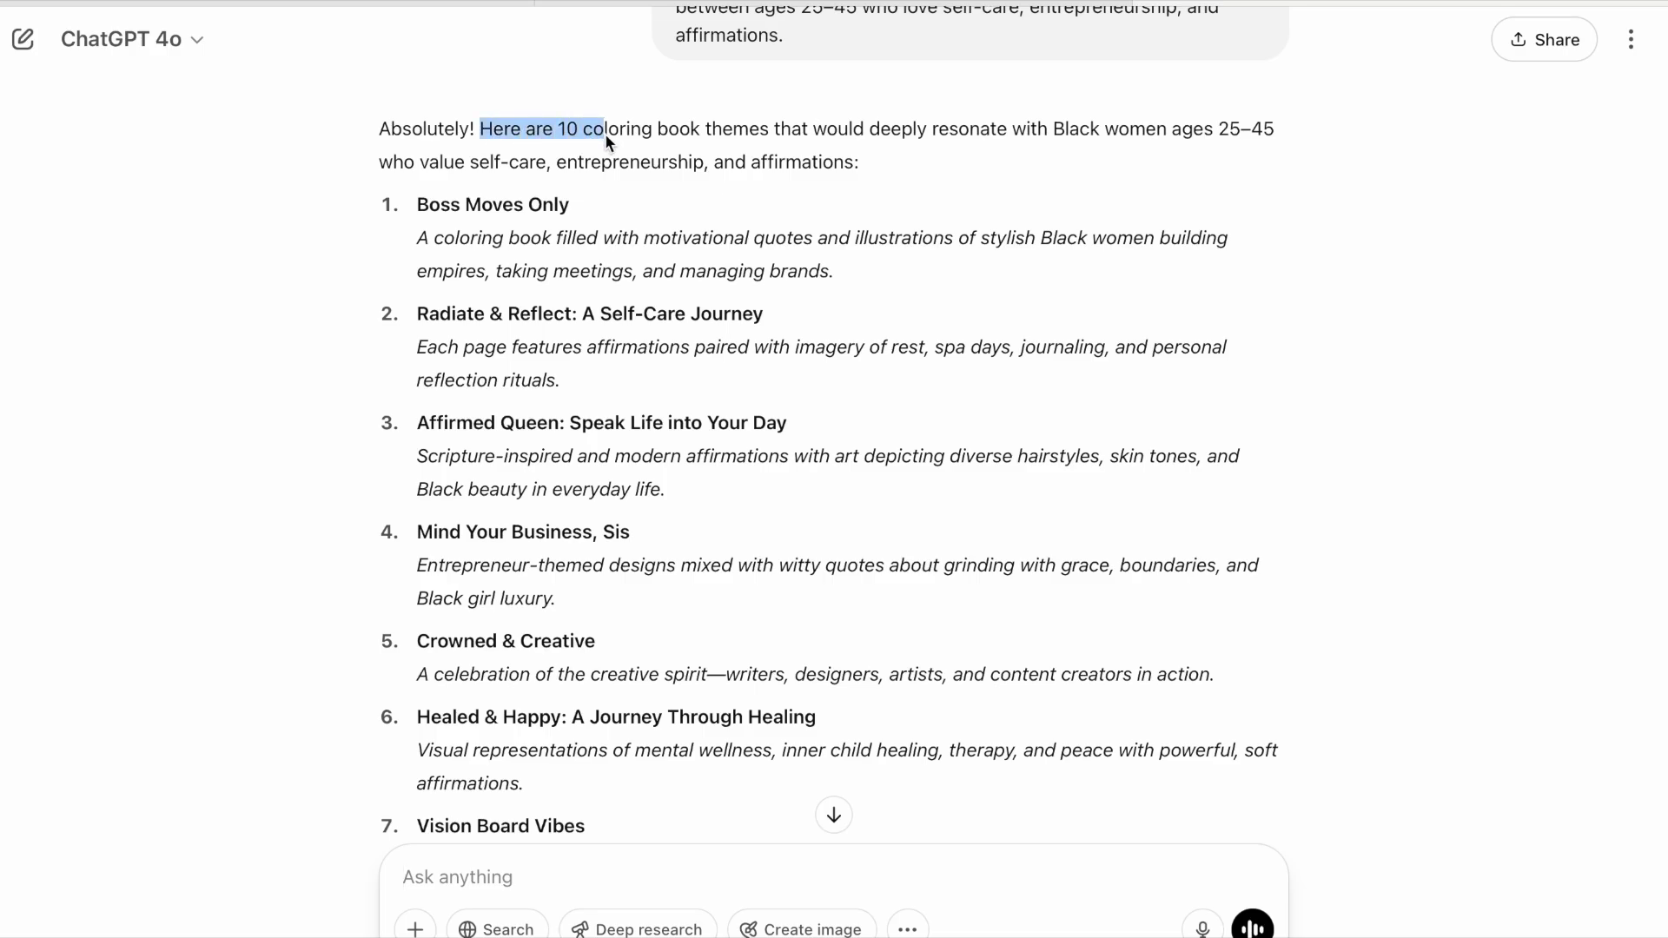
pyautogui.moveTo(604, 132); pyautogui.dragTo(605, 133)
pyautogui.scroll(-1, 796, 217)
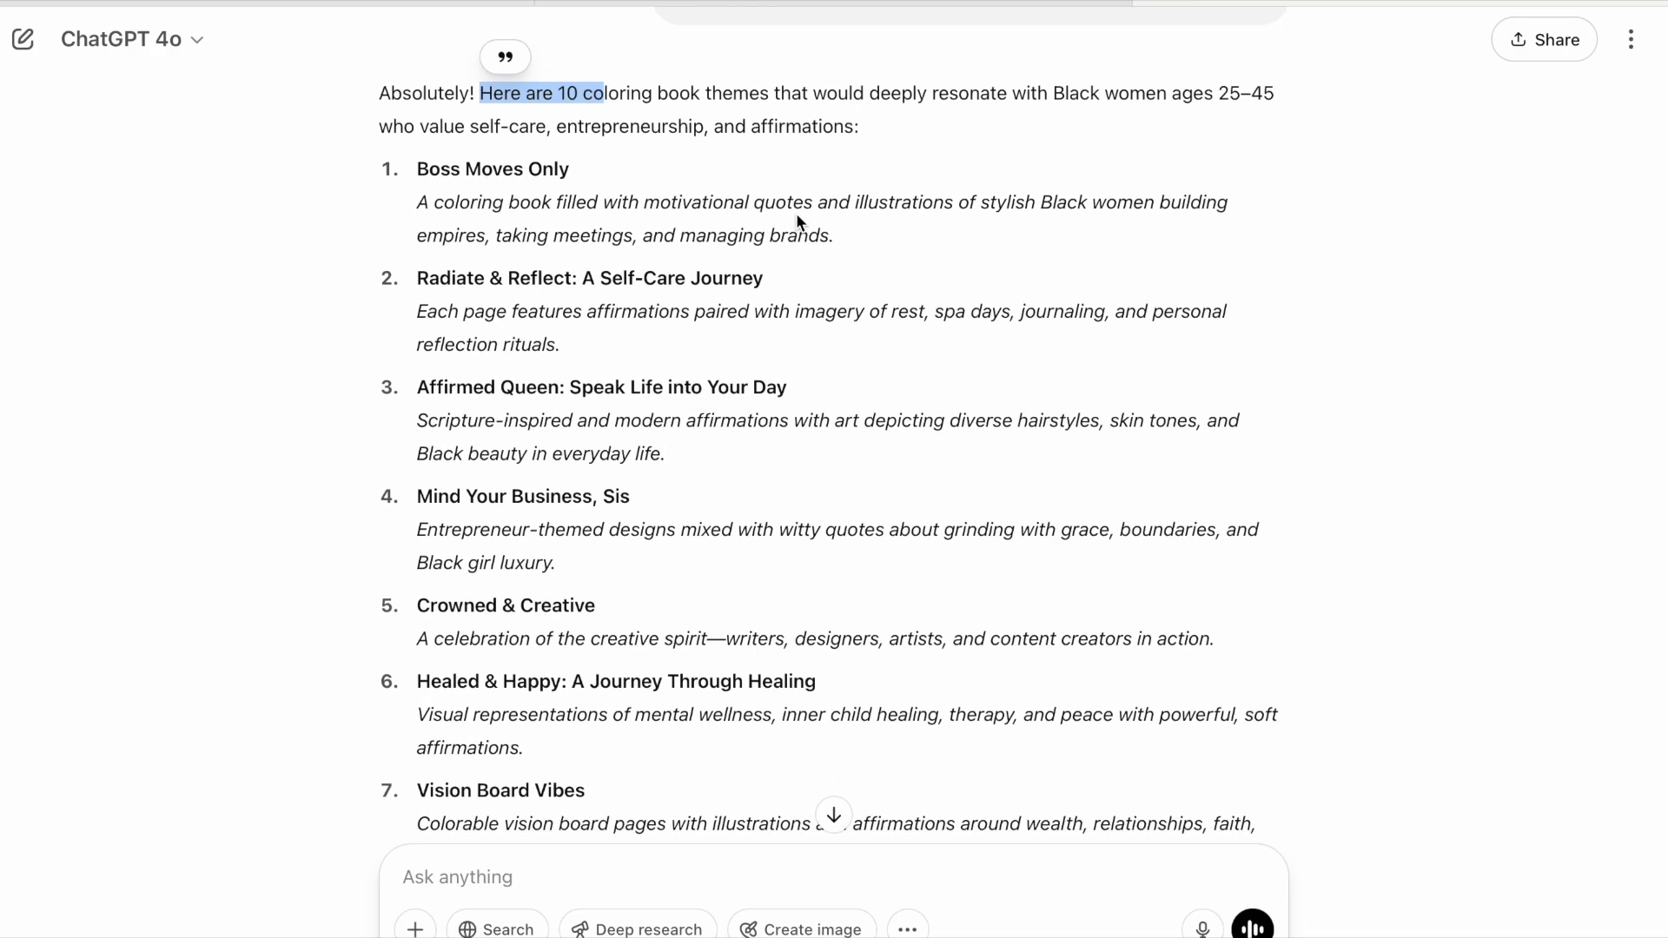
pyautogui.scroll(3, 423, 357)
pyautogui.click(422, 356)
pyautogui.moveTo(584, 353); pyautogui.dragTo(590, 351)
pyautogui.click(420, 390)
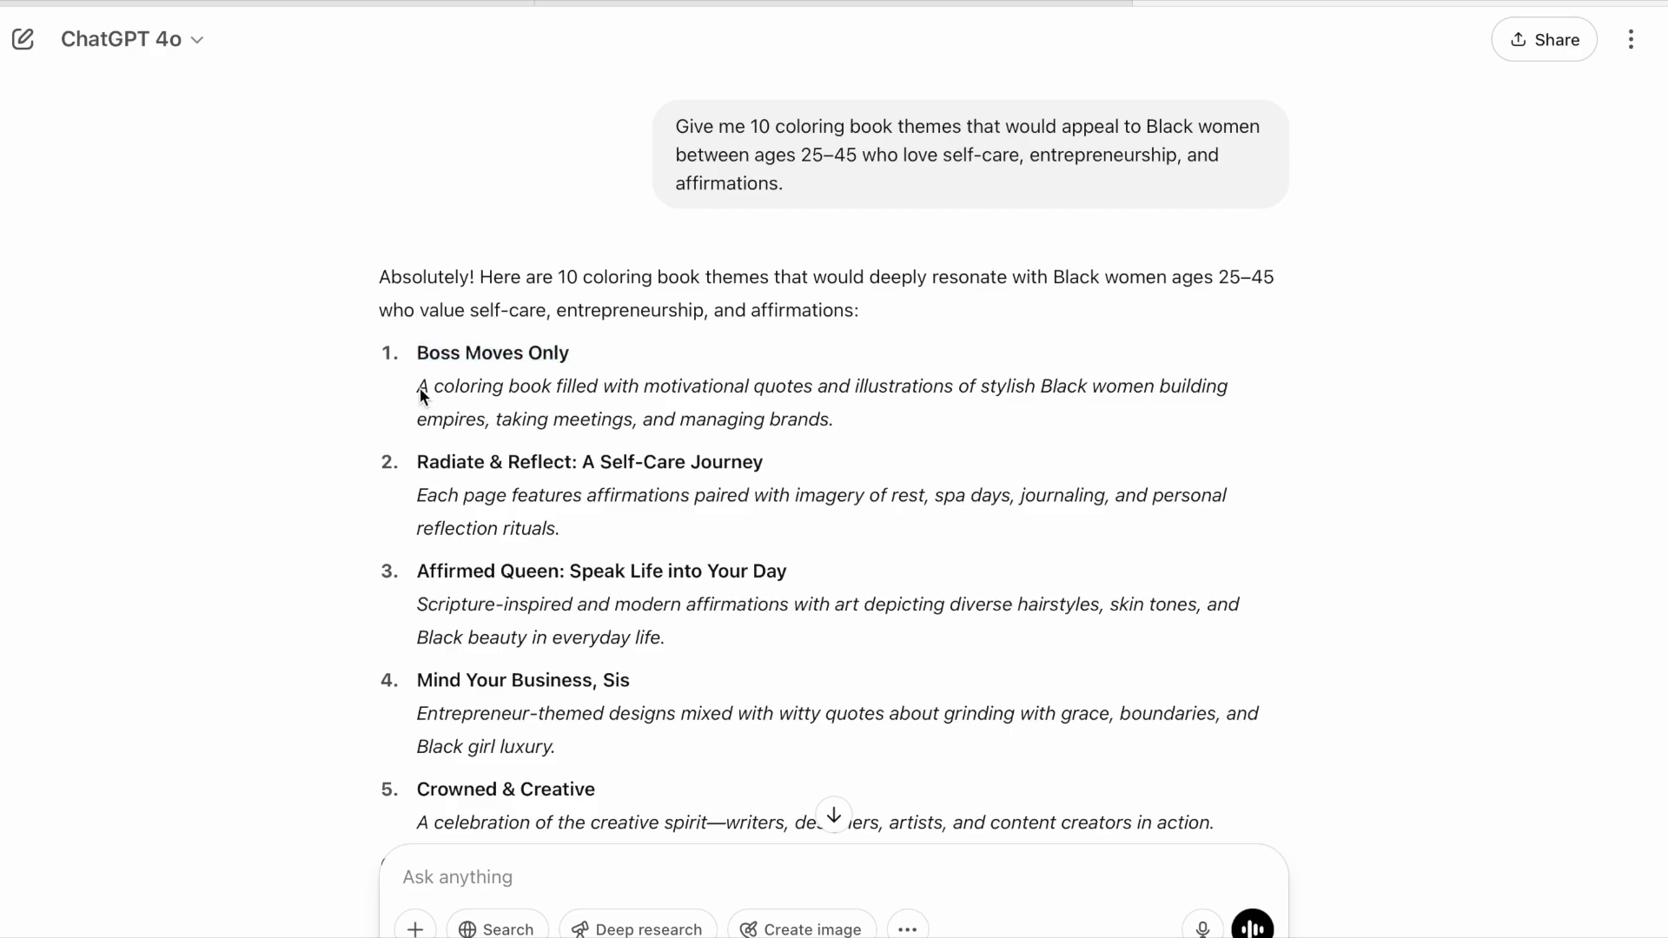
pyautogui.scroll(-2, 673, 388)
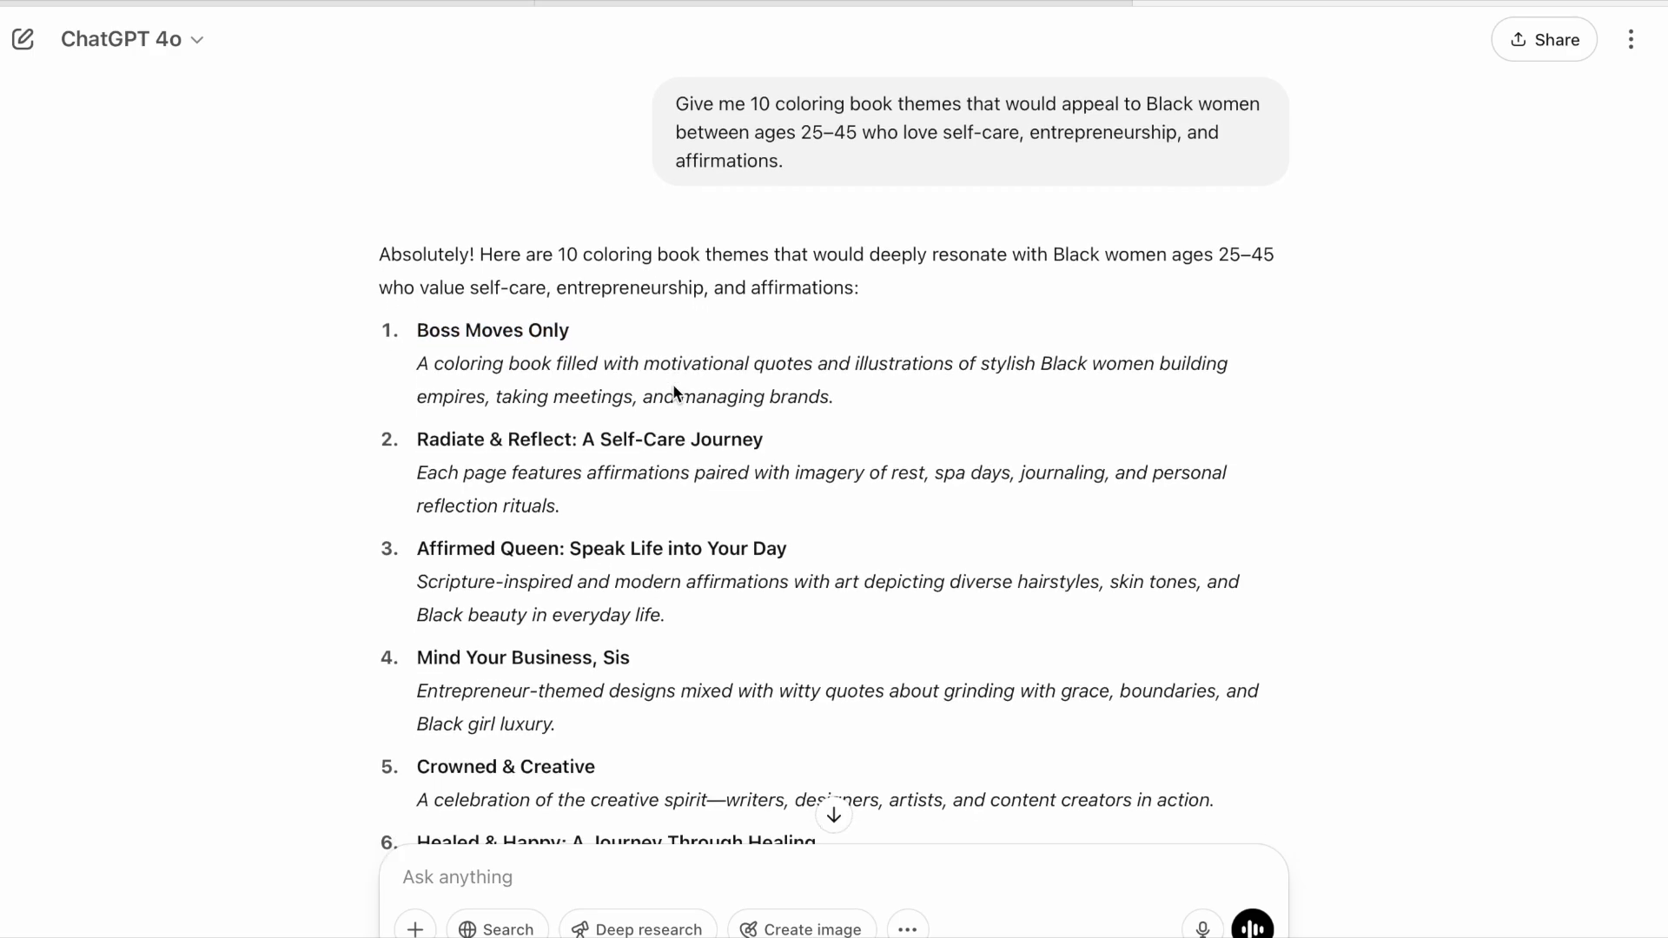
pyautogui.scroll(-1, 673, 391)
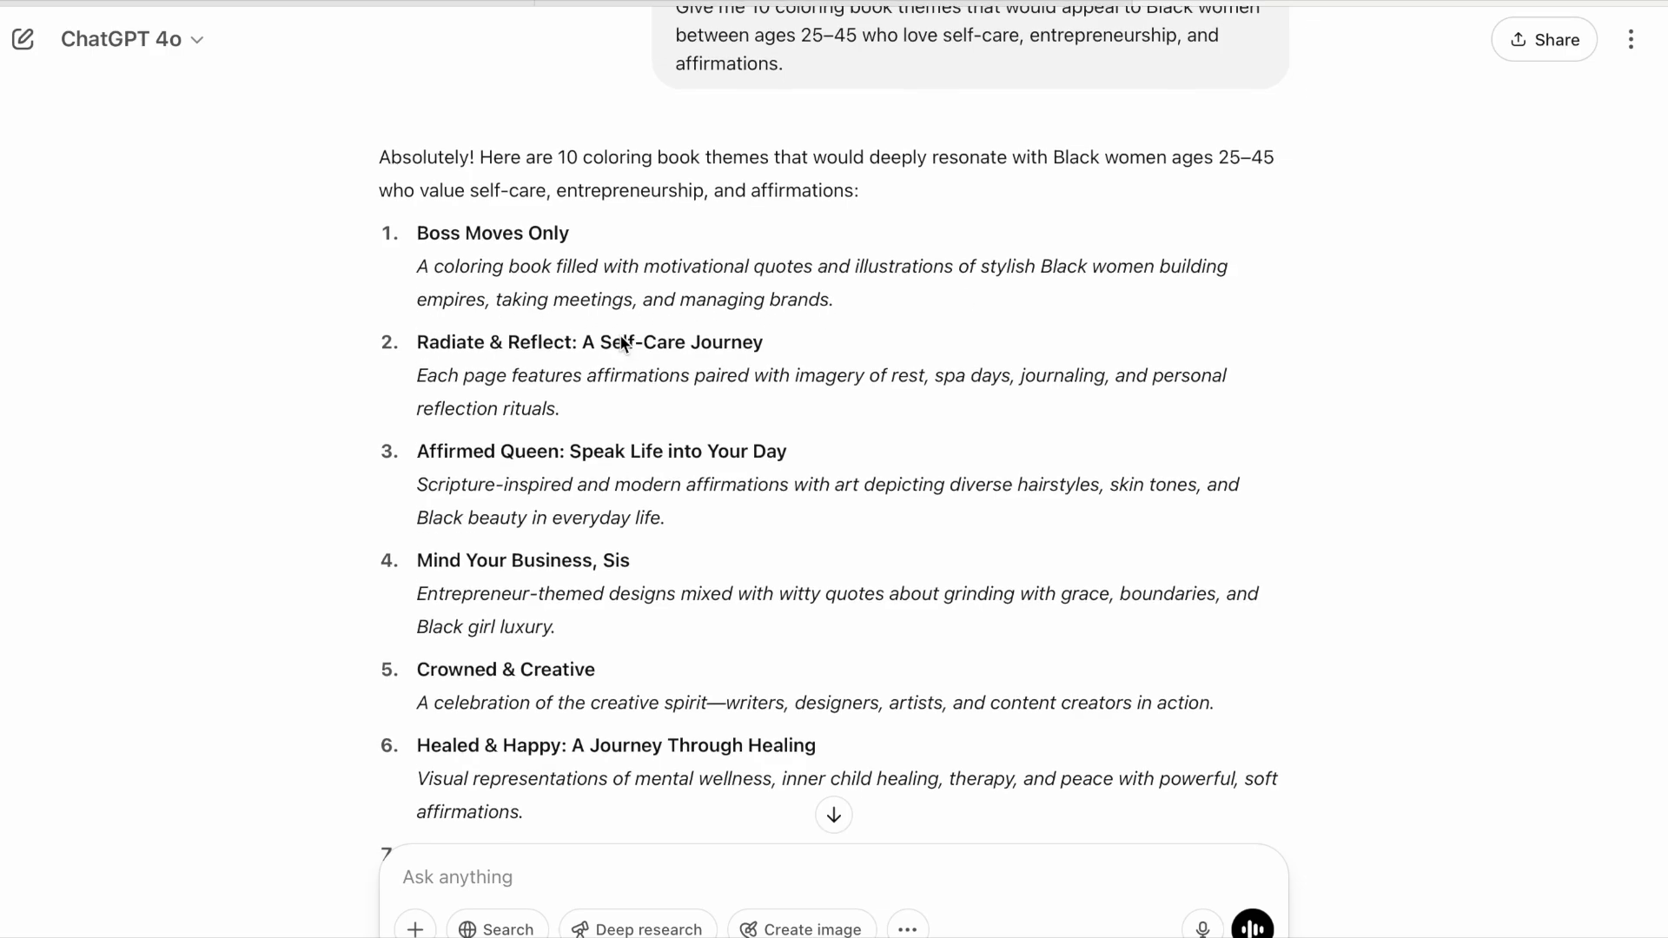
pyautogui.scroll(-1, 622, 341)
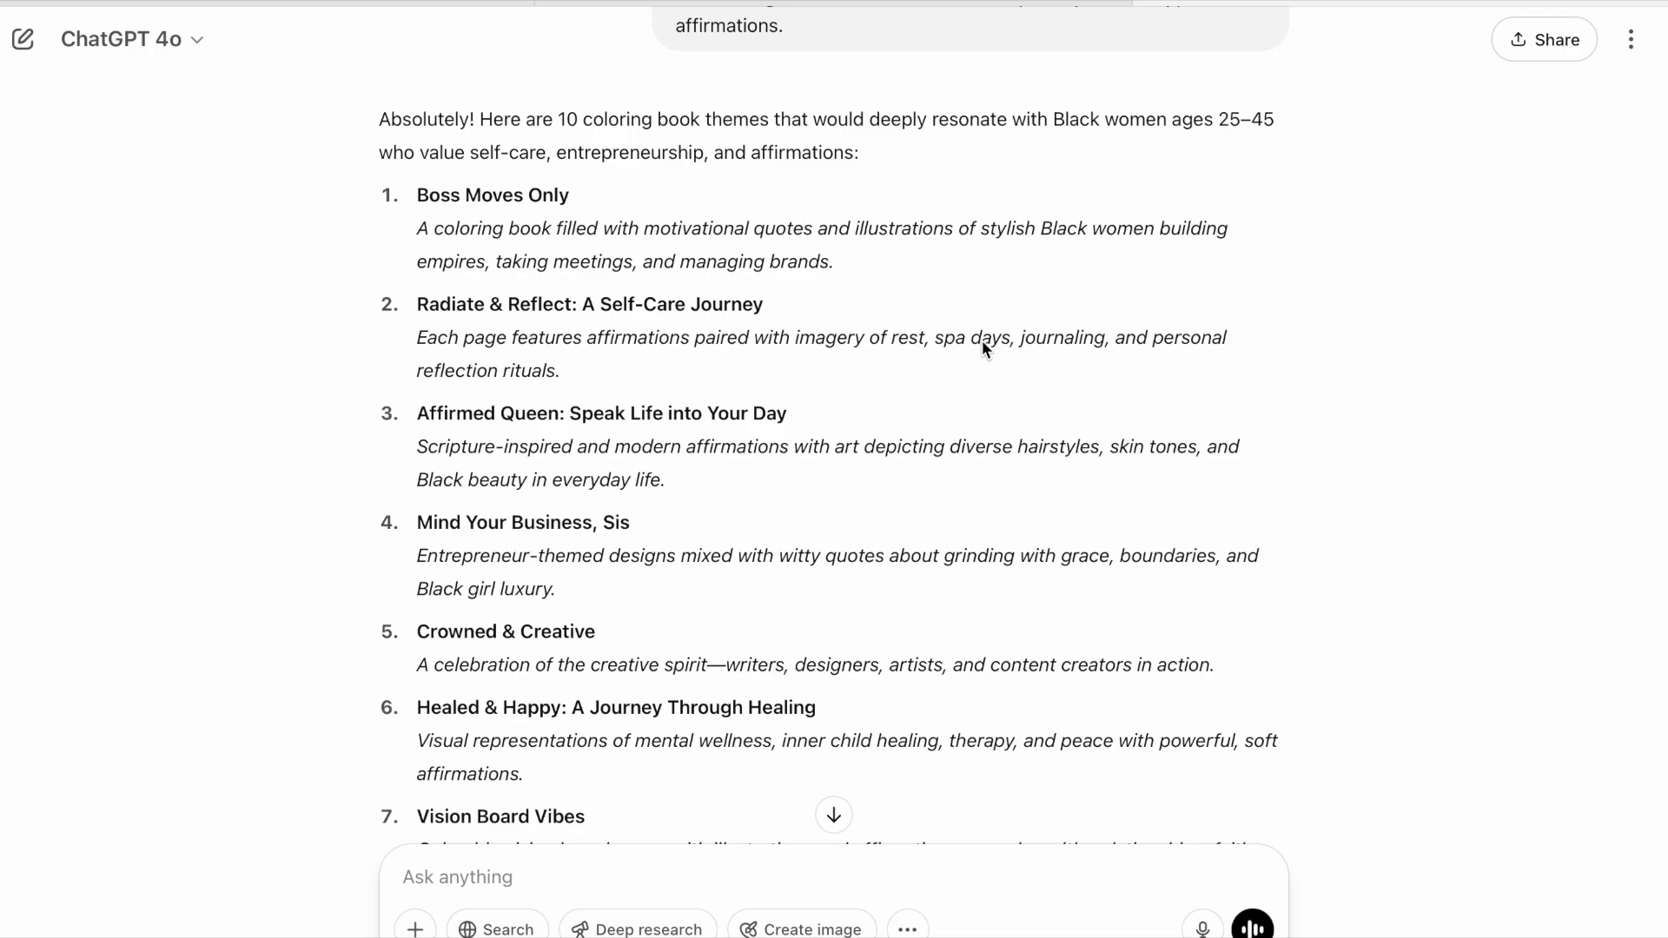
pyautogui.scroll(-1, 836, 390)
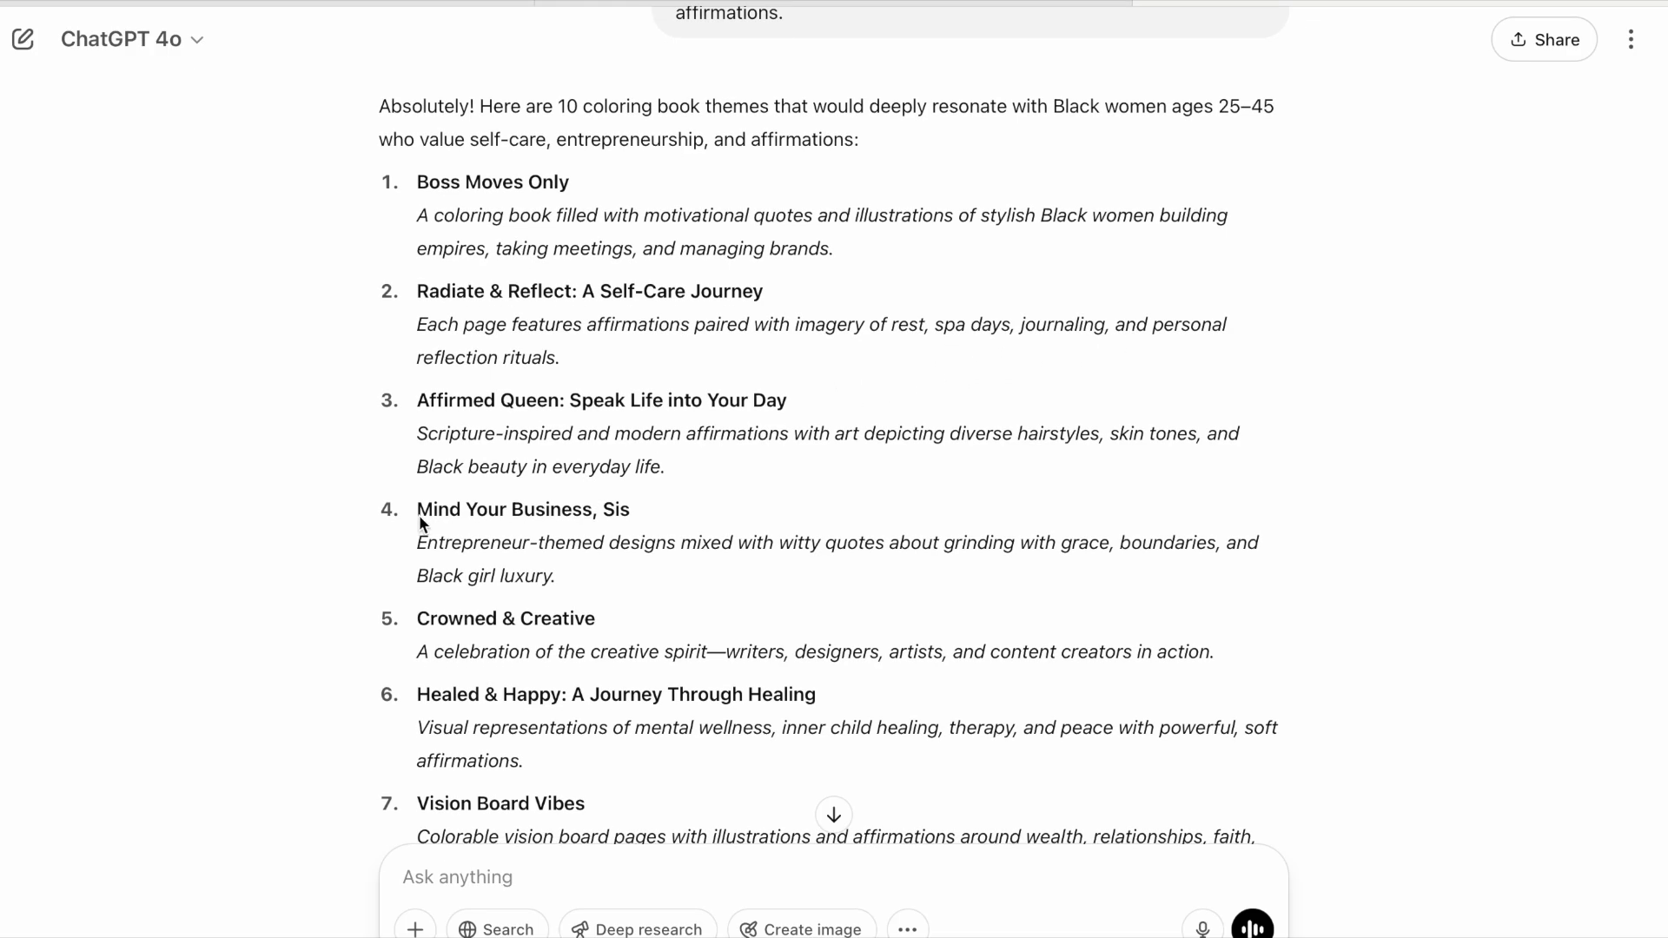
pyautogui.moveTo(419, 516); pyautogui.dragTo(651, 513)
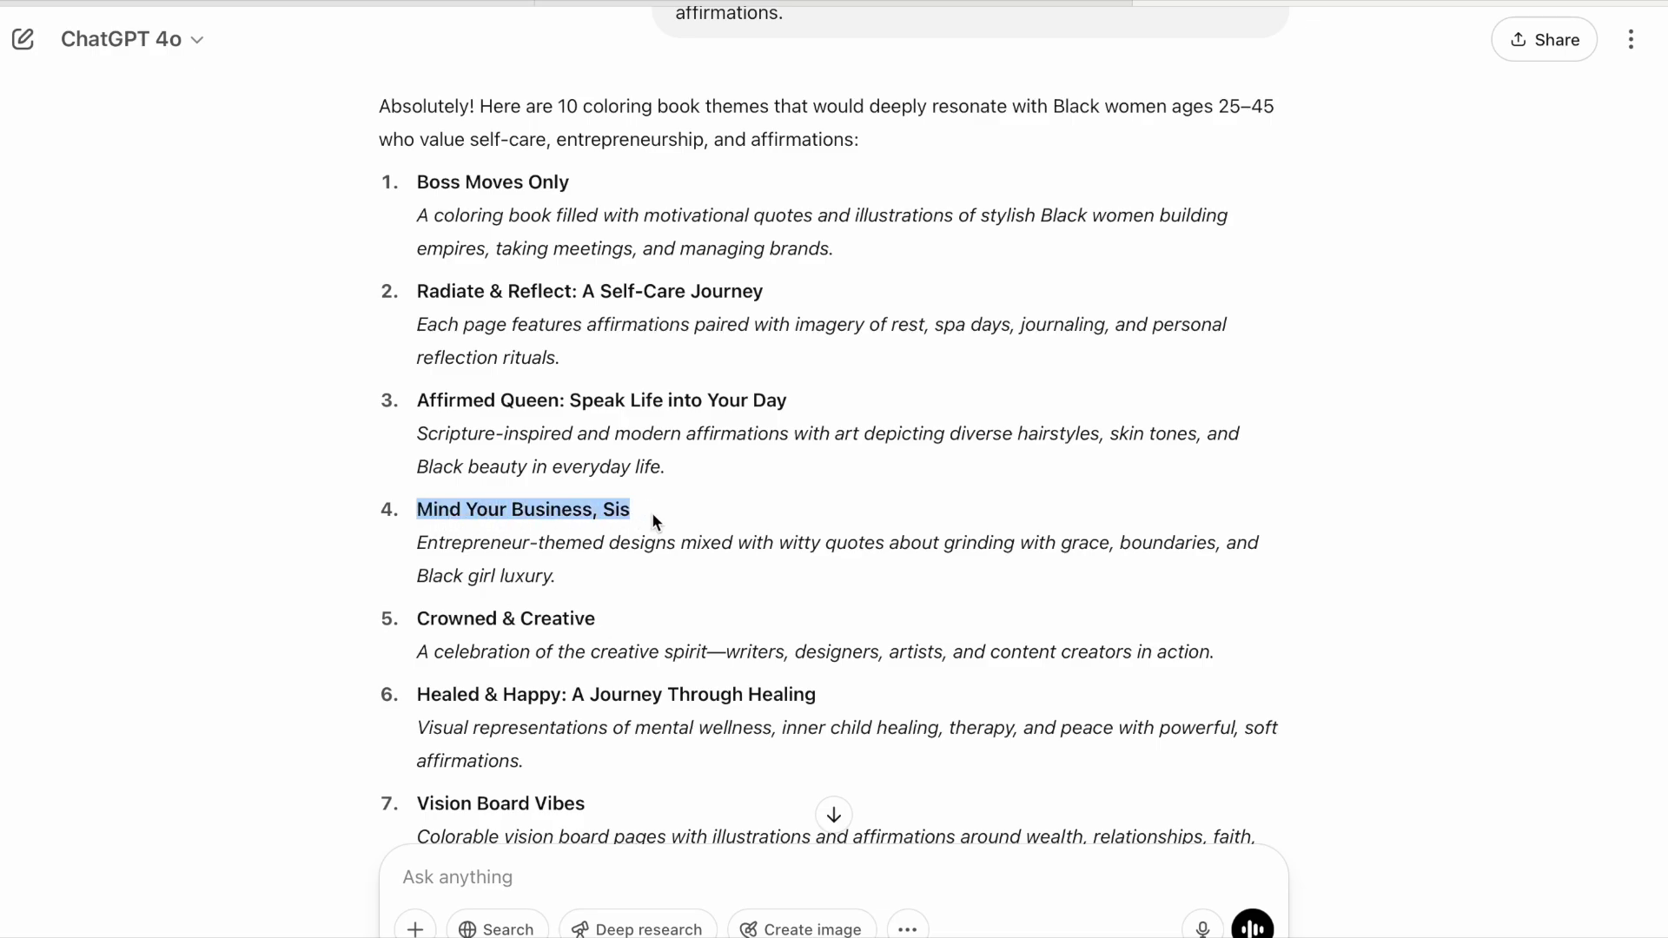
pyautogui.moveTo(417, 546); pyautogui.dragTo(622, 562)
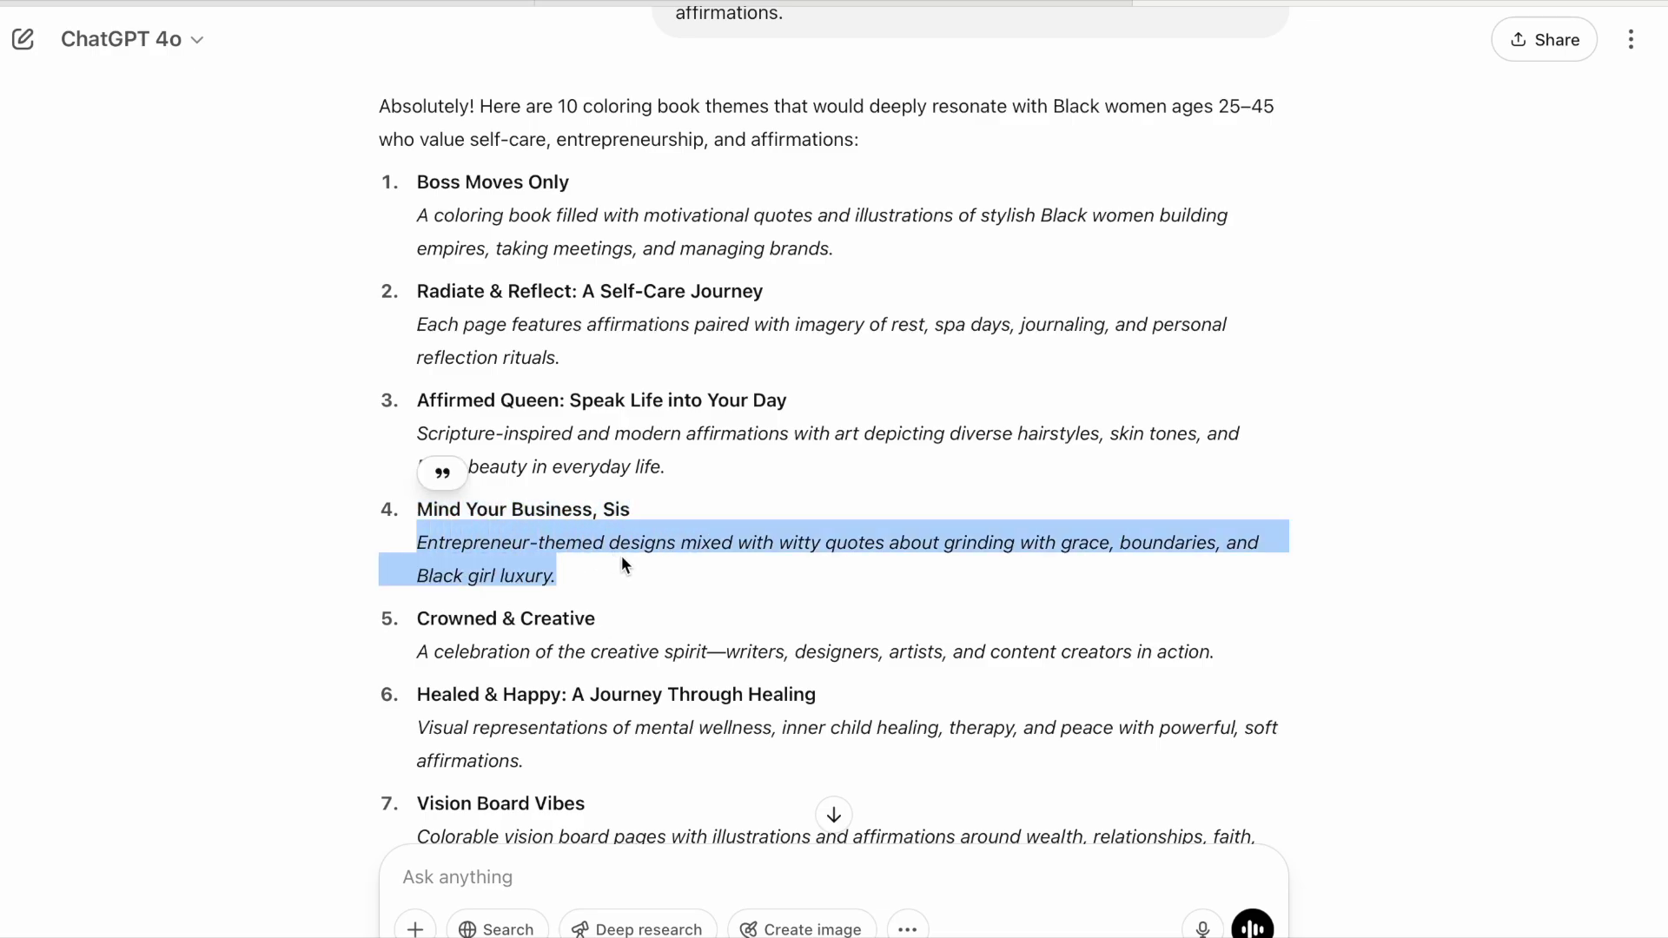
pyautogui.click(680, 578)
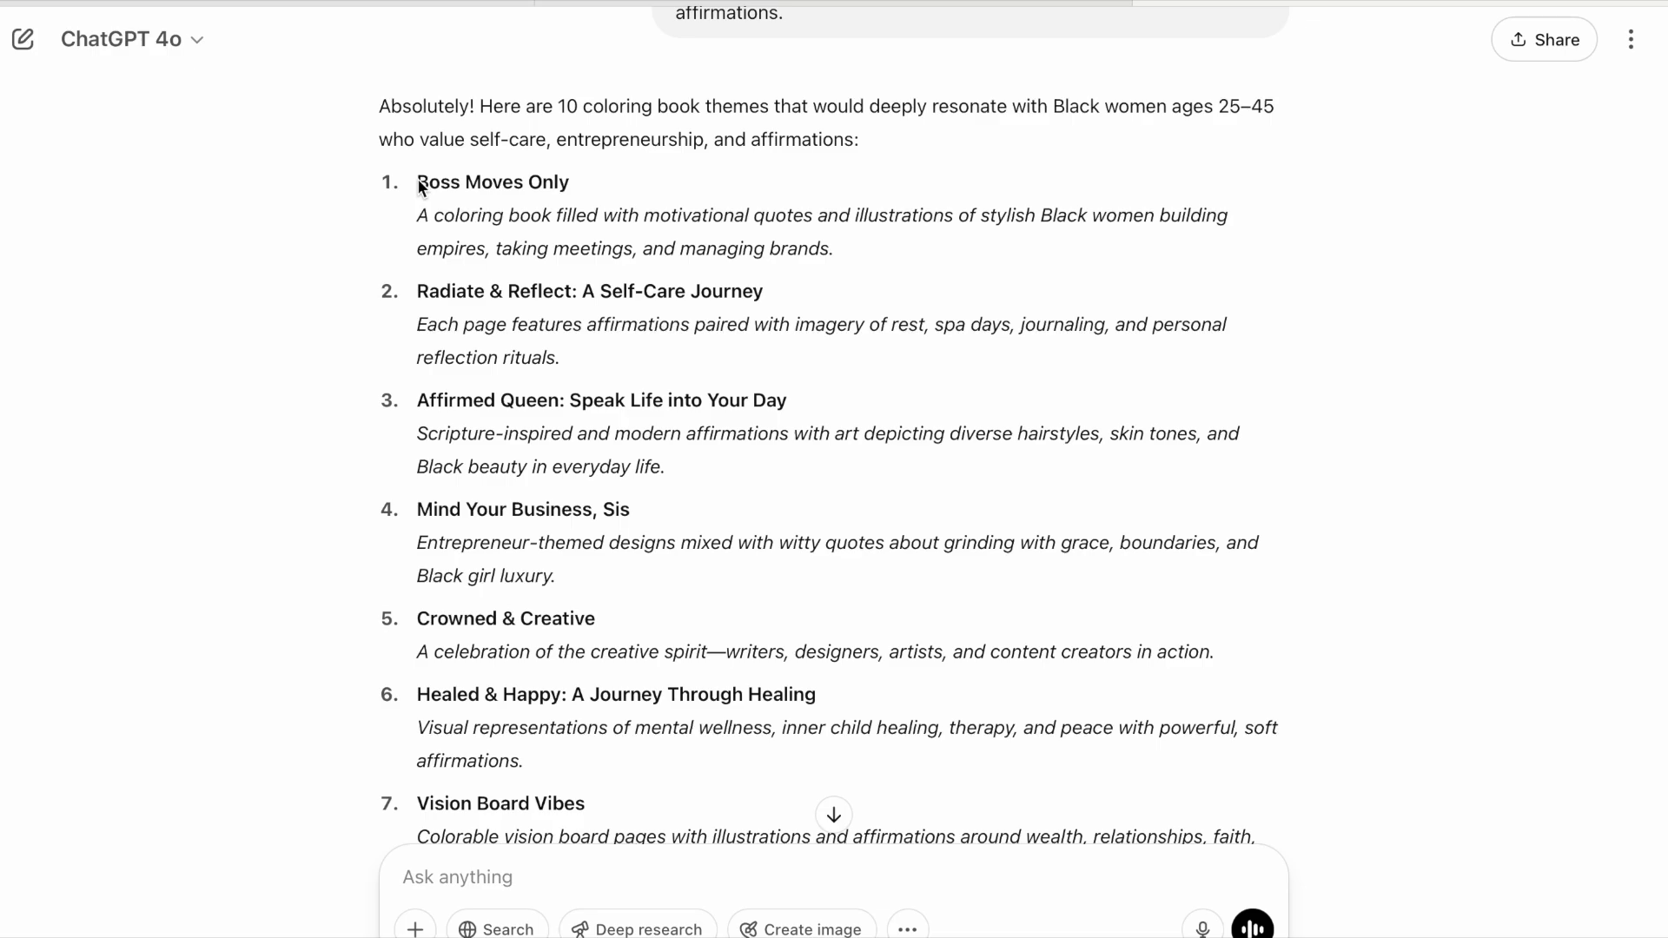
# - Ask for 10 titles for a coloring book celebrating black women who are focused on rest, joy, and healing
pyautogui.write('Su')
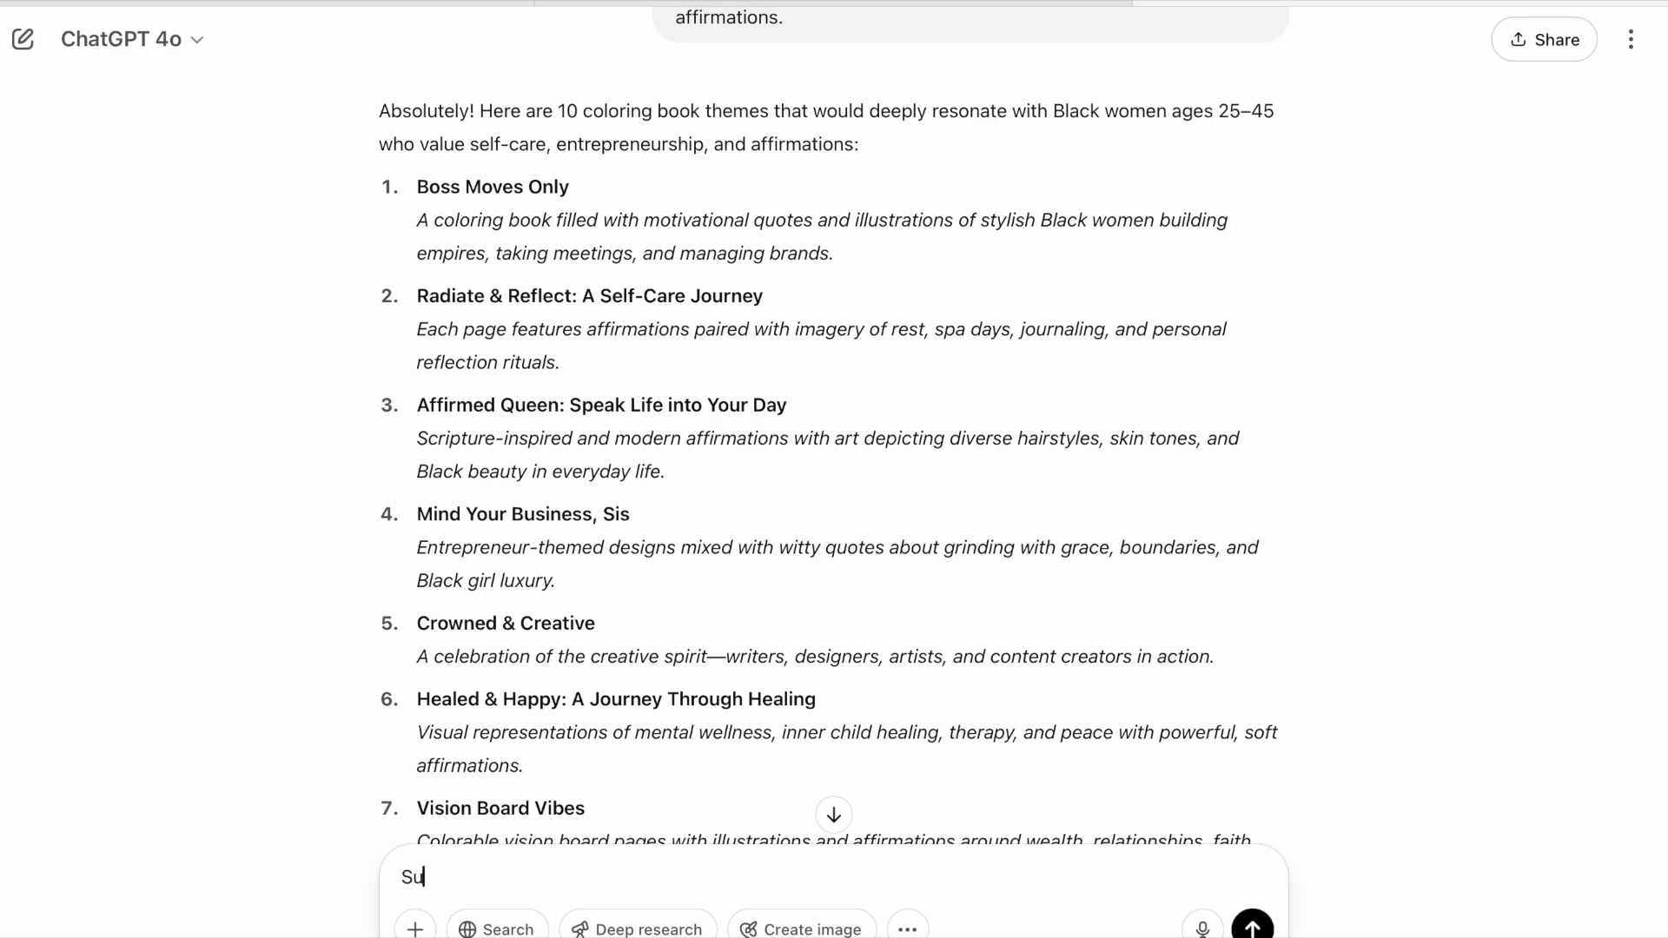
pyautogui.write('ggest 10 titles for a ')
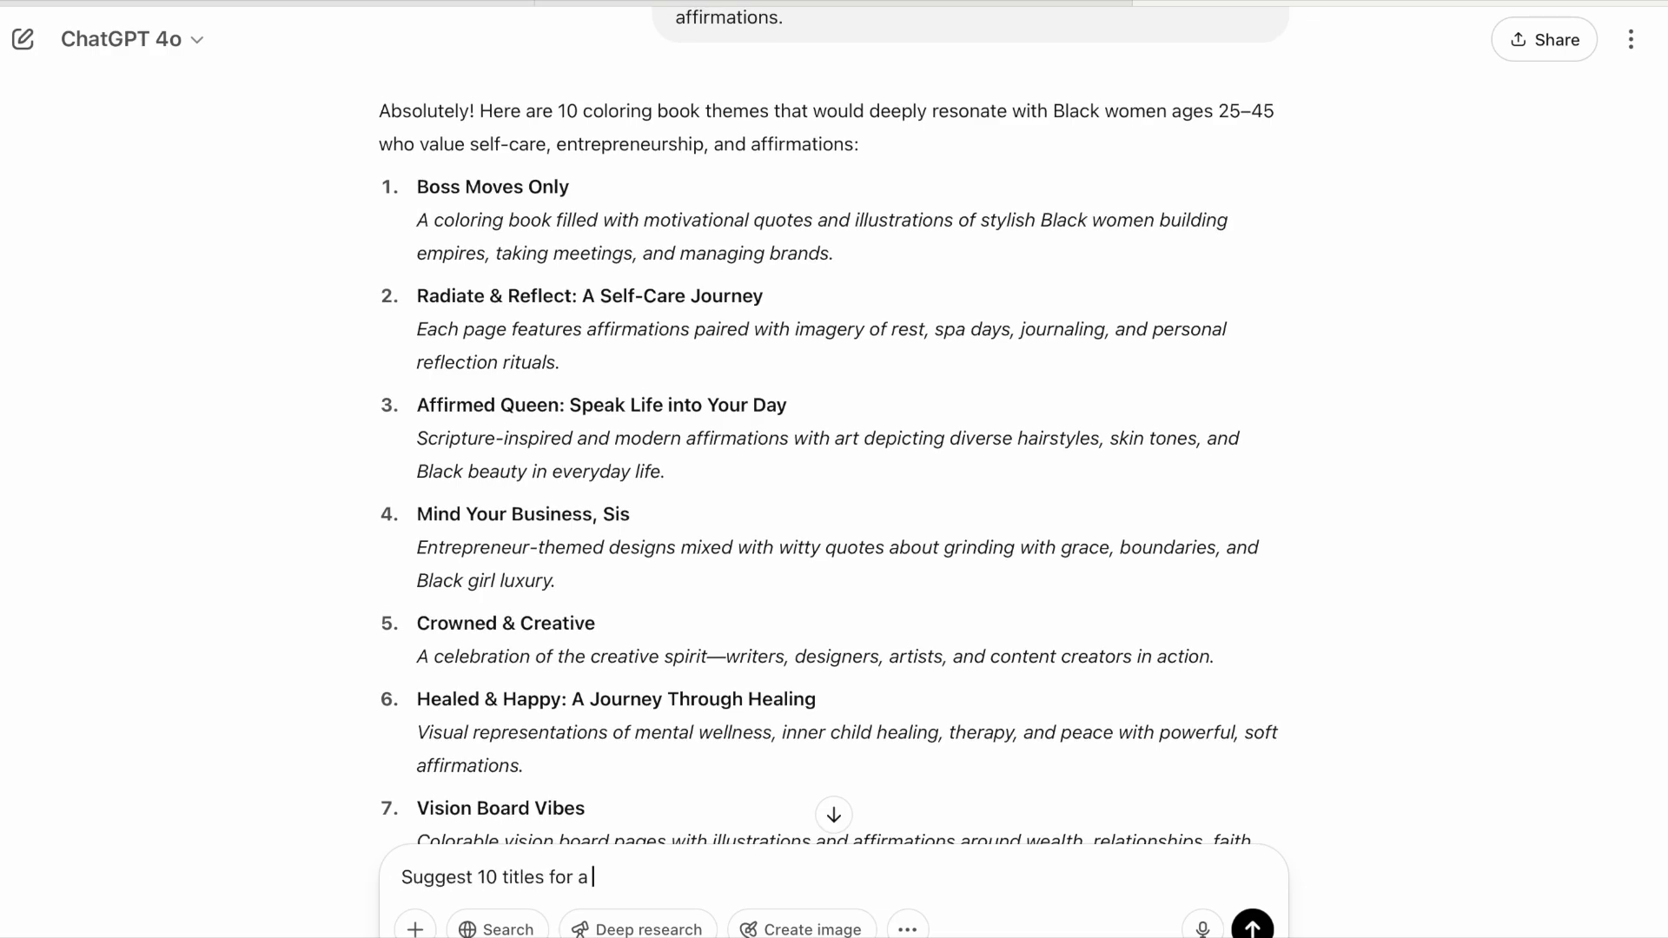
pyautogui.write('coloring book celebrating black women who are')
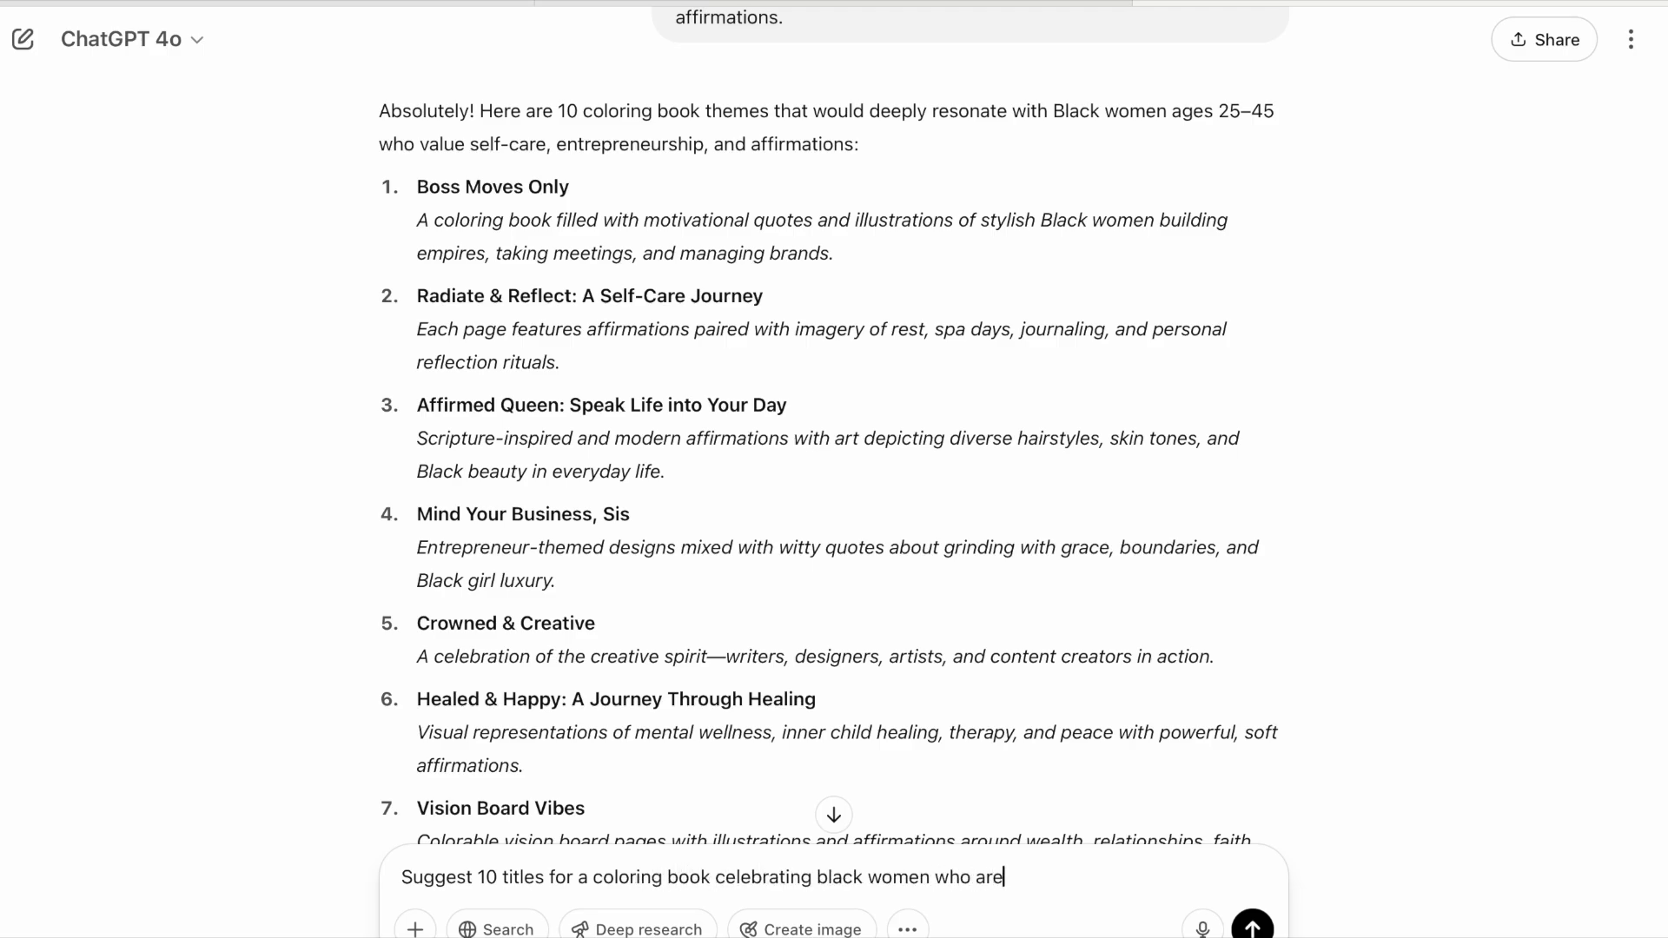
pyautogui.write(' focused on rest, joy, and h')
pyautogui.write('ealing.')
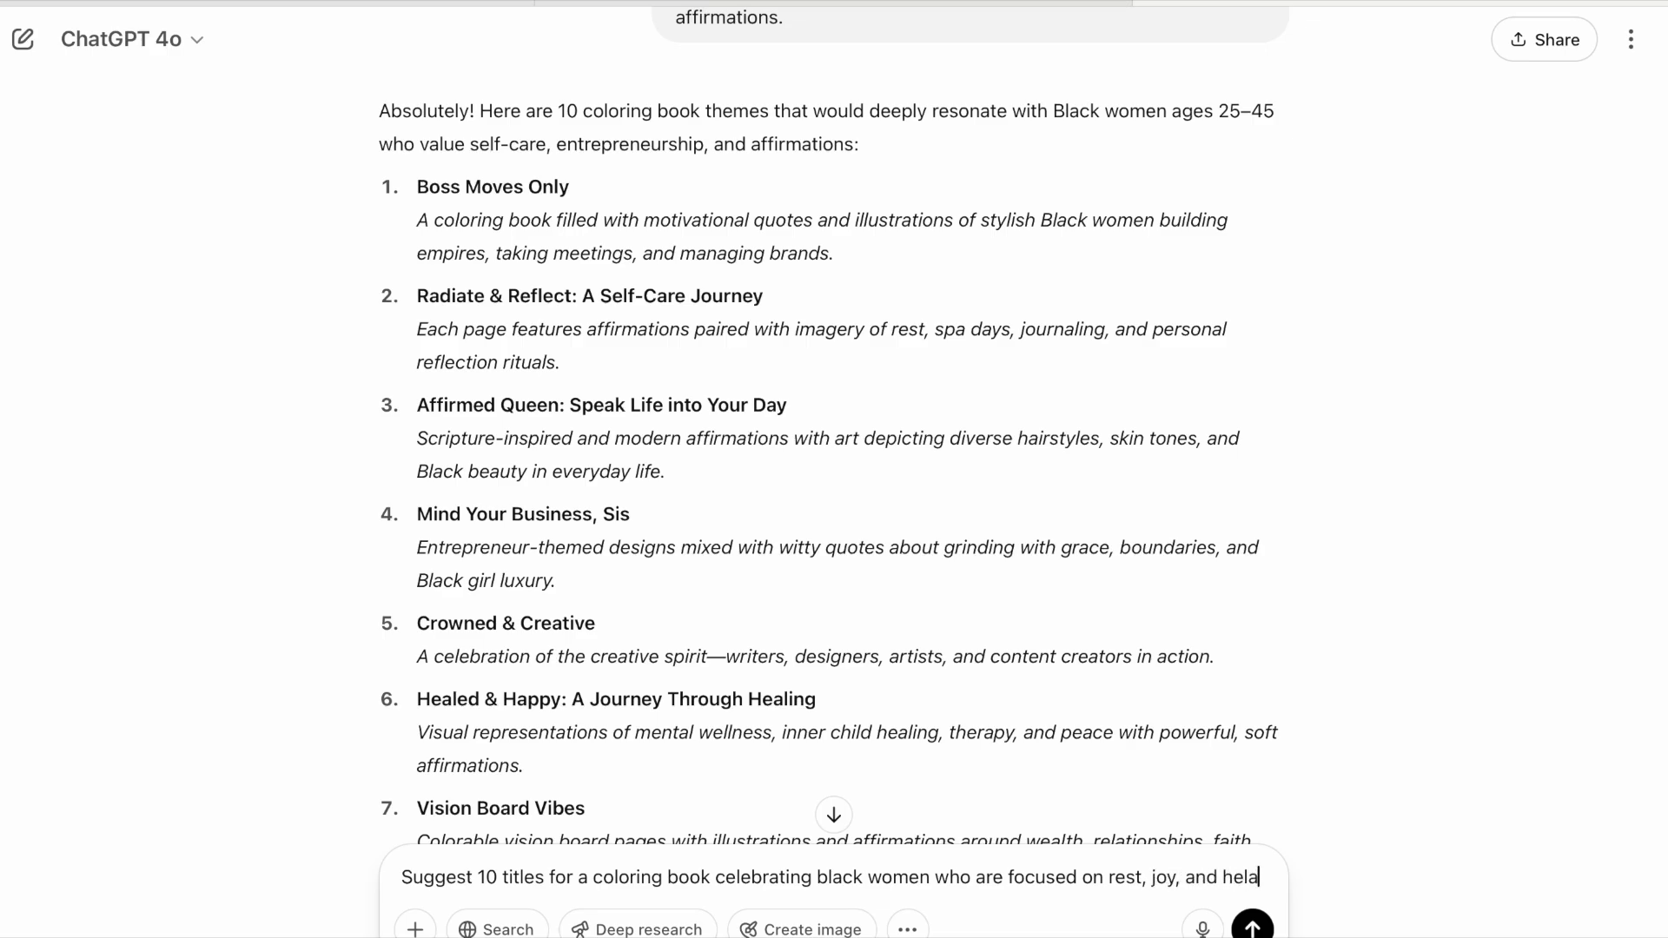
pyautogui.press('Return')
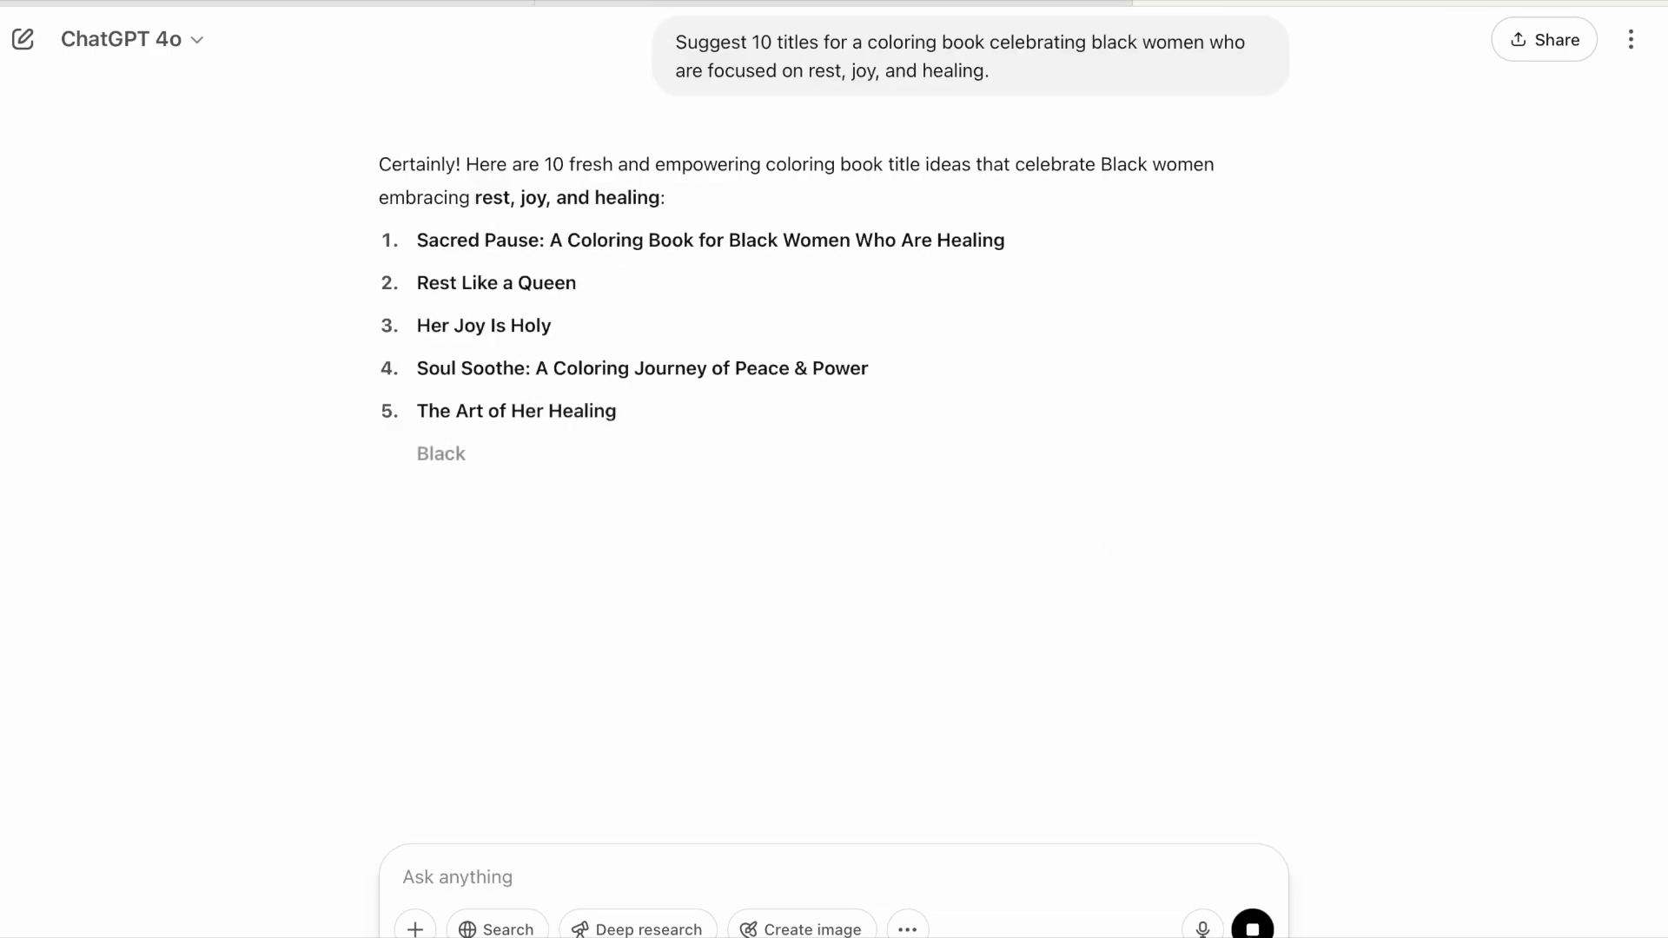
# - Review the suggested titles and copy "She Chose Joy: A Coloring Book of Gentle Affirmations" into a new message
pyautogui.moveTo(765, 165); pyautogui.dragTo(842, 184)
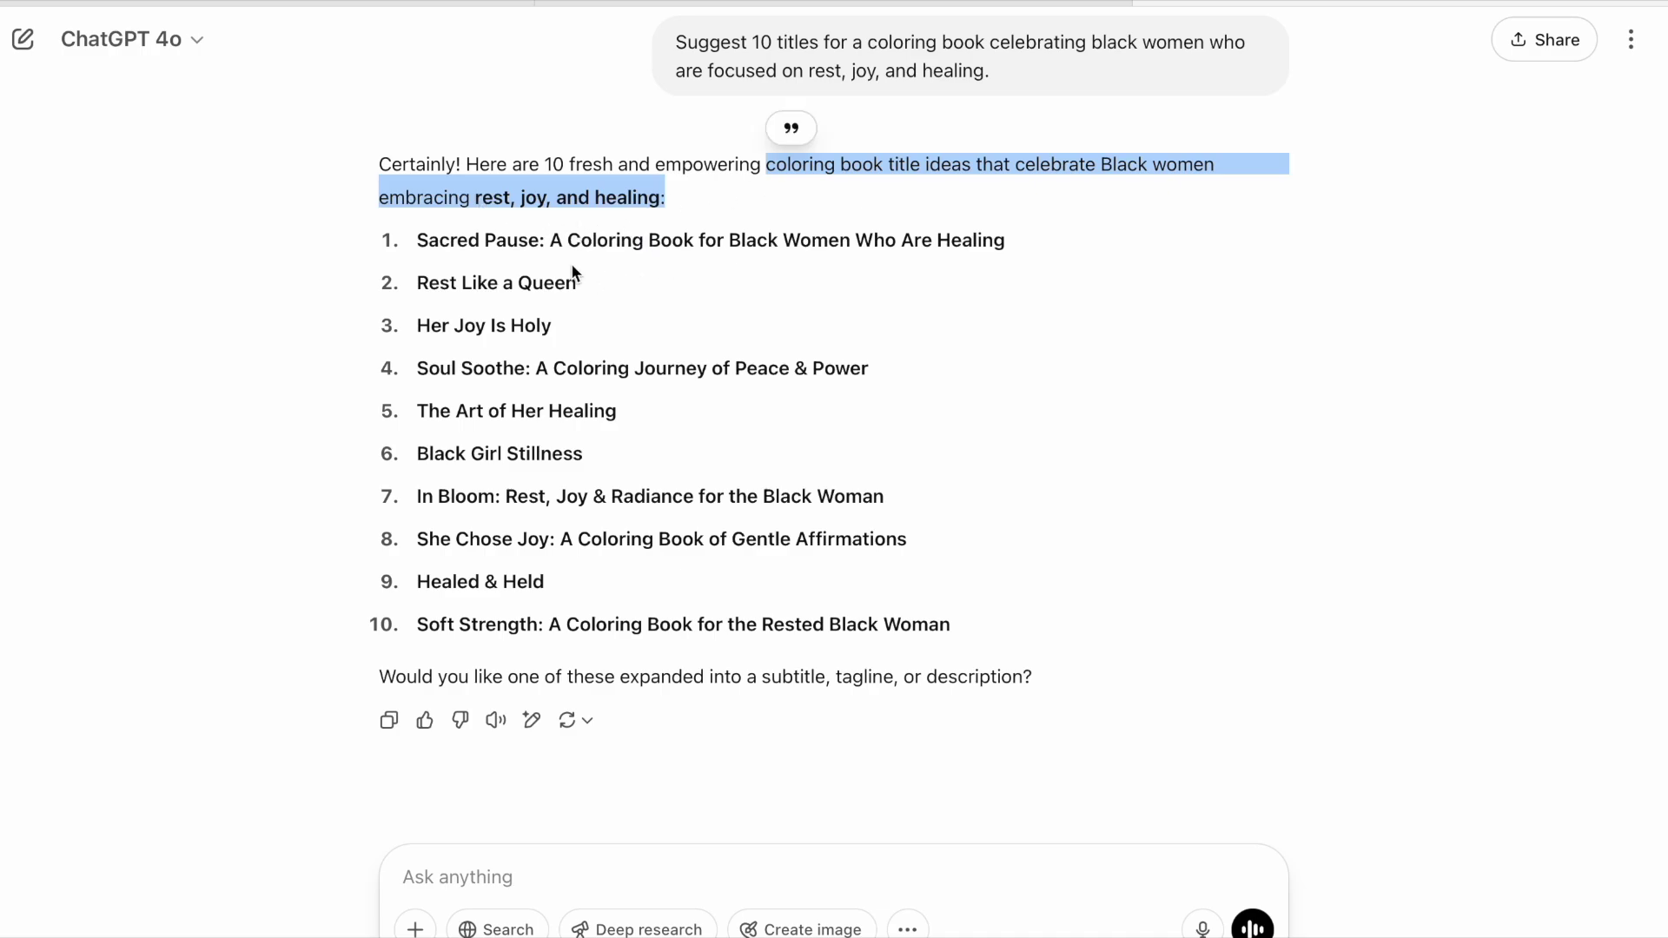
pyautogui.click(478, 256)
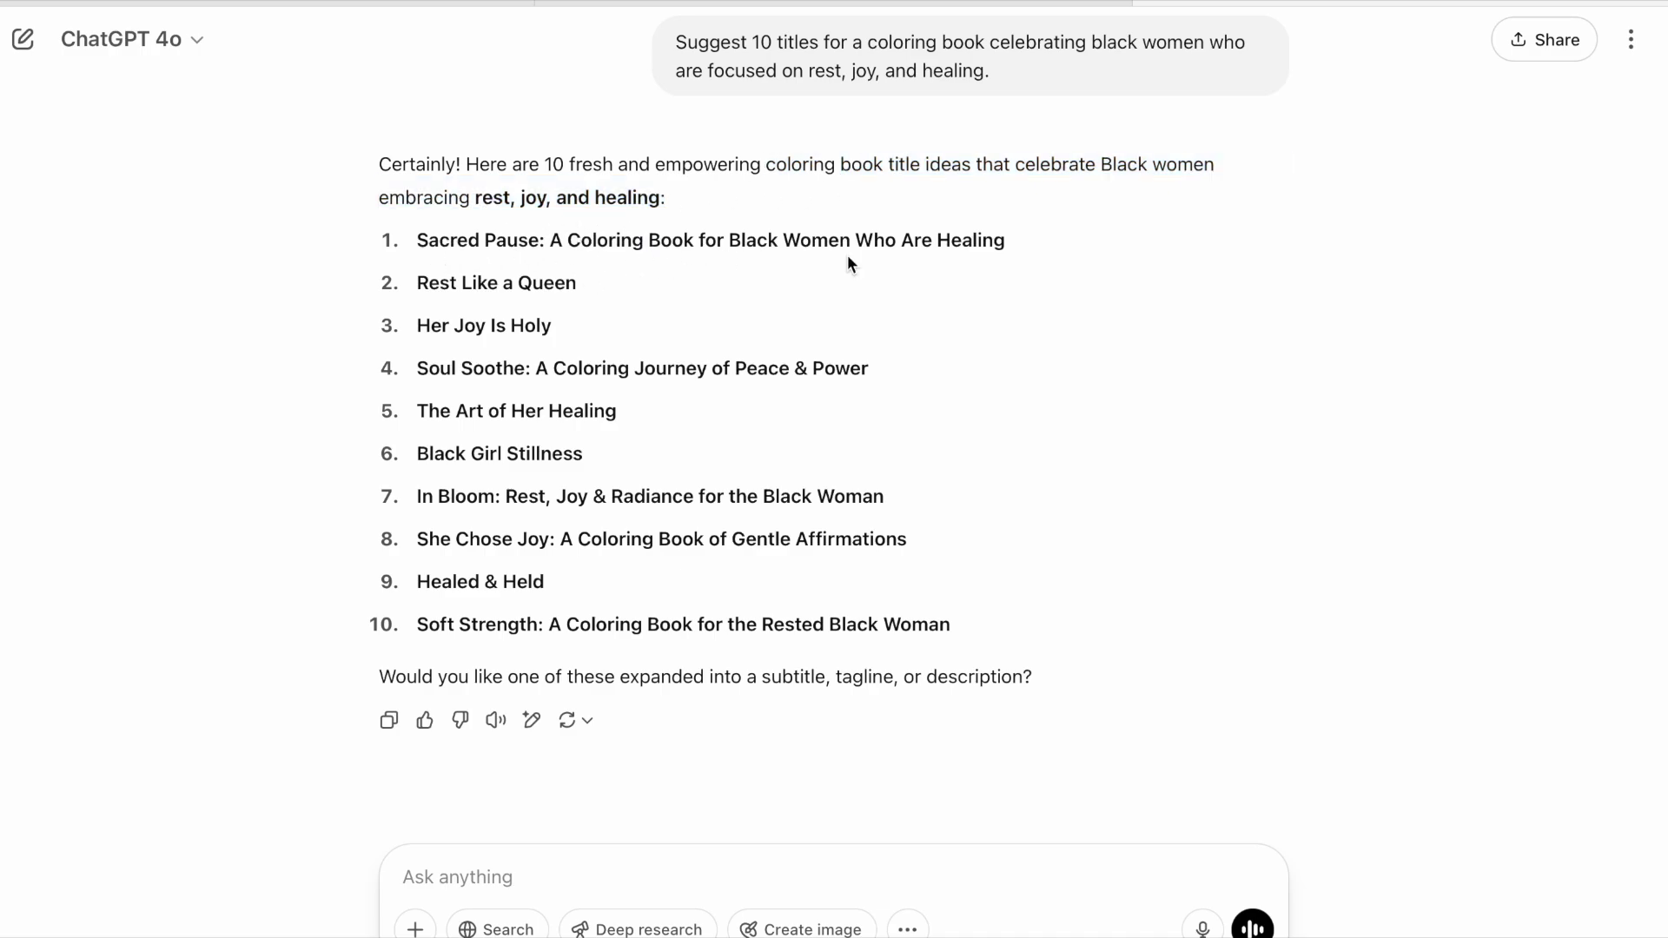
pyautogui.moveTo(413, 287); pyautogui.dragTo(578, 285)
pyautogui.moveTo(417, 453); pyautogui.dragTo(587, 462)
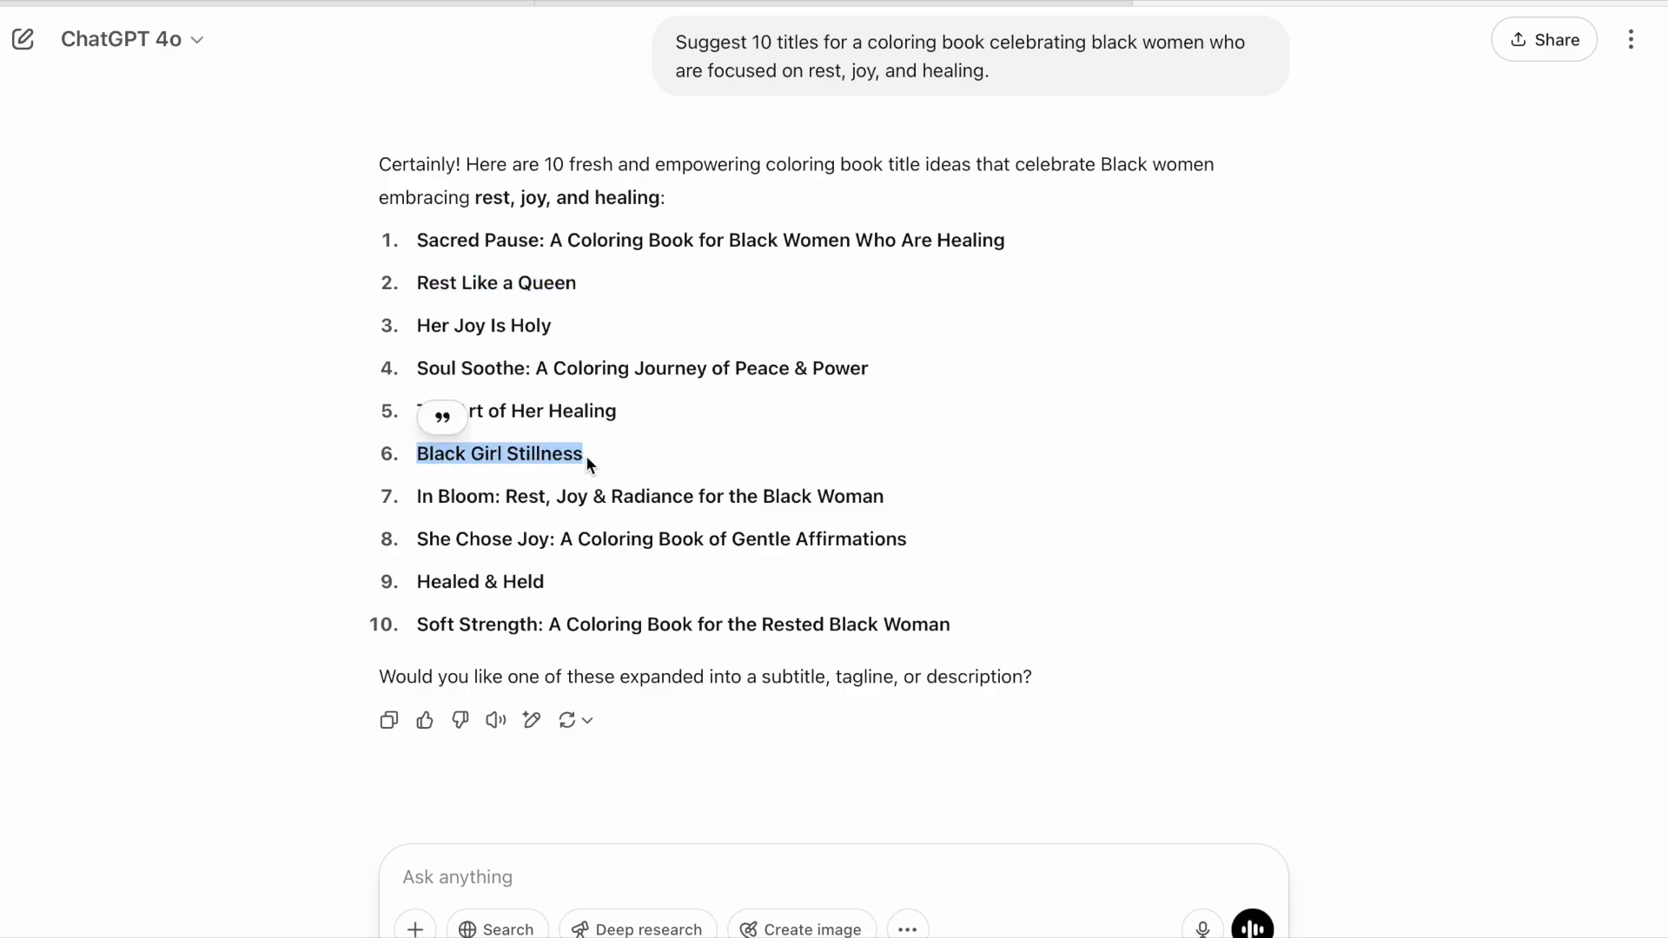
pyautogui.moveTo(416, 496); pyautogui.dragTo(635, 515)
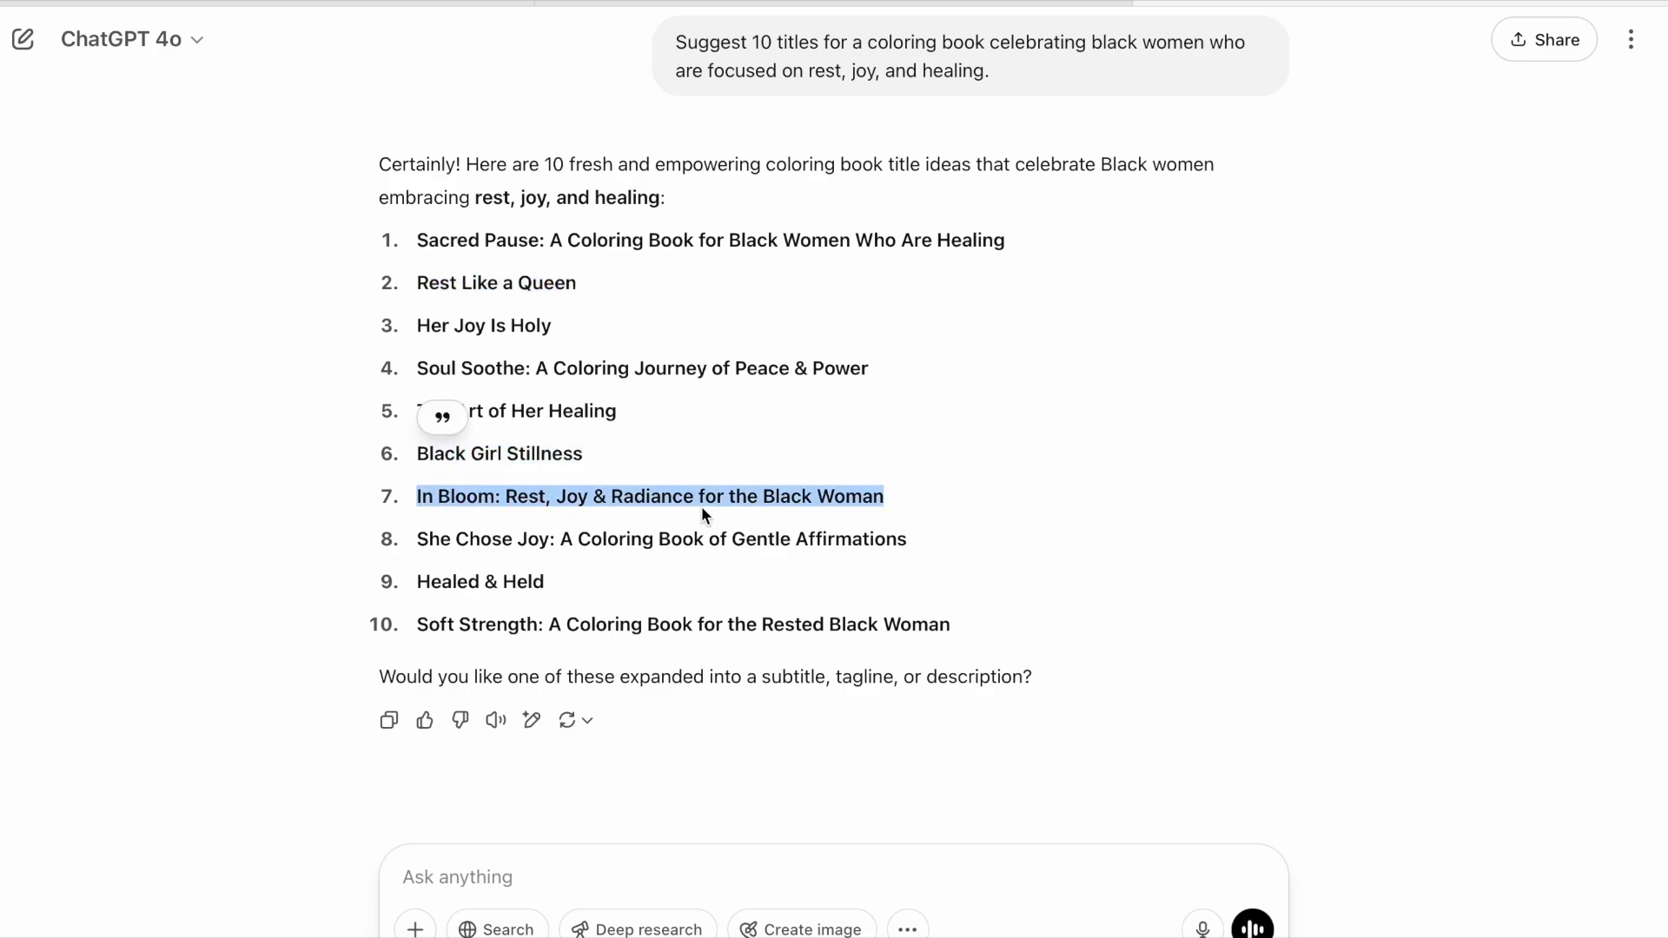
pyautogui.moveTo(416, 538); pyautogui.dragTo(805, 552)
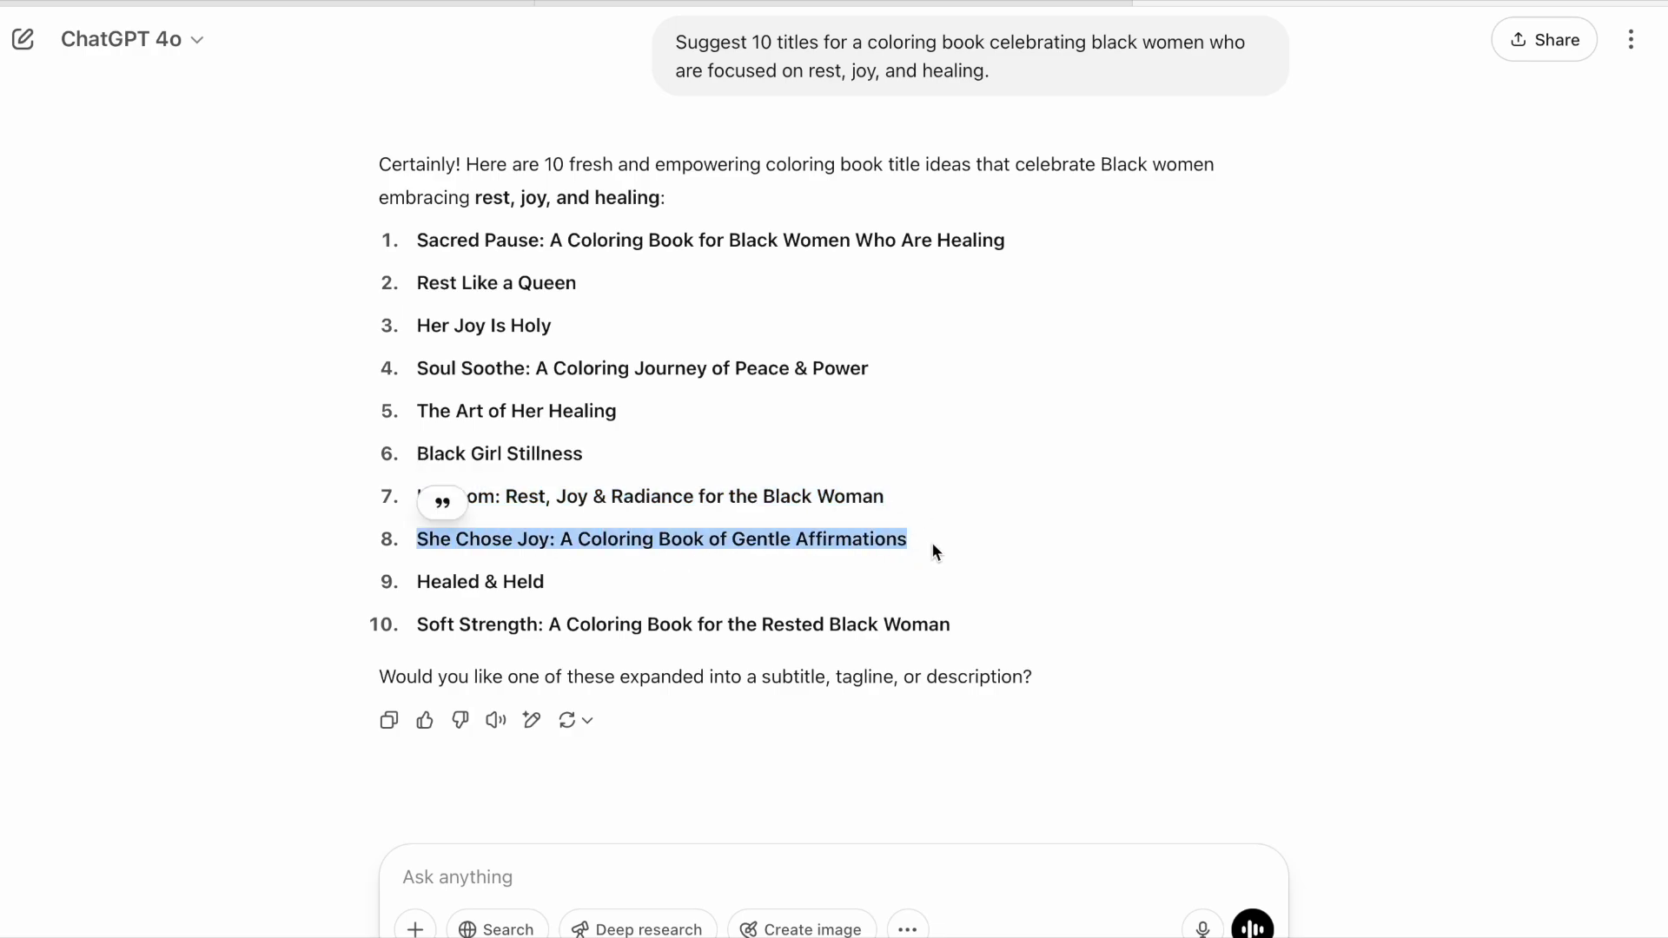
pyautogui.hotkey('ctrl', 'c')
pyautogui.hotkey('ctrl', 'v')
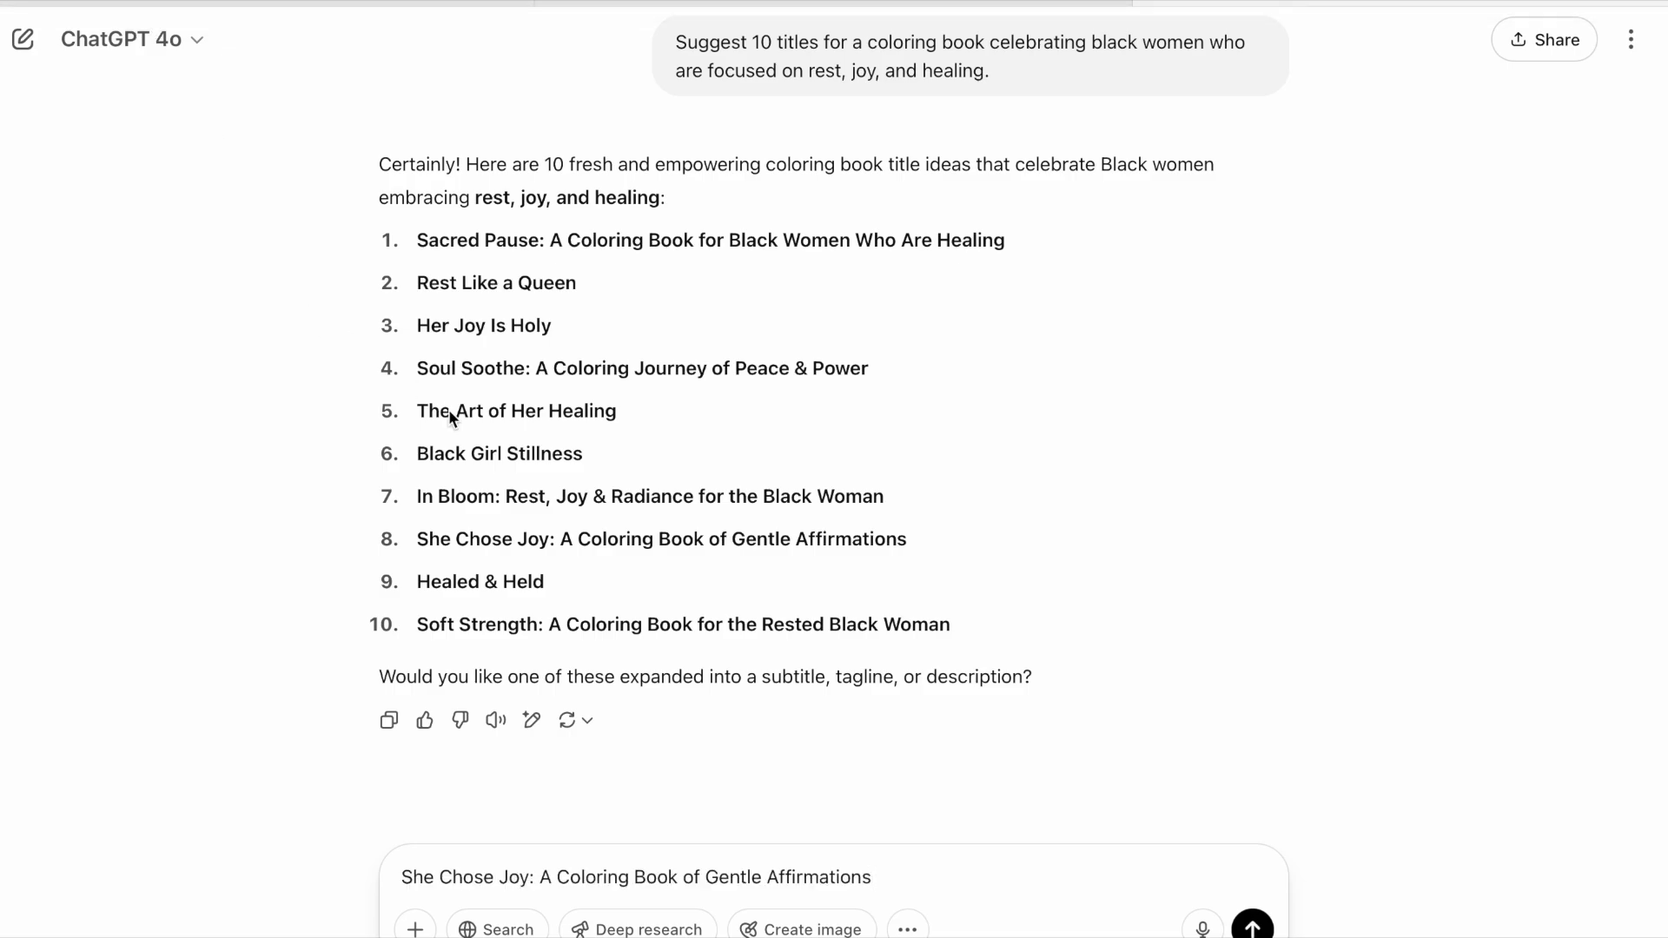
# - Complete and send the message, asking for a book description with SEO keywords for this coloring book title, with the pasted title in quotation marks
pyautogui.scroll(-1, 449, 410)
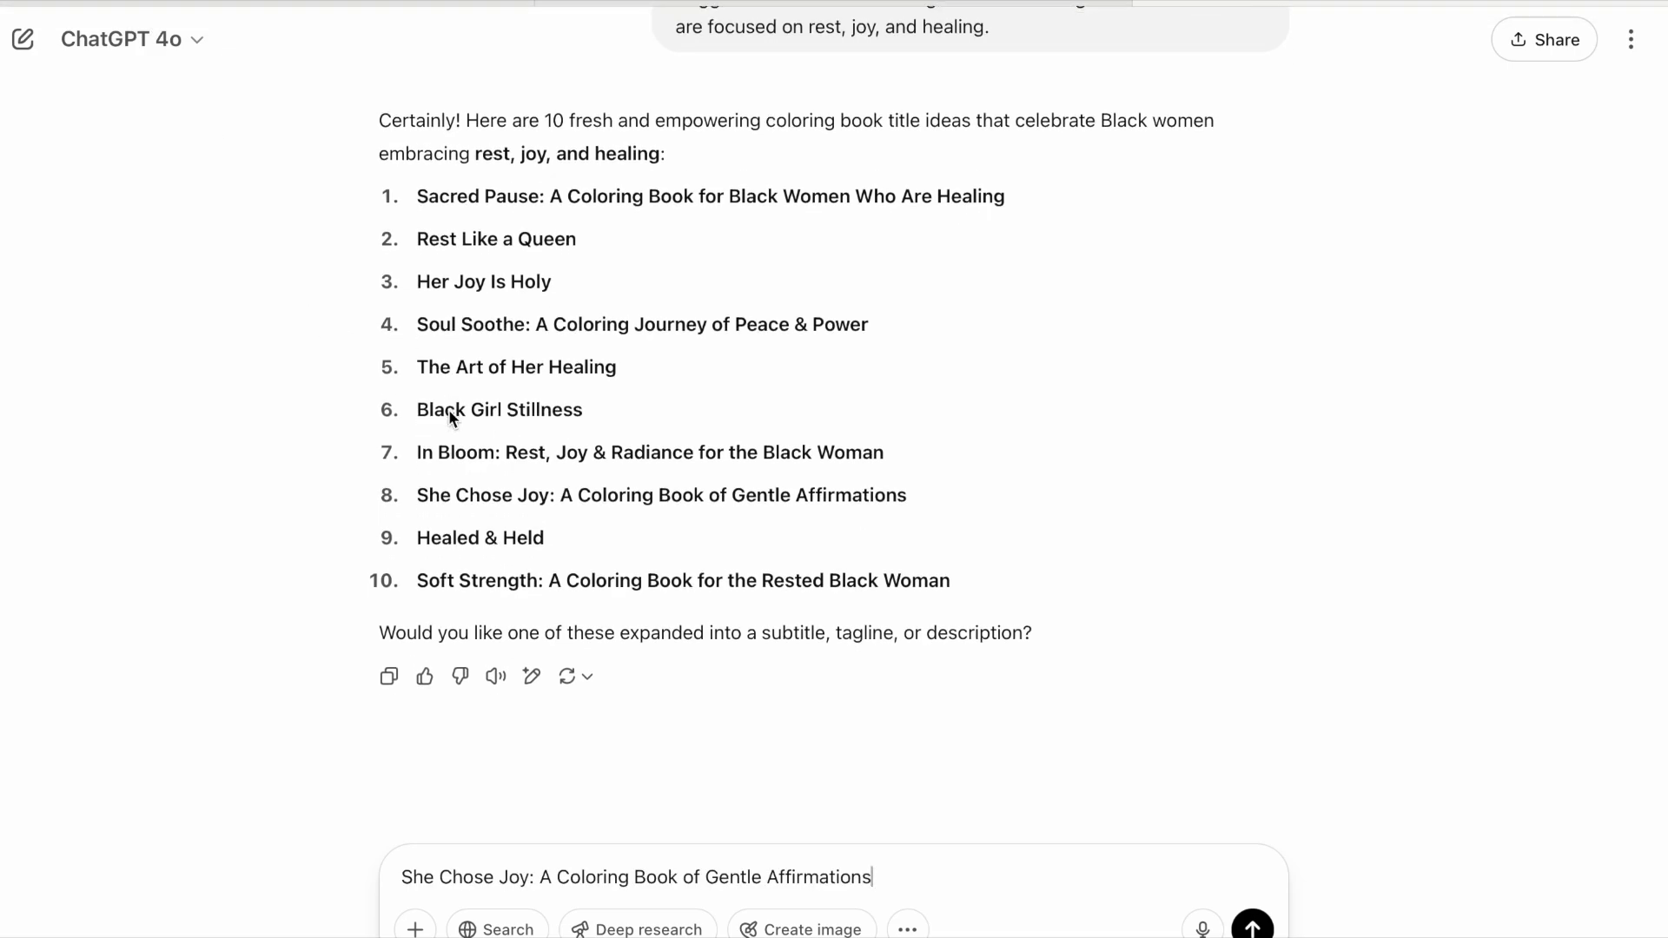
pyautogui.press('super+Left')
pyautogui.write('Can you create  a boo')
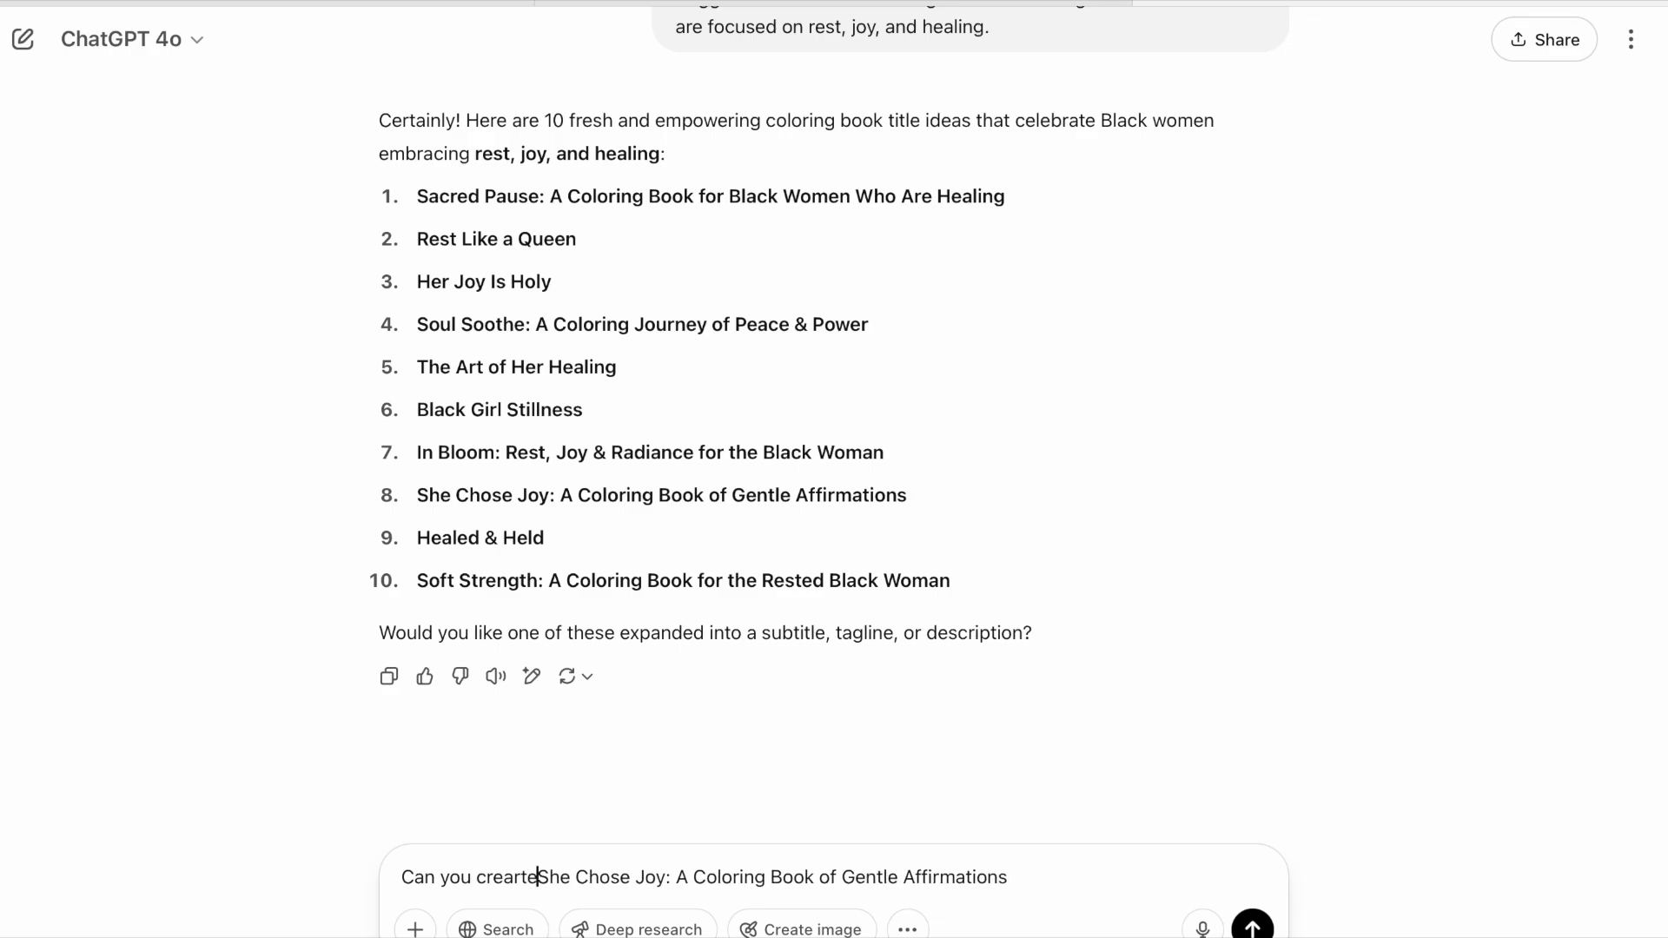
pyautogui.write('k description with SEO keywords for this color')
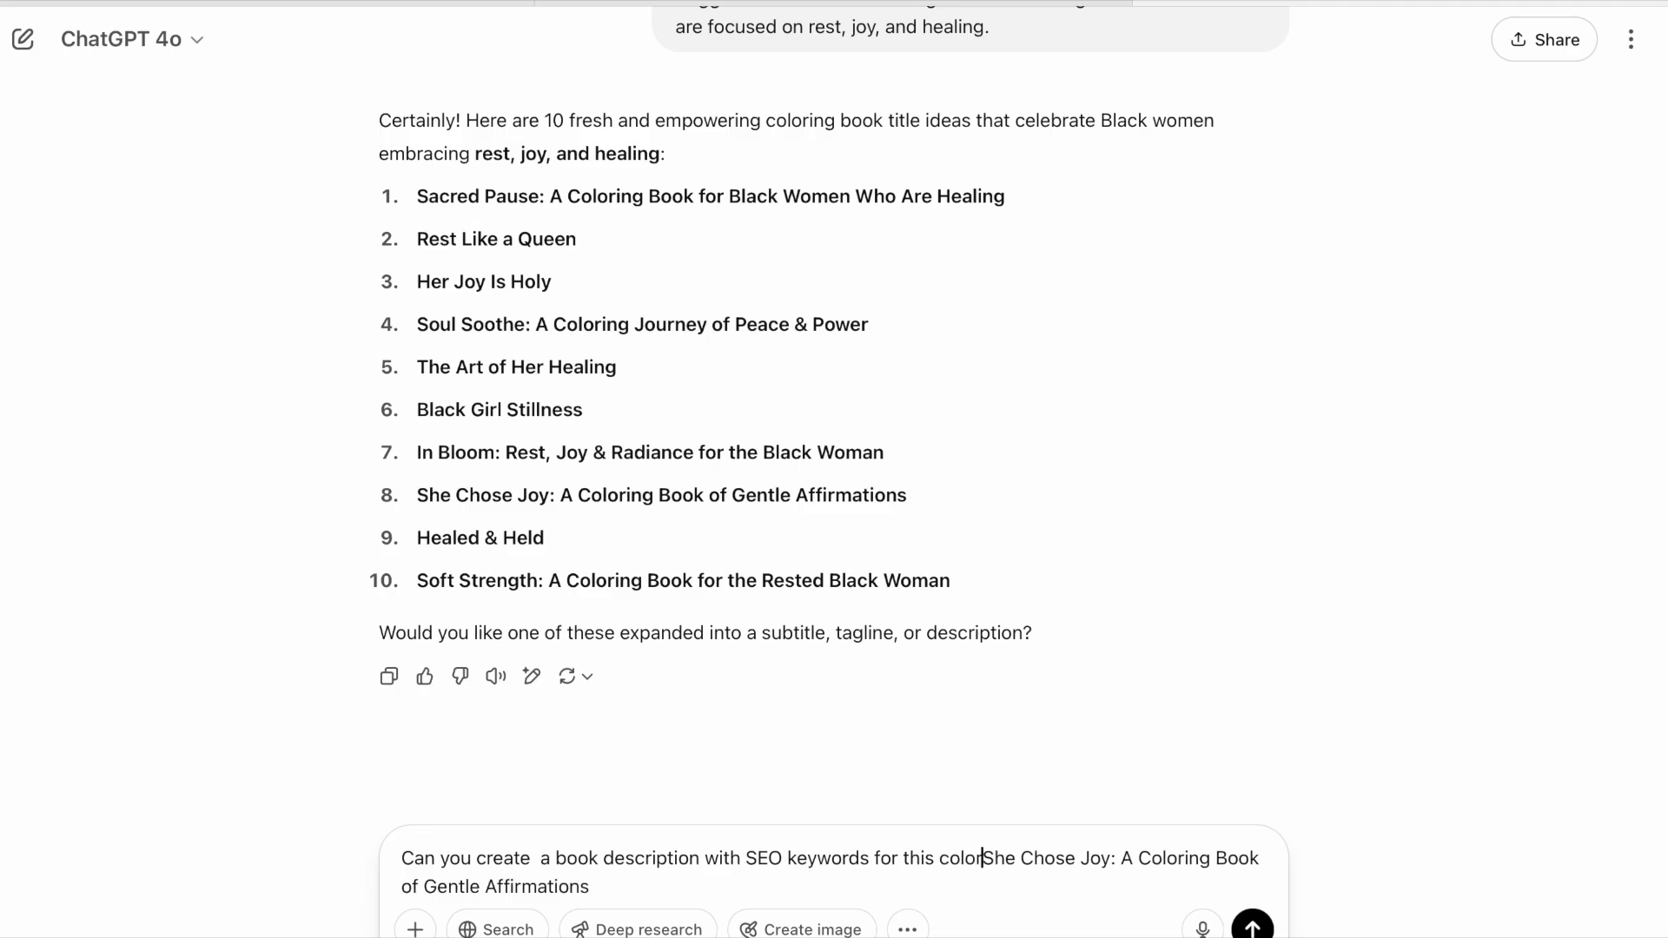
pyautogui.write('ing book title "')
pyautogui.hotkey('ctrl', 'End')
pyautogui.write('"')
pyautogui.press('Return')
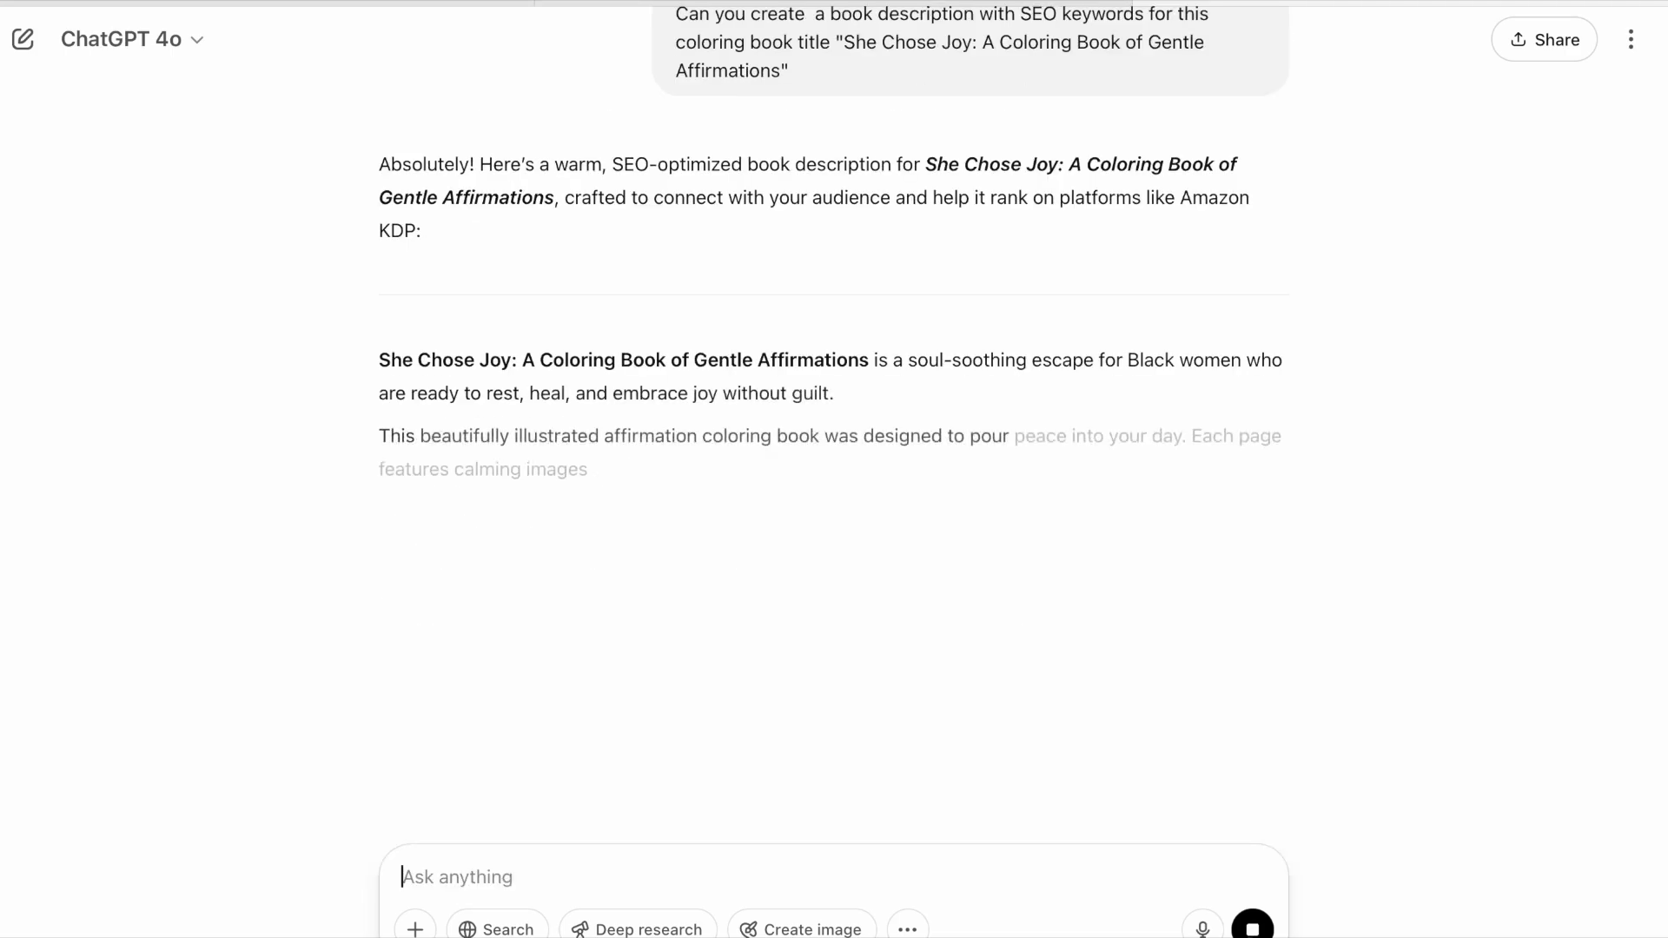
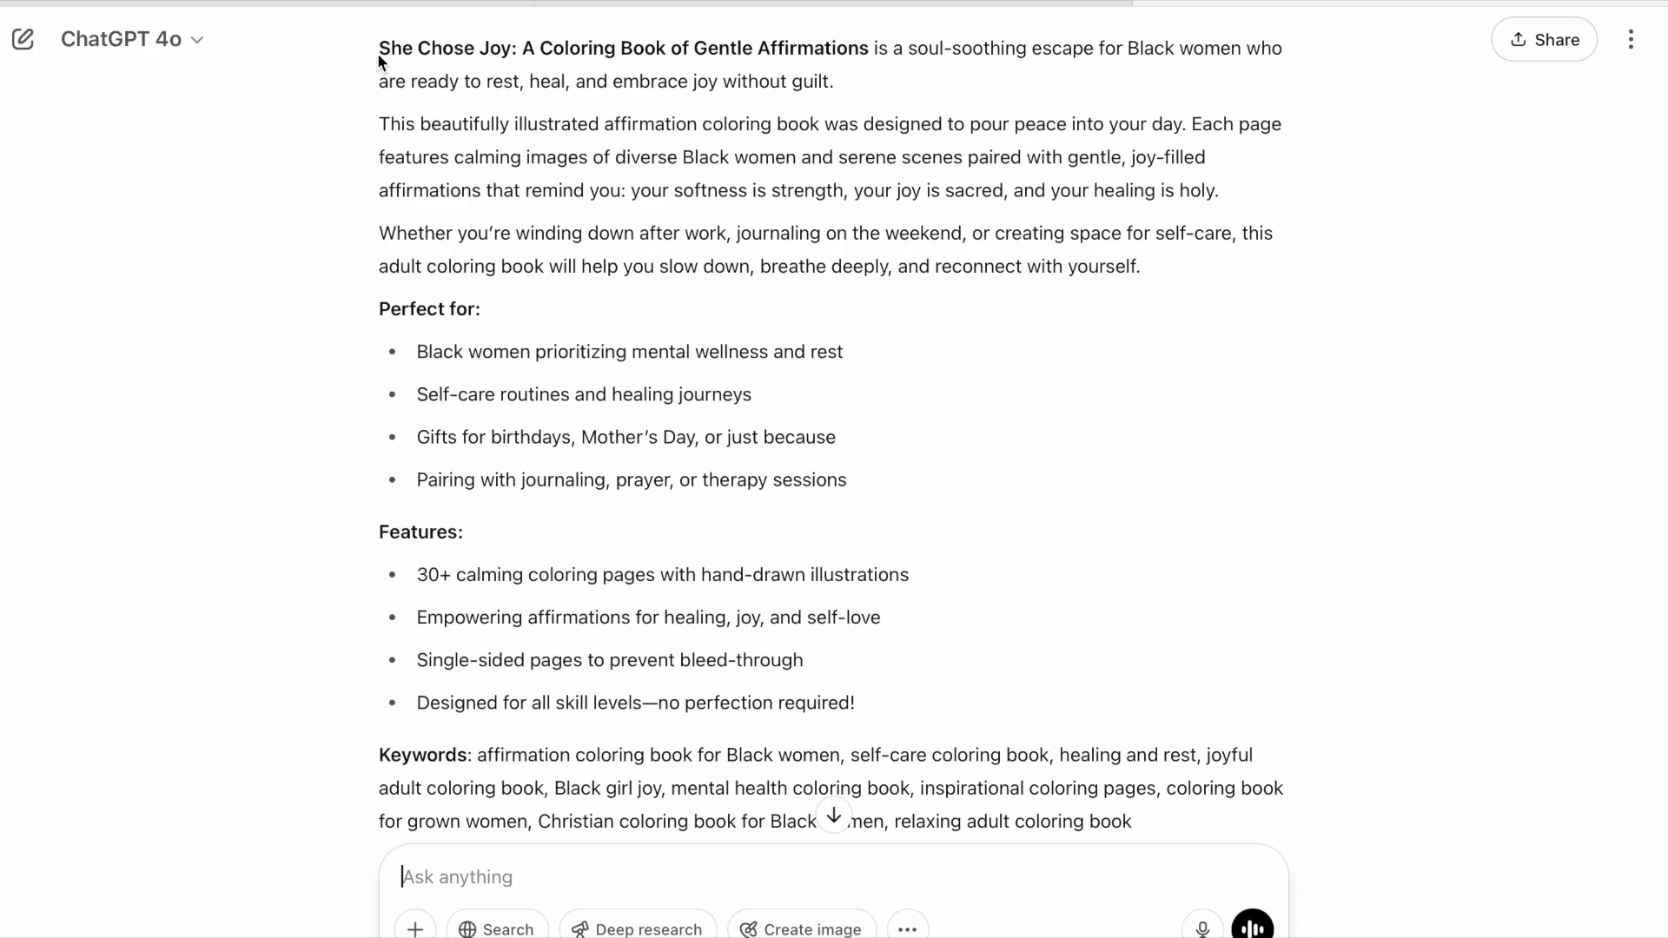
# - Examine the "Perfect for", "Features" and "Keywords" sections of the generated book description
pyautogui.scroll(-1, 415, 260)
pyautogui.moveTo(415, 261); pyautogui.dragTo(648, 409)
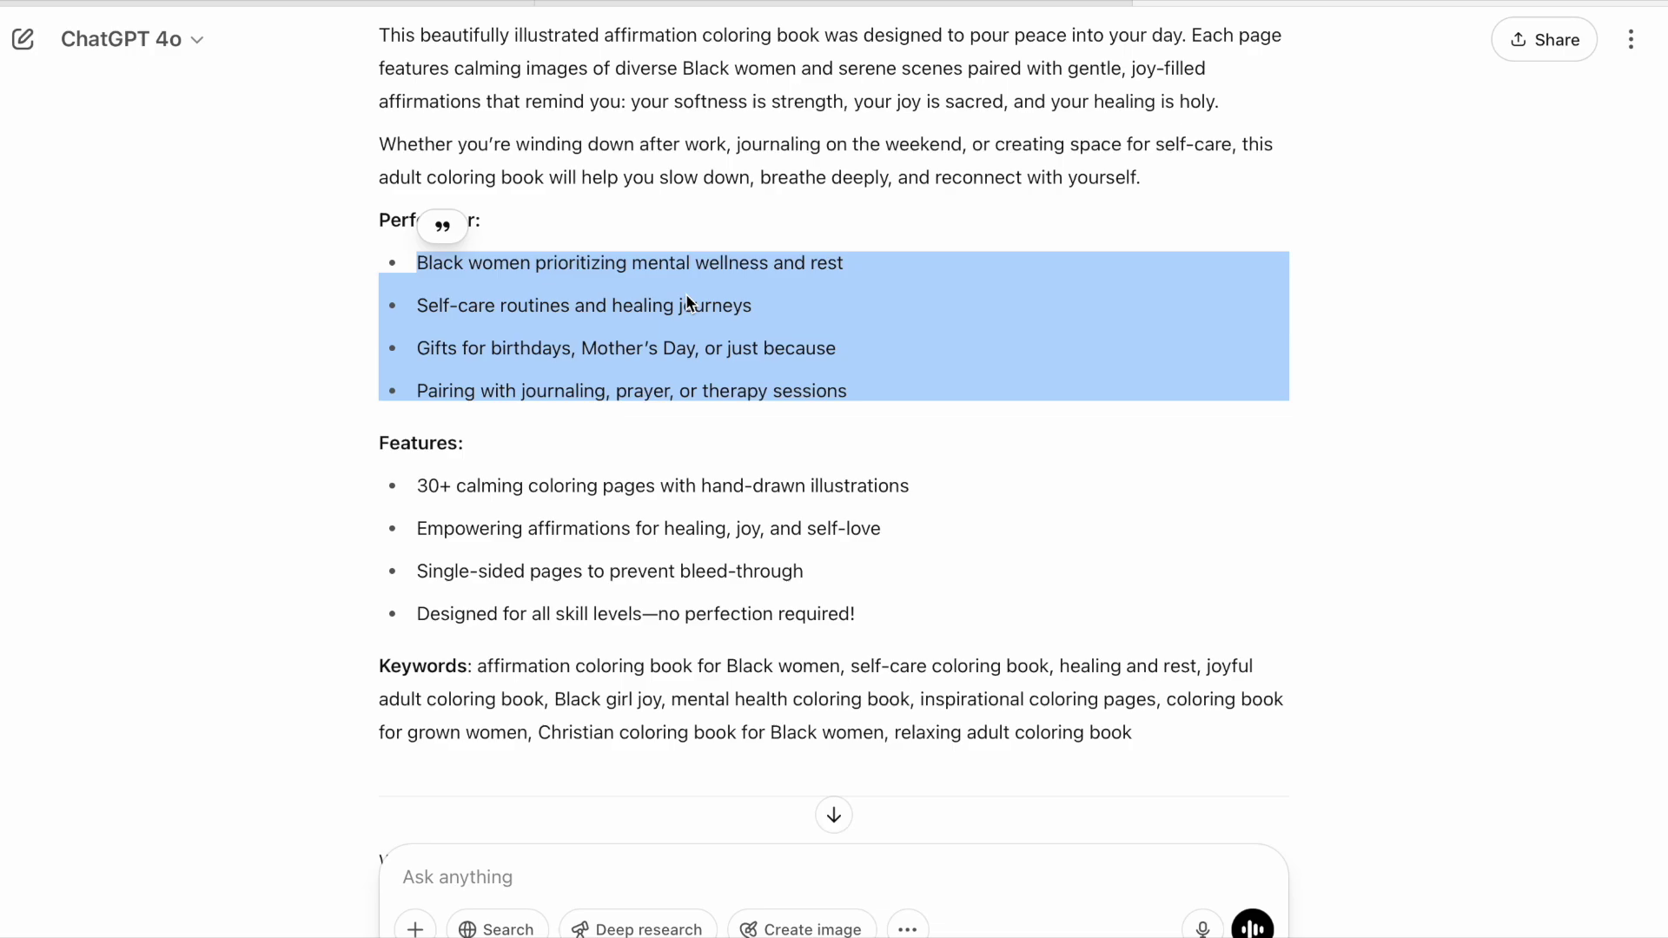
pyautogui.moveTo(399, 450); pyautogui.dragTo(566, 615)
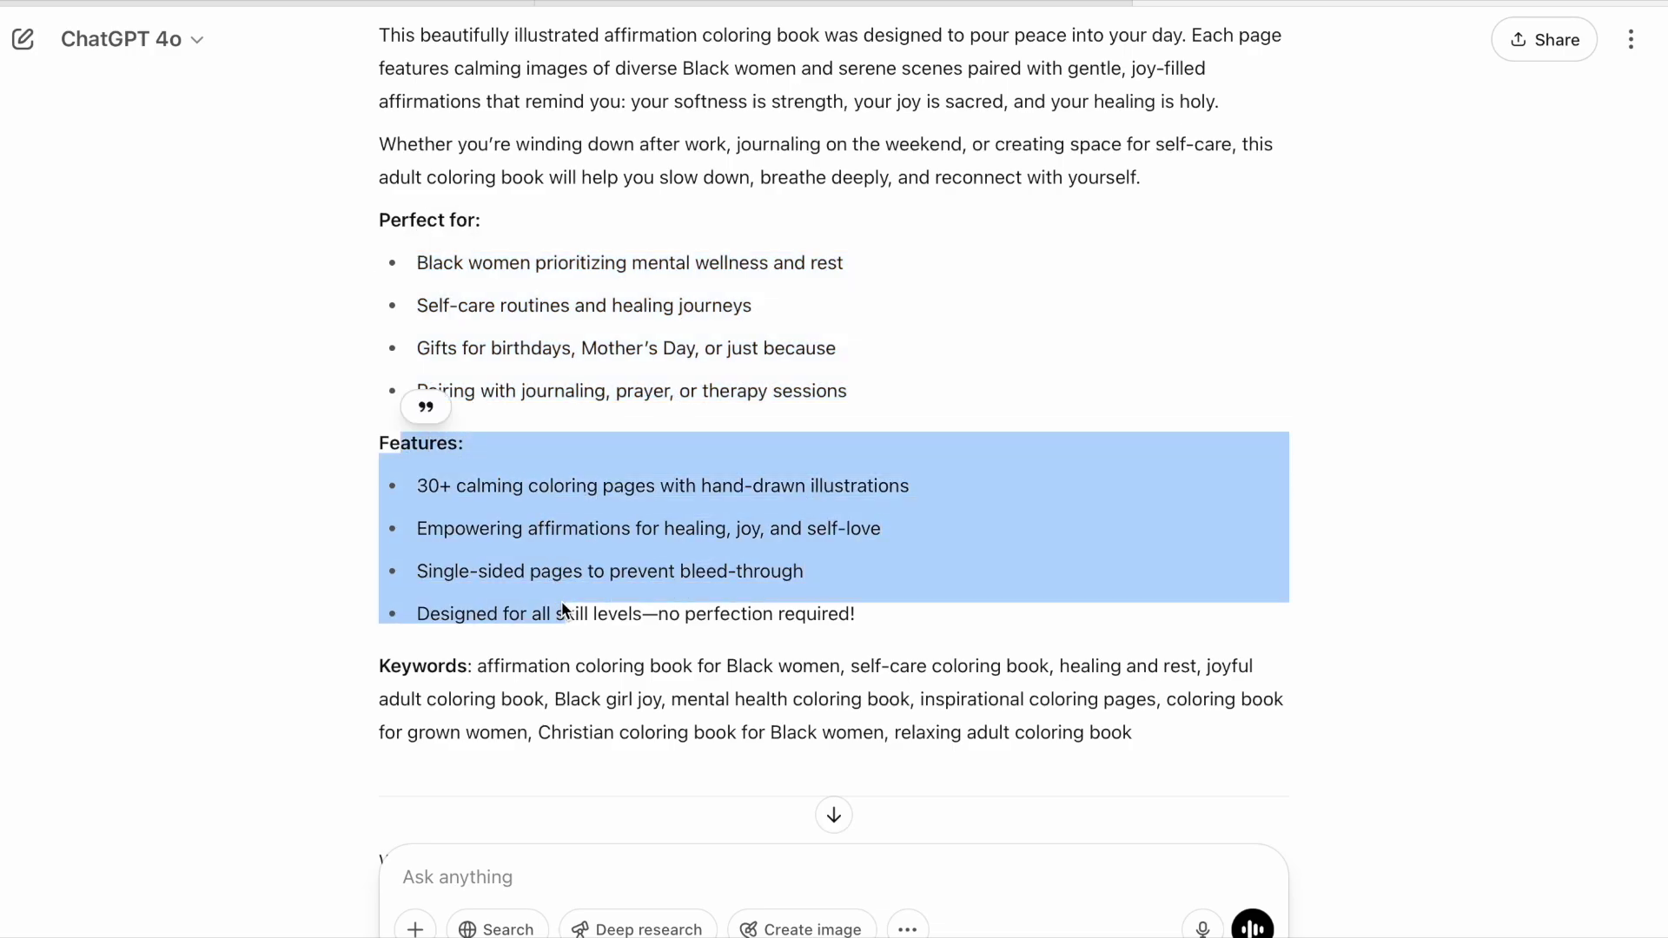
pyautogui.click(454, 674)
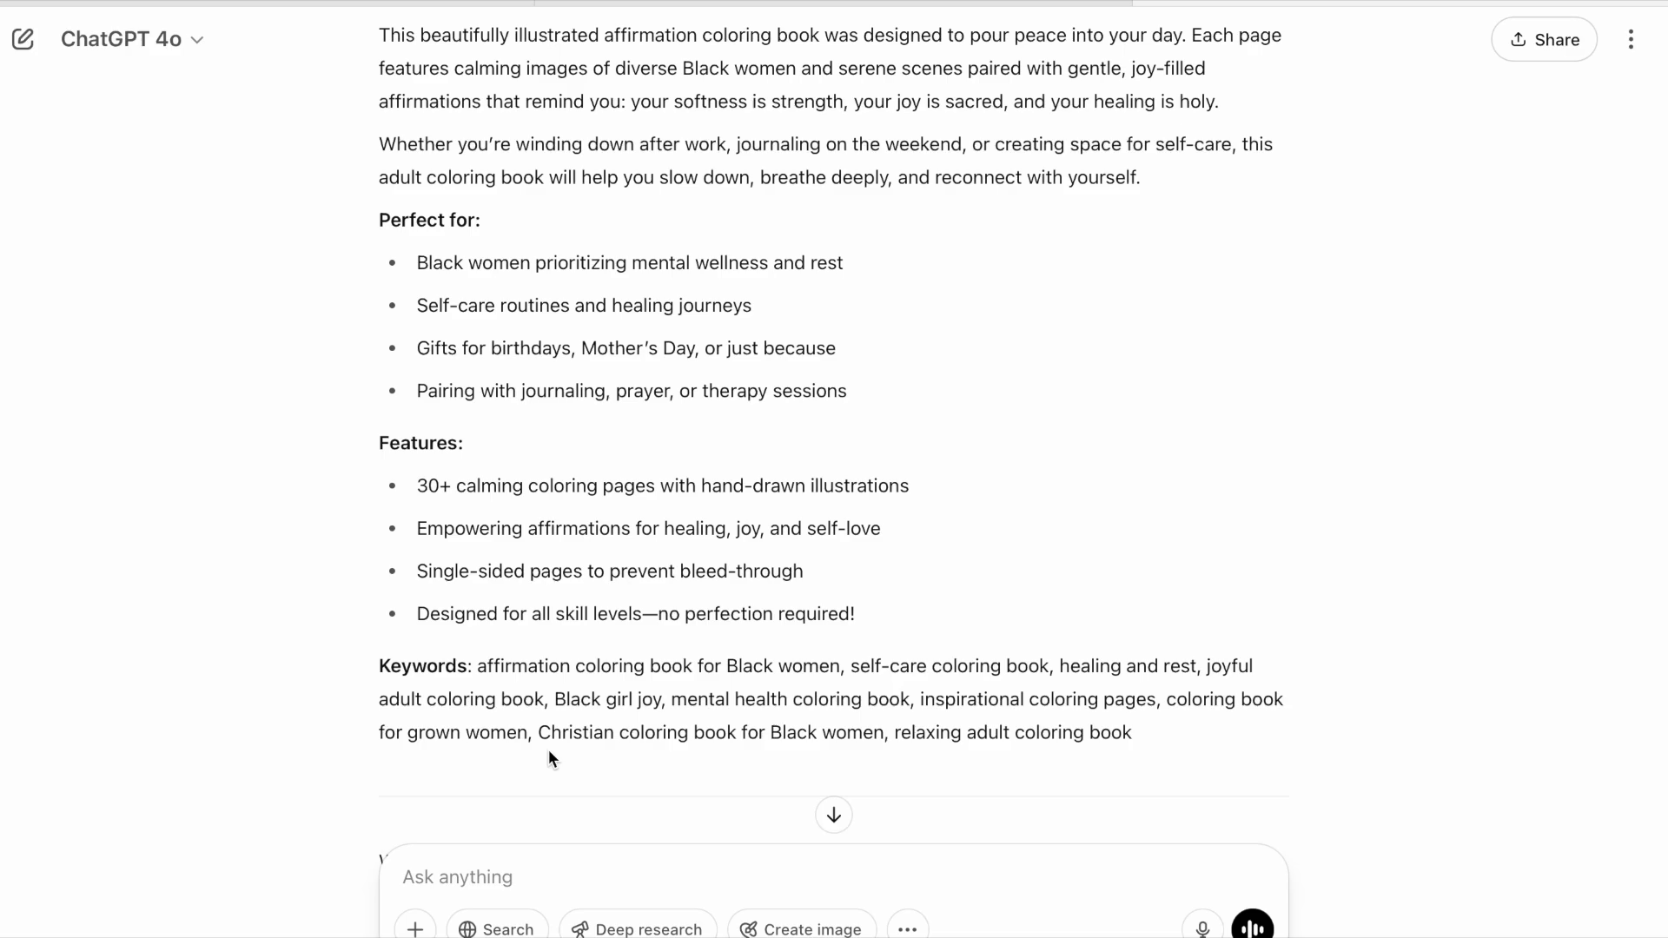
# - Ask for 5 short, empowering affirmations for this coloring book, wanted as colorable images
pyautogui.moveTo(478, 671); pyautogui.dragTo(553, 695)
pyautogui.click(485, 684)
pyautogui.scroll(-2, 488, 674)
pyautogui.scroll(-1, 489, 674)
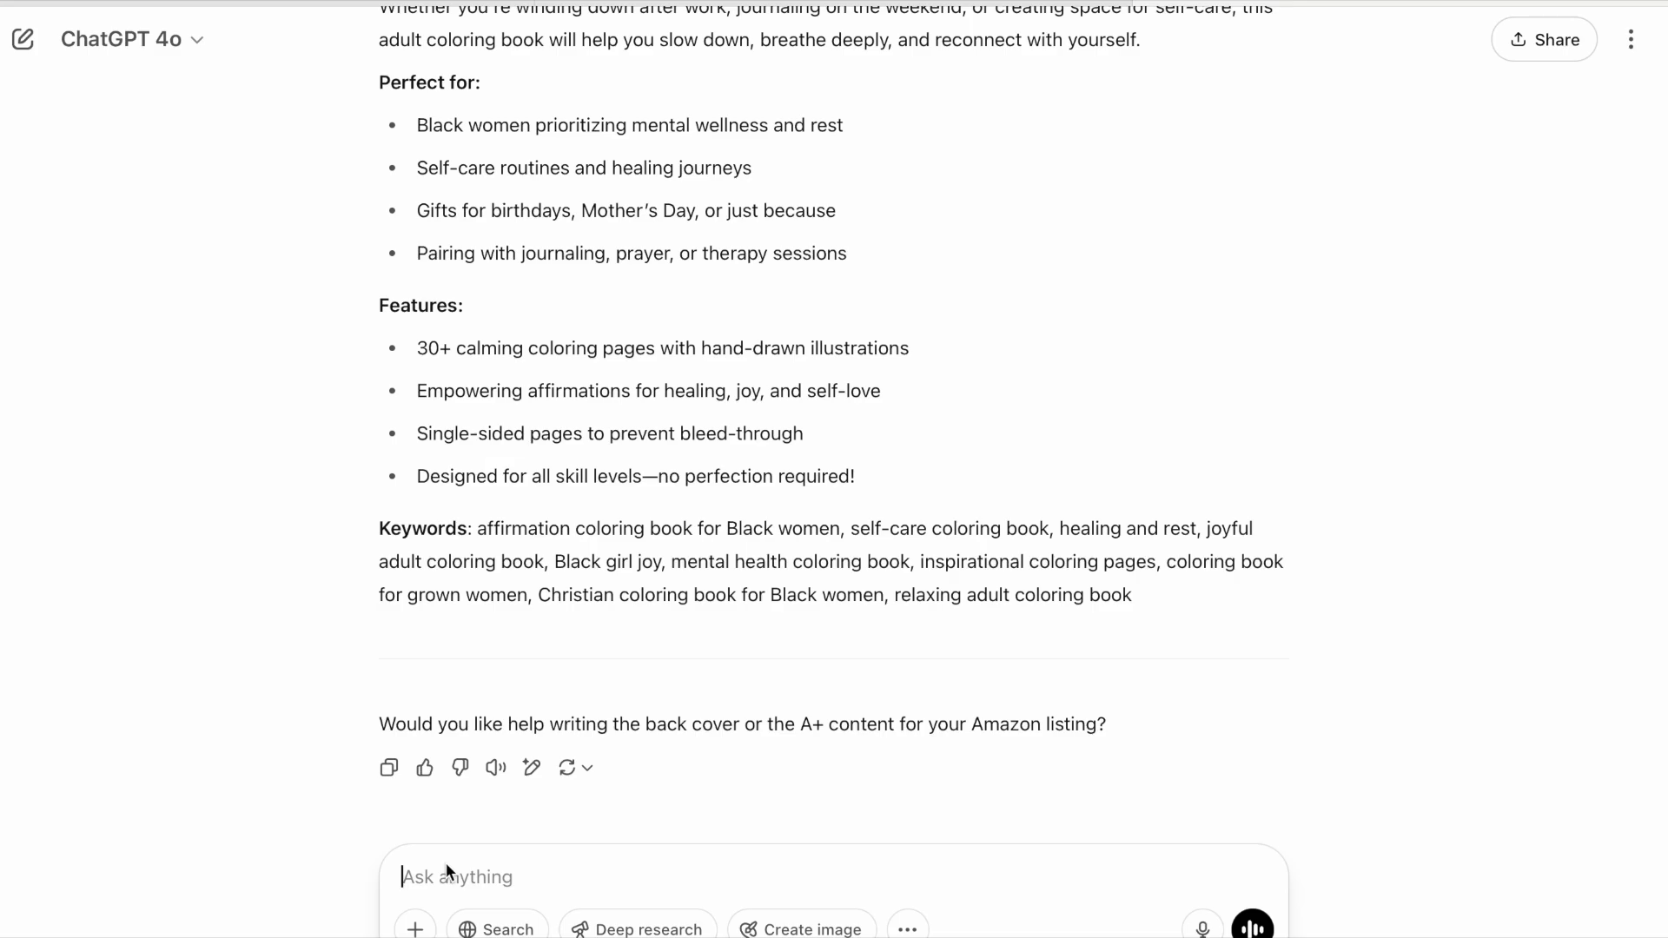
pyautogui.scroll(-2, 660, 651)
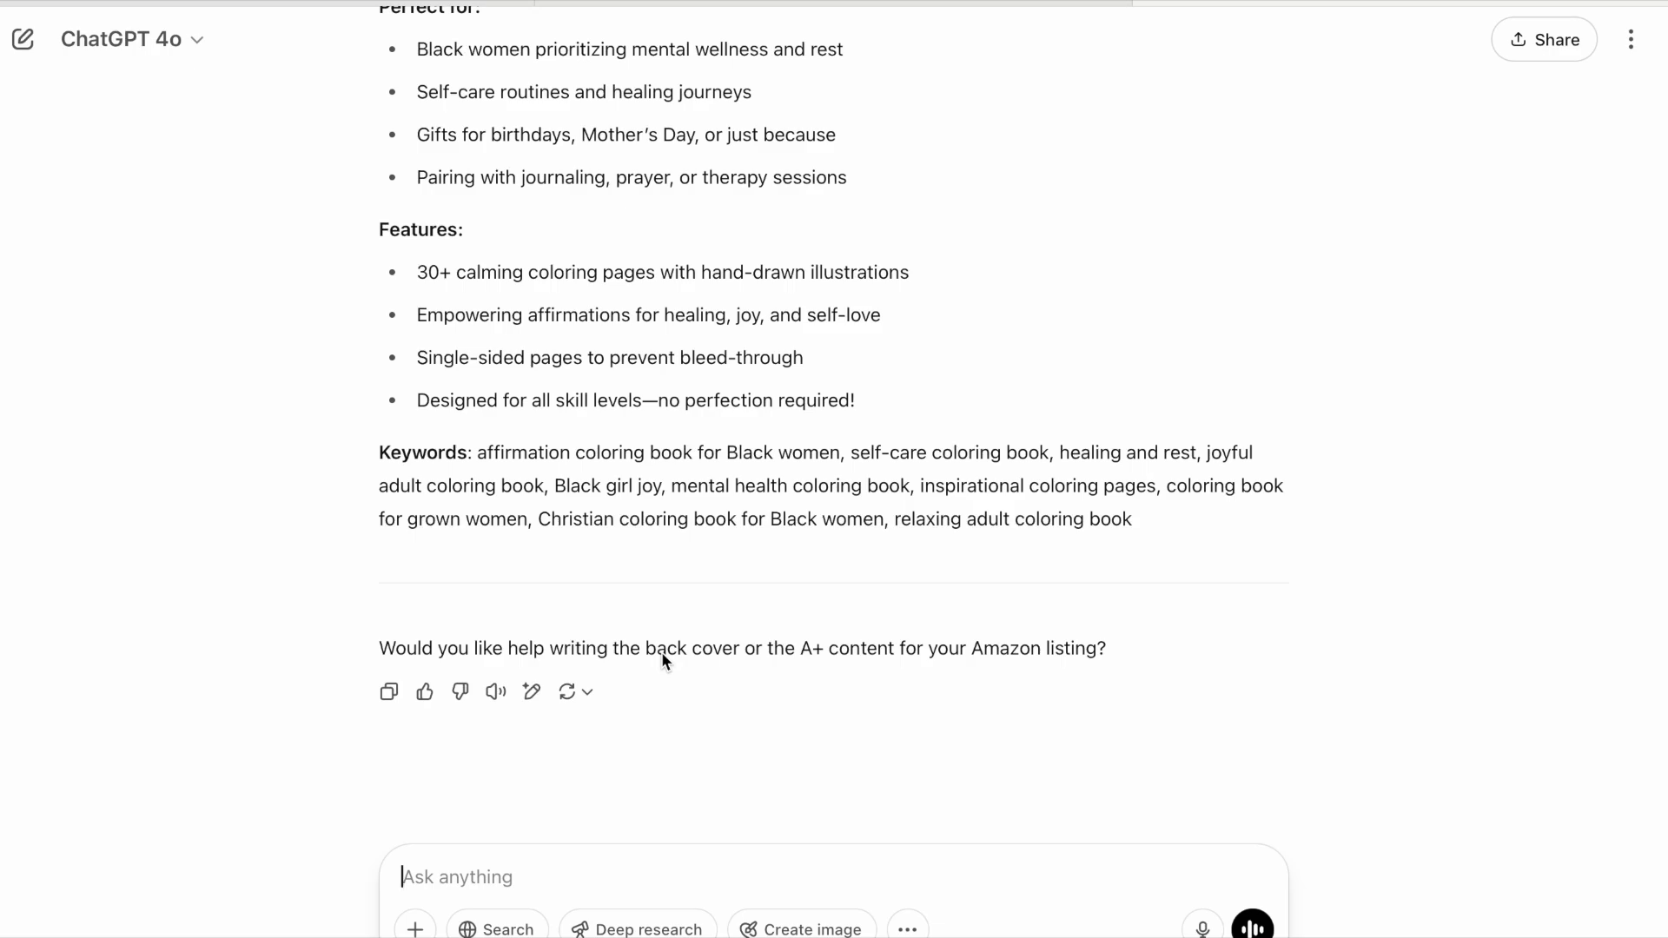
pyautogui.write('Give')
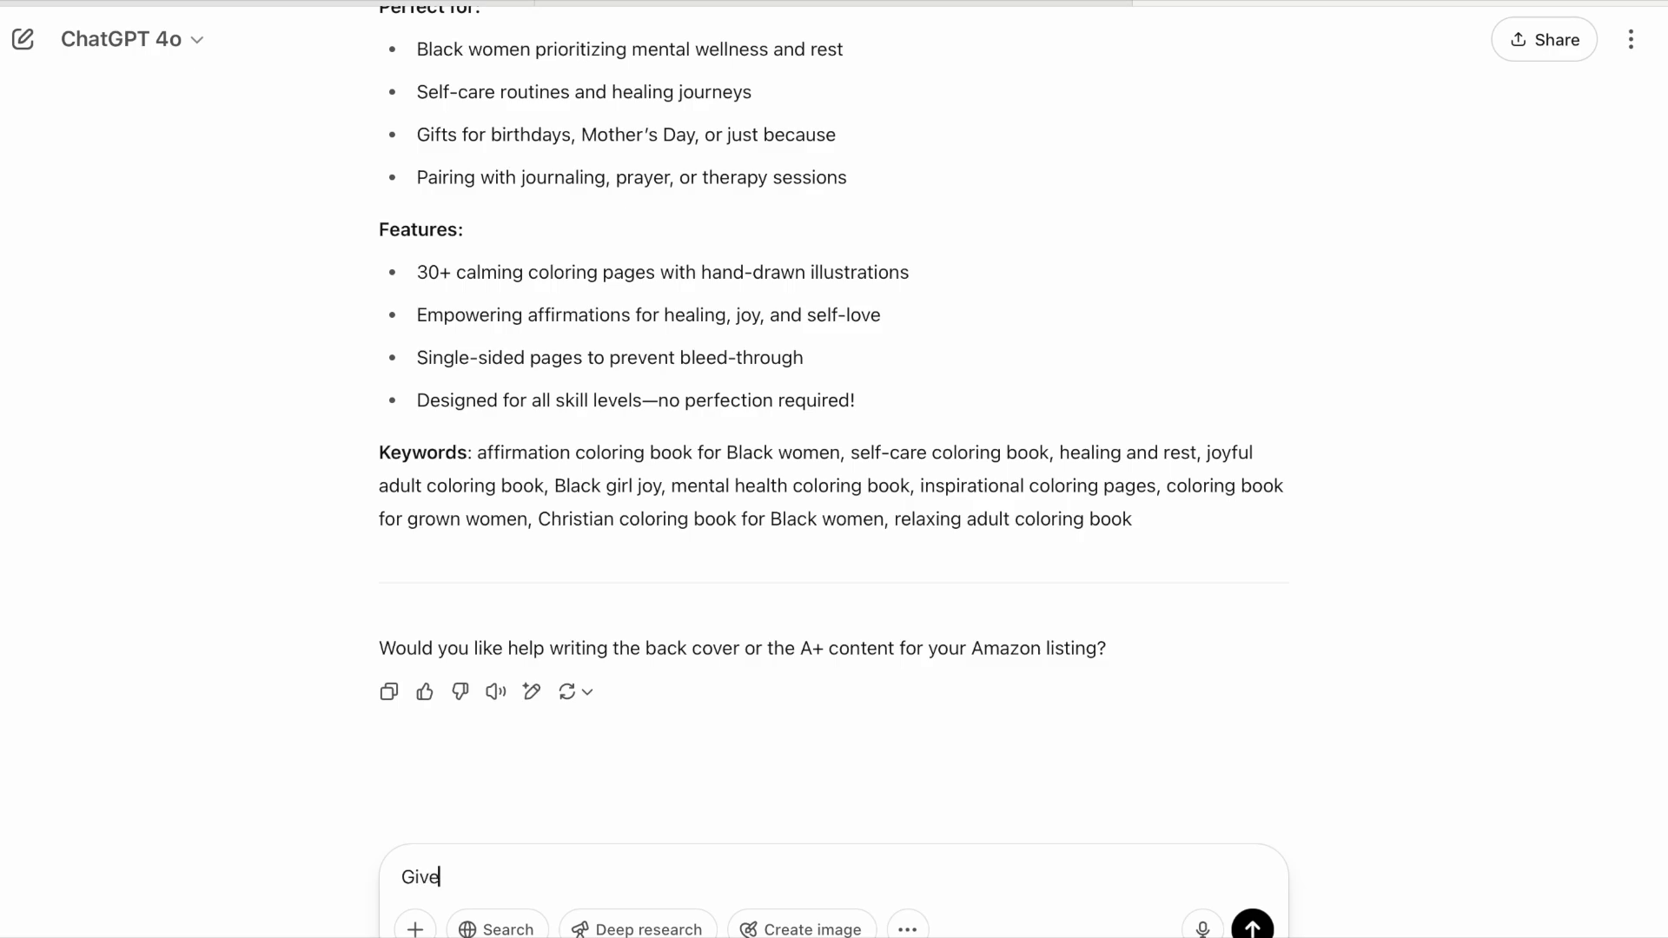
pyautogui.write(' me 5 short, empowering af')
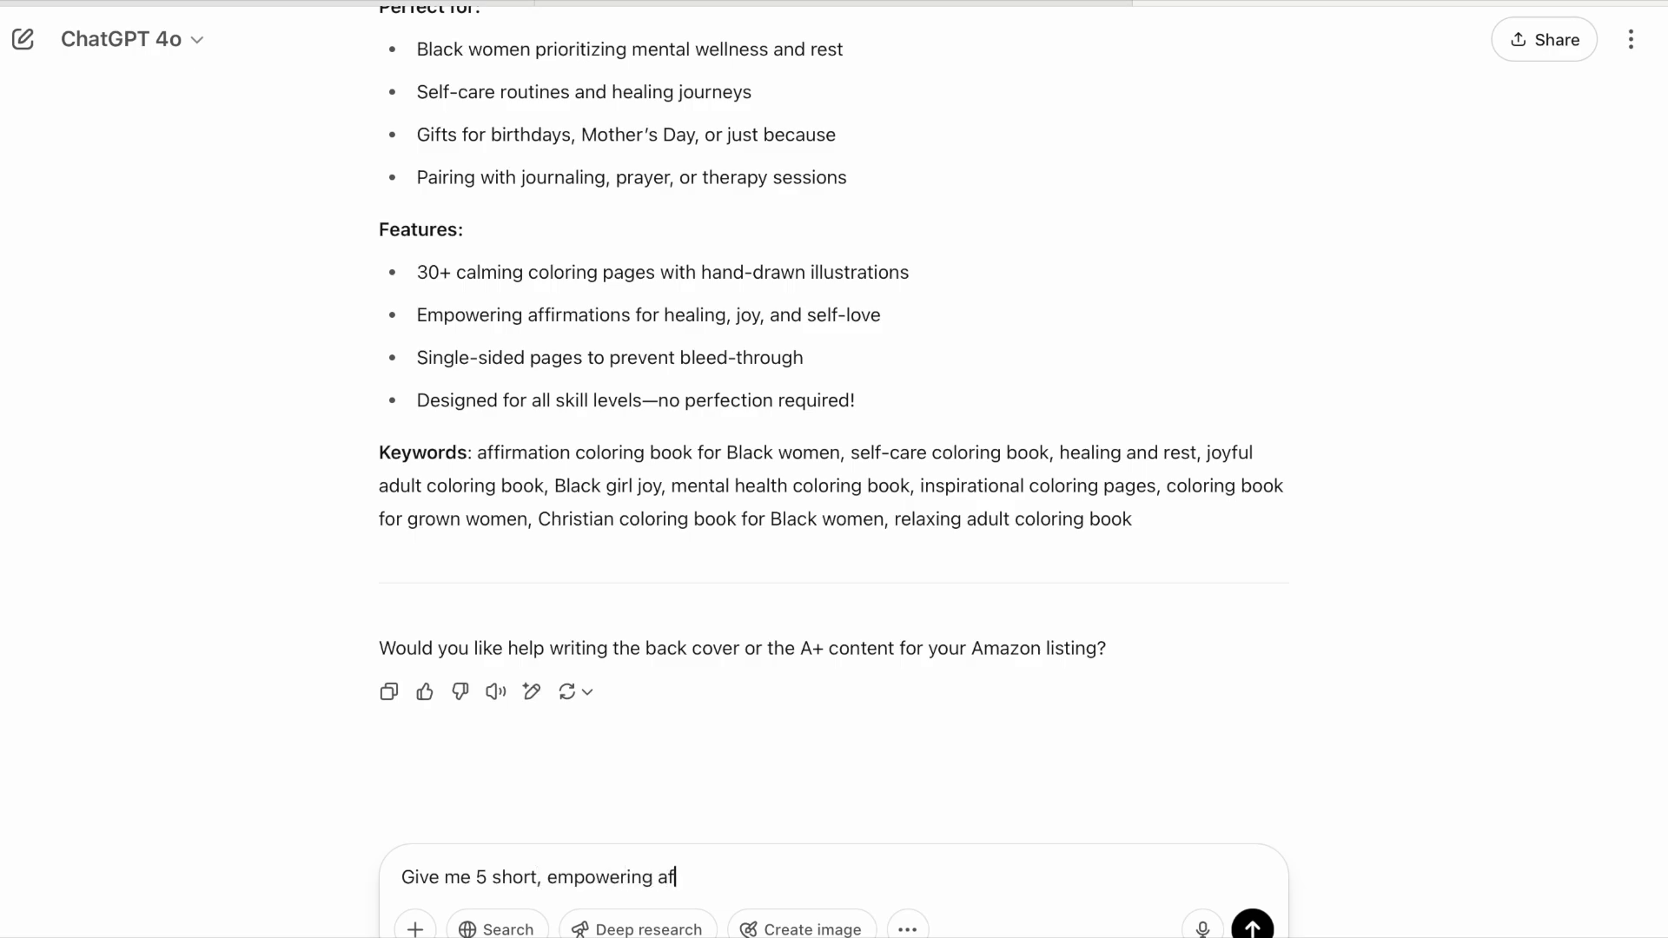
pyautogui.write('firmations for this coloring bo')
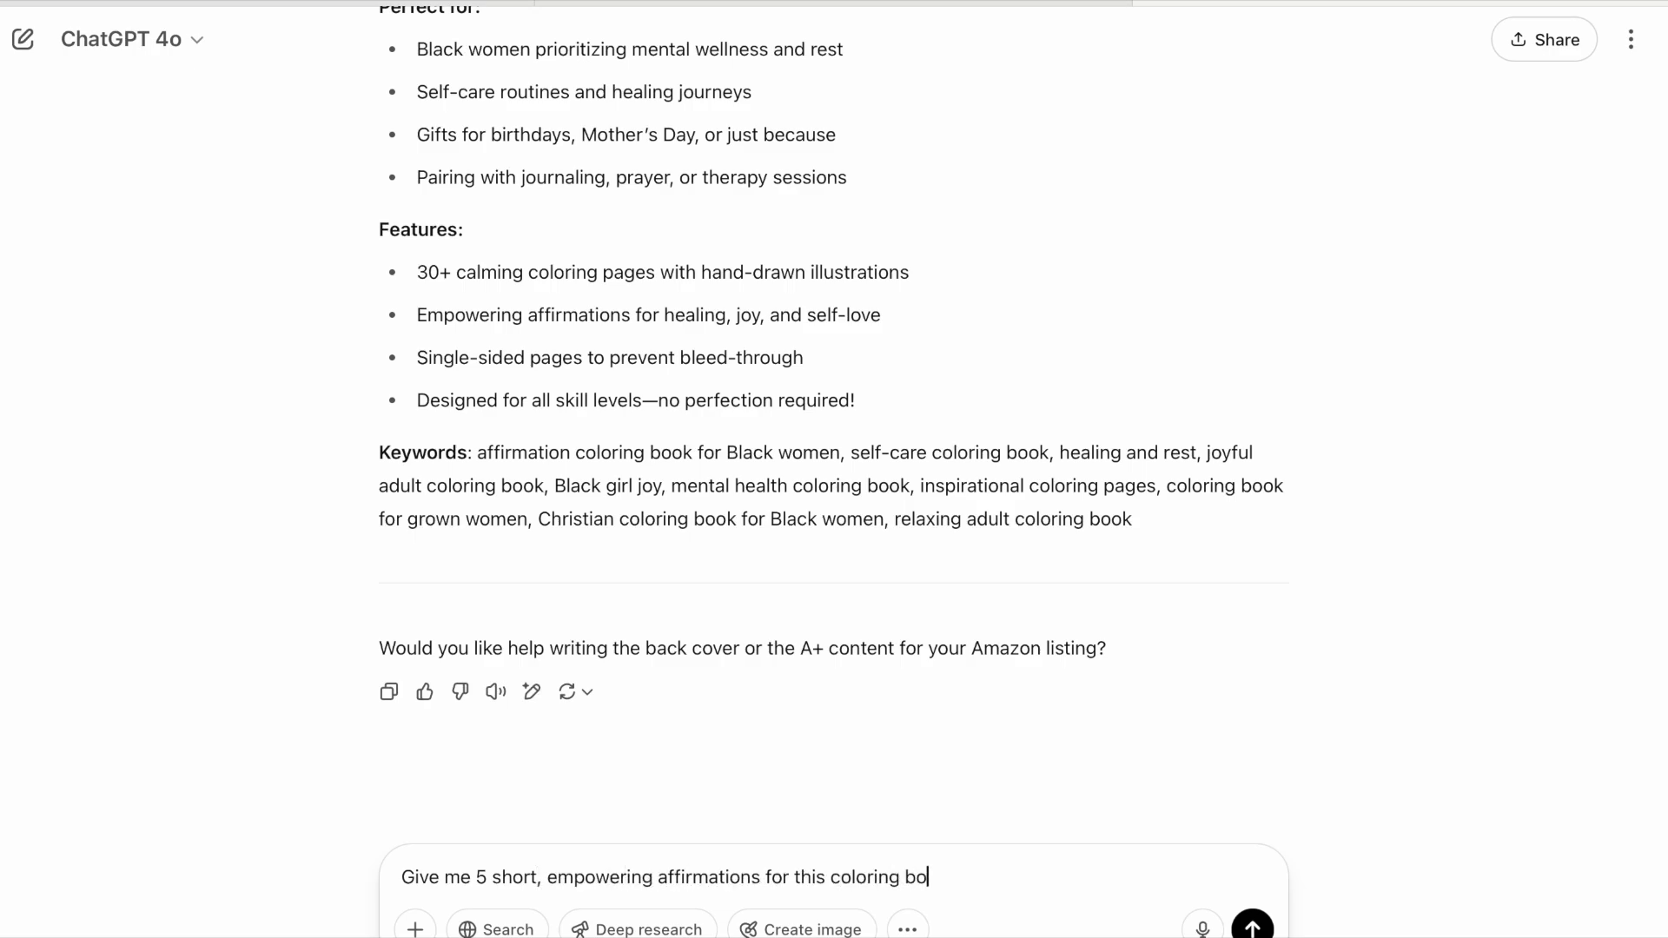
pyautogui.write('ok. I want them as colorable')
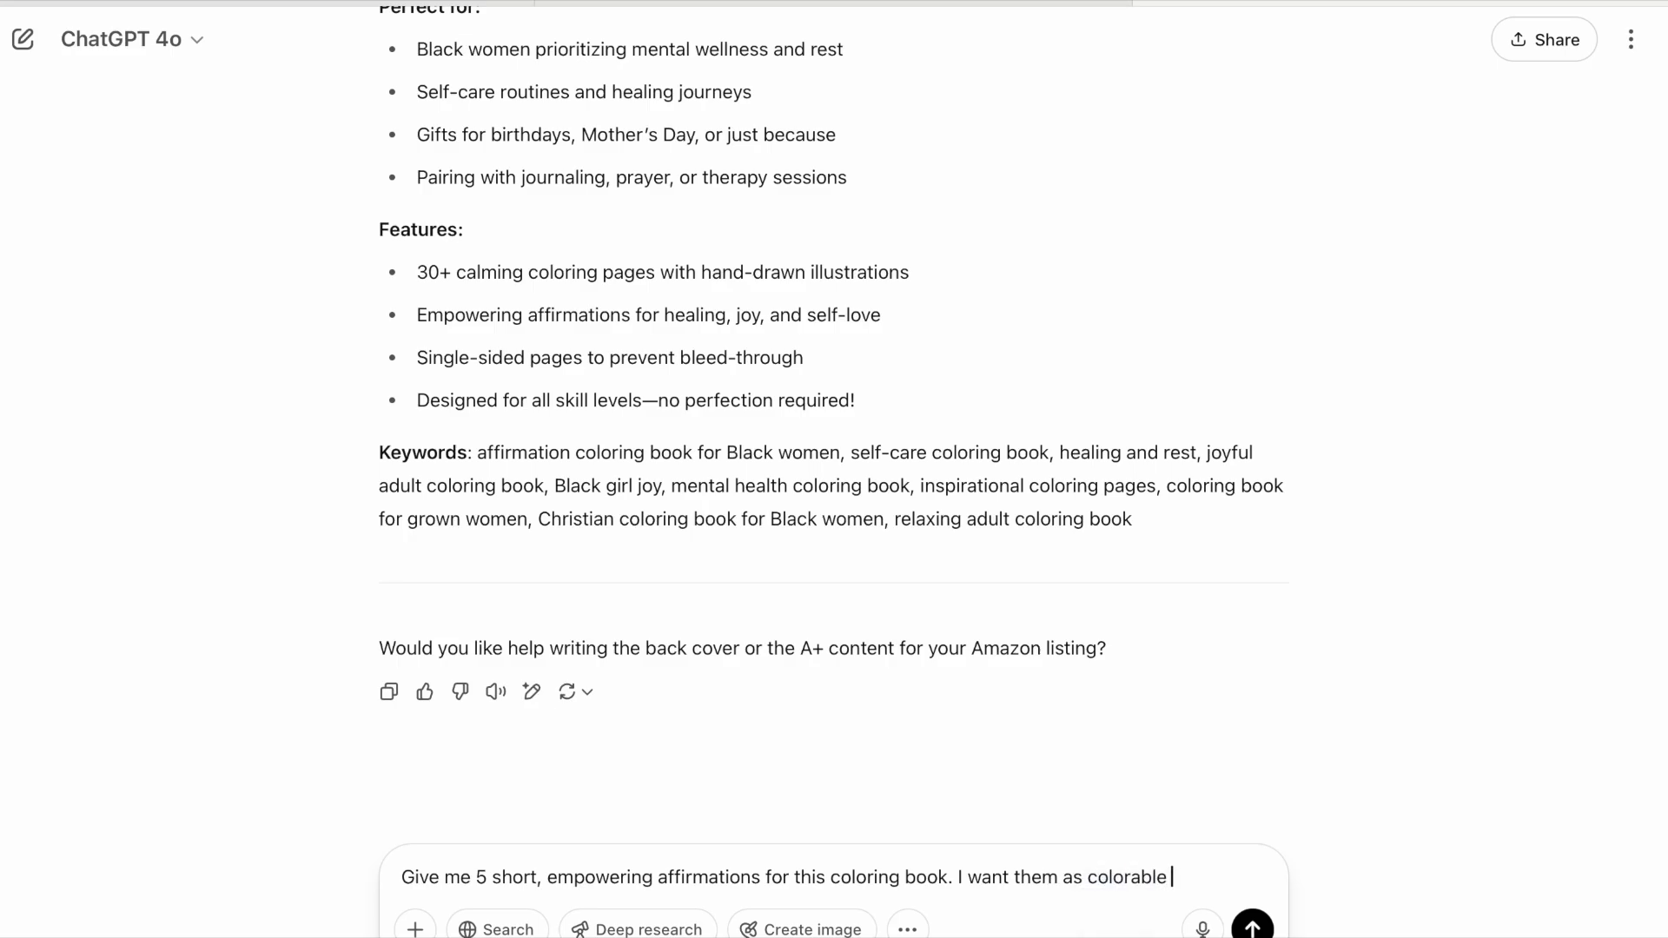
pyautogui.hotkey('alt', 'BackSpace')
pyautogui.write('images')
pyautogui.press('Return')
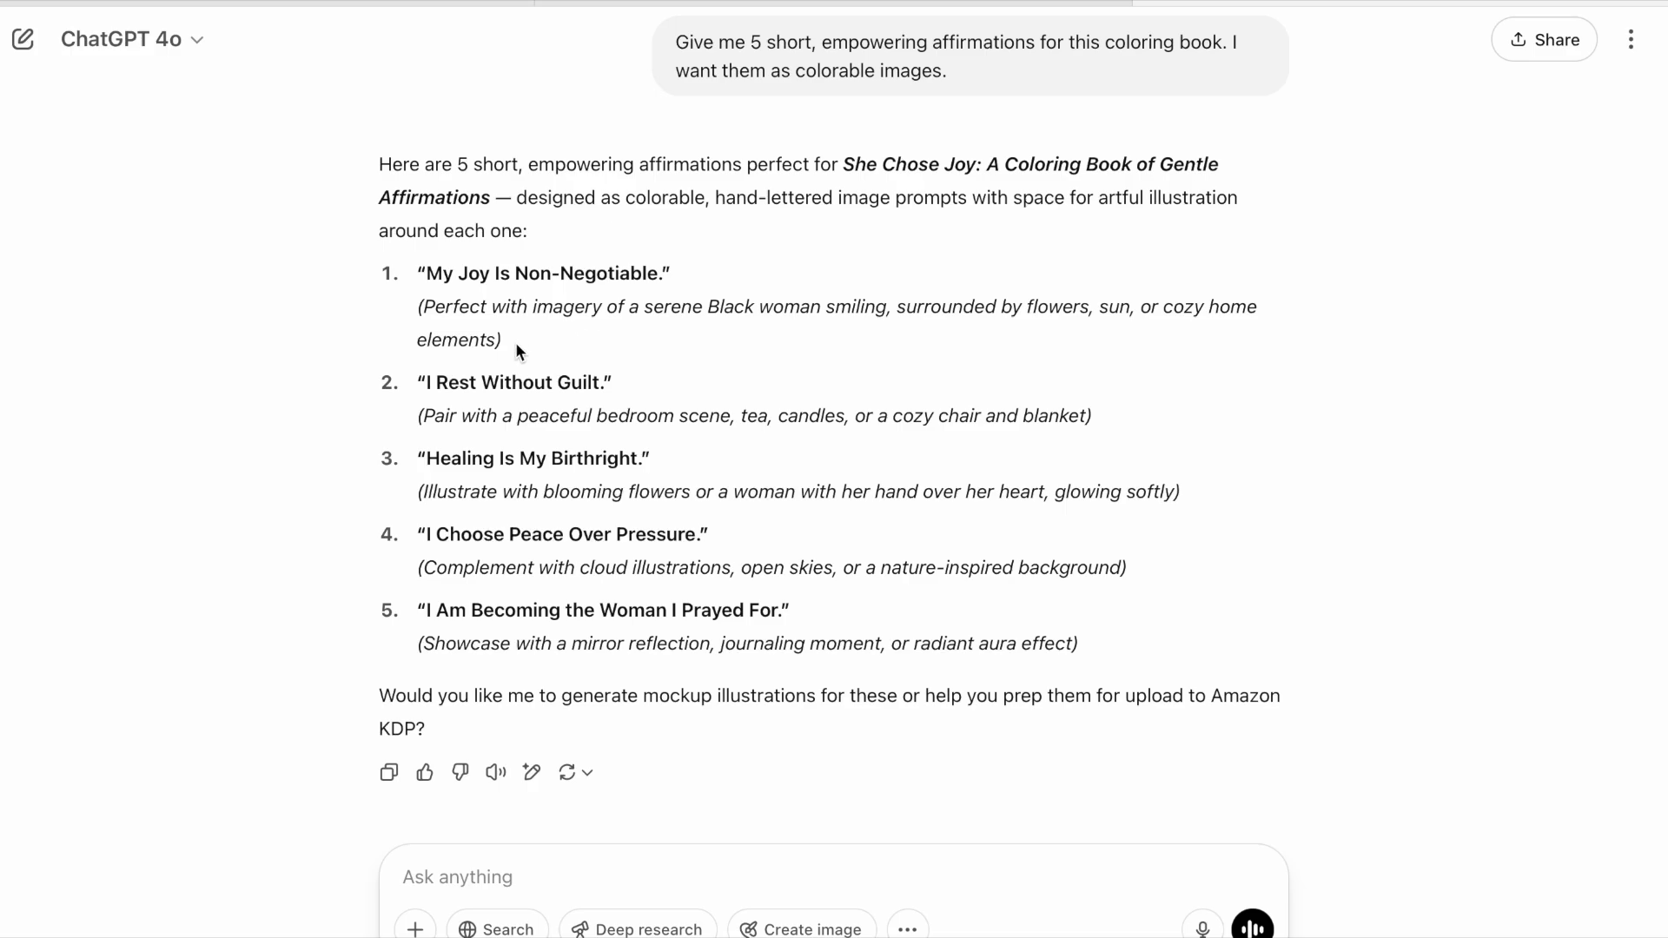
# - Copy the imagery description under "My Joy Is Non-Negotiable." into a new message
pyautogui.moveTo(497, 339); pyautogui.dragTo(534, 309)
pyautogui.click(130, 0)
pyautogui.click(153, 0)
pyautogui.click(457, 878)
pyautogui.press('super+v')
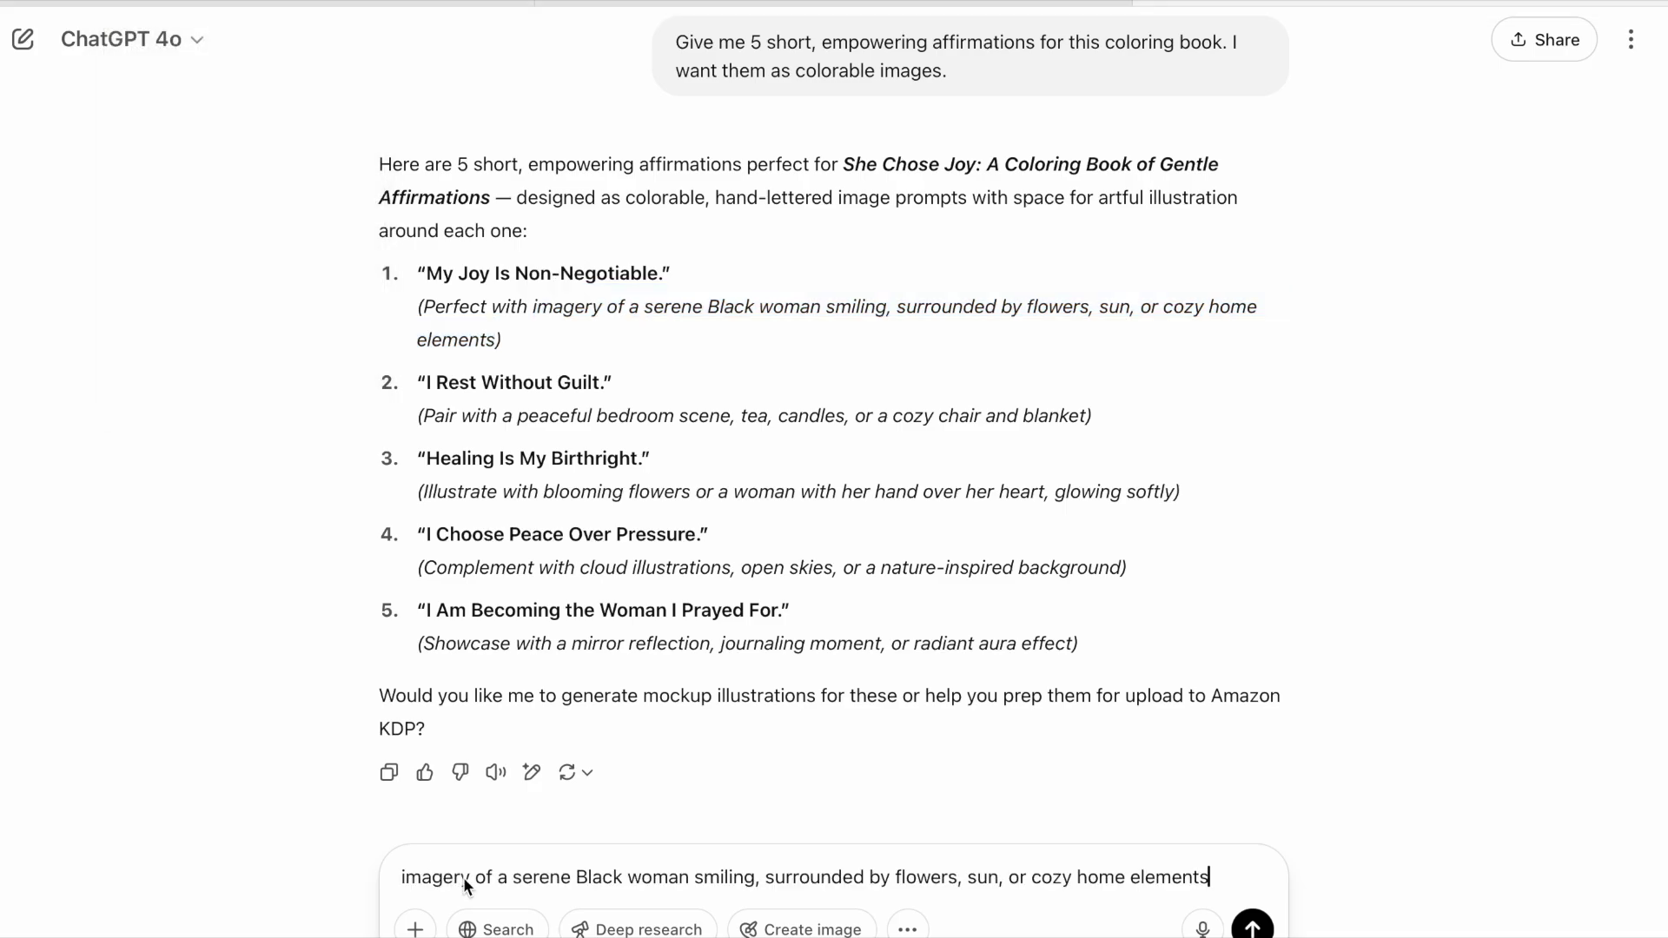
# - Complete and send the message as "create a simple coloring book image of a serene Black woman smiling, surrounded by flowers, sun, or cozy home elements."
pyautogui.click(467, 874)
pyautogui.press('BackSpace')
pyautogui.press('BackSpace')
pyautogui.press('super+Left')
pyautogui.write('create a coloring book')
pyautogui.hotkey('alt', 'Left')
pyautogui.hotkey('alt', 'Left')
pyautogui.write('simple')
pyautogui.hotkey('alt', 'Right')
pyautogui.hotkey('alt', 'Right')
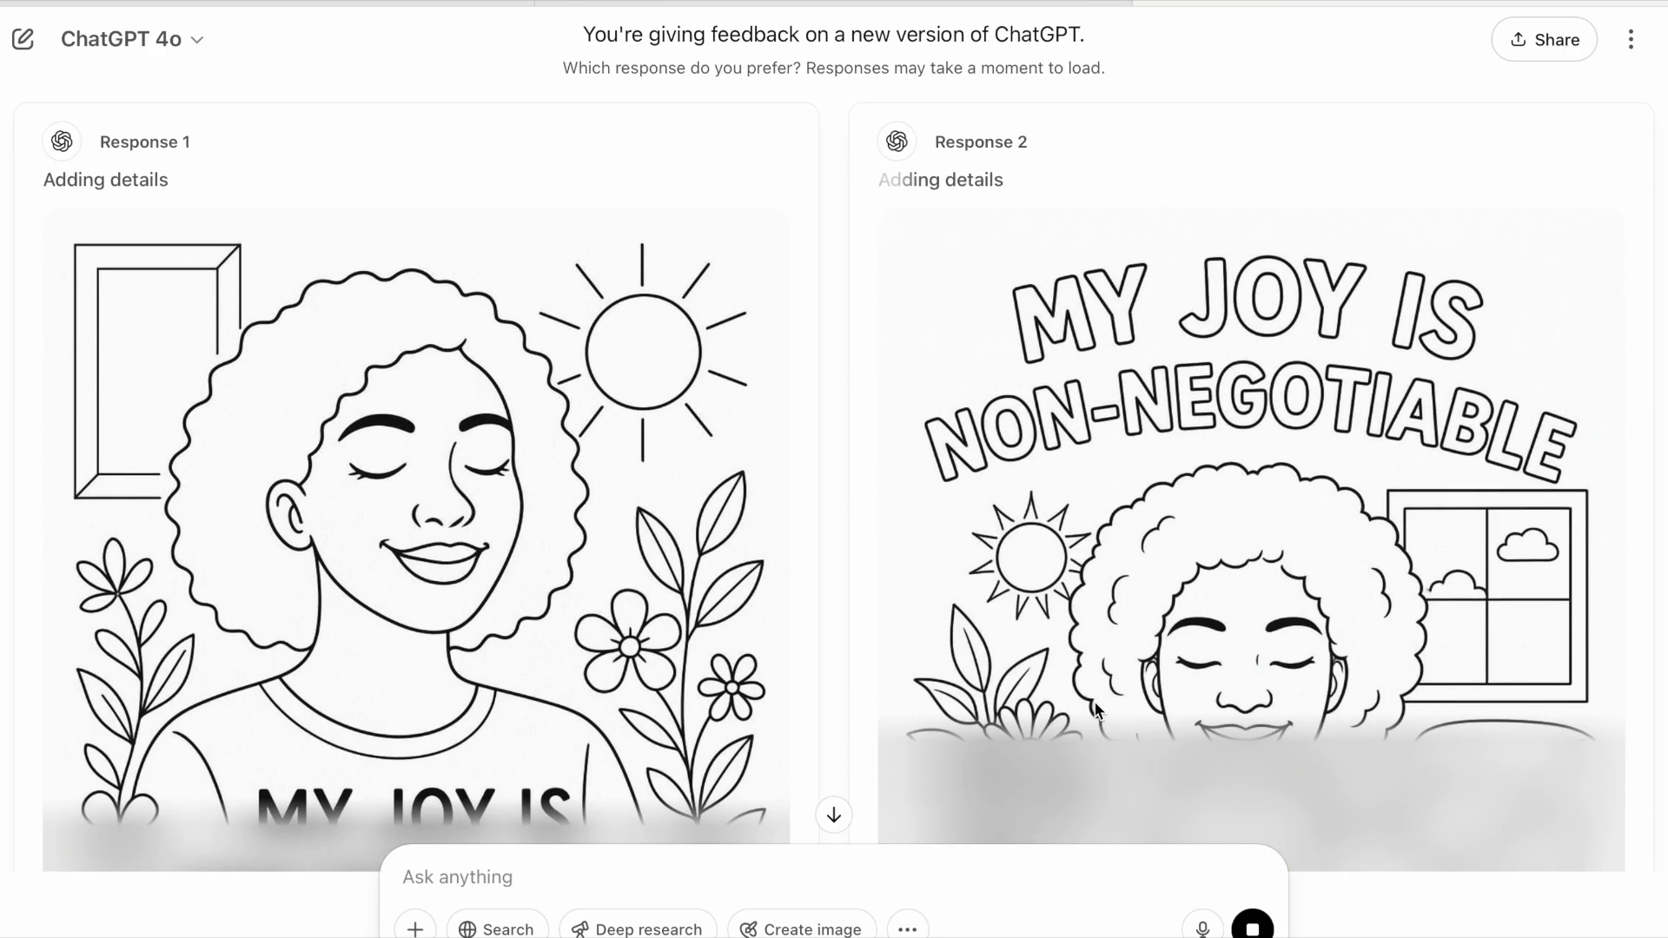
# - Compare the two generated "My Joy Is Non-Negotiable" coloring pages, viewing each one enlarged
pyautogui.scroll(-3, 1094, 702)
pyautogui.scroll(3, 1095, 710)
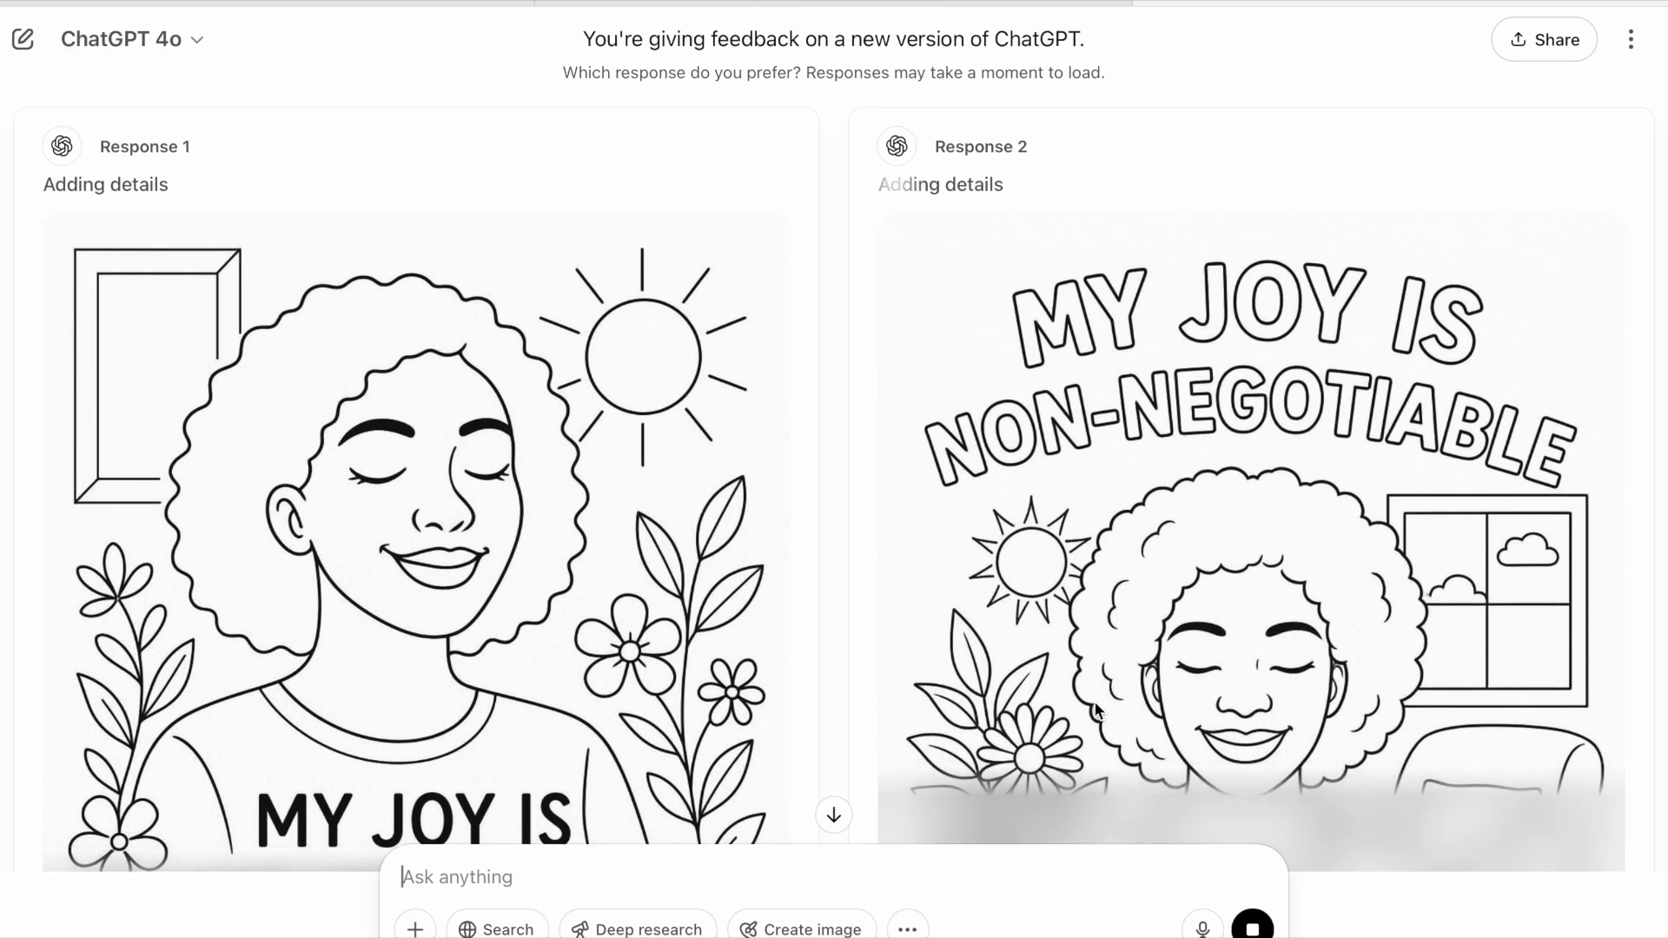
pyautogui.scroll(-5, 1096, 710)
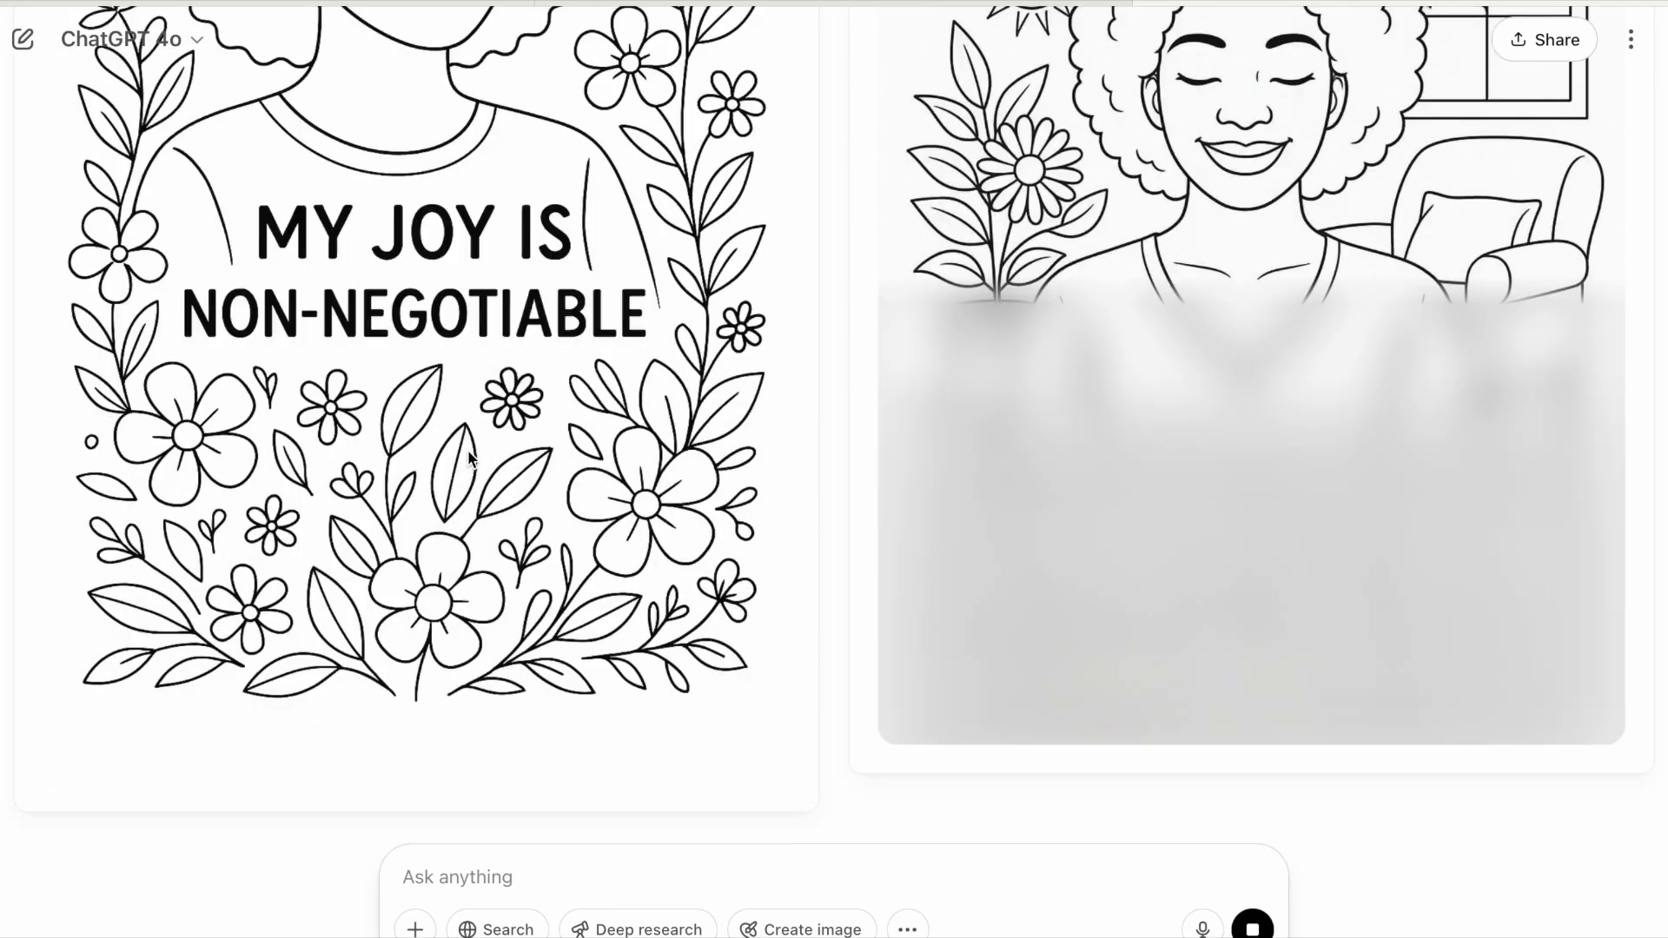
pyautogui.scroll(2, 467, 450)
pyautogui.scroll(3, 467, 450)
pyautogui.click(451, 402)
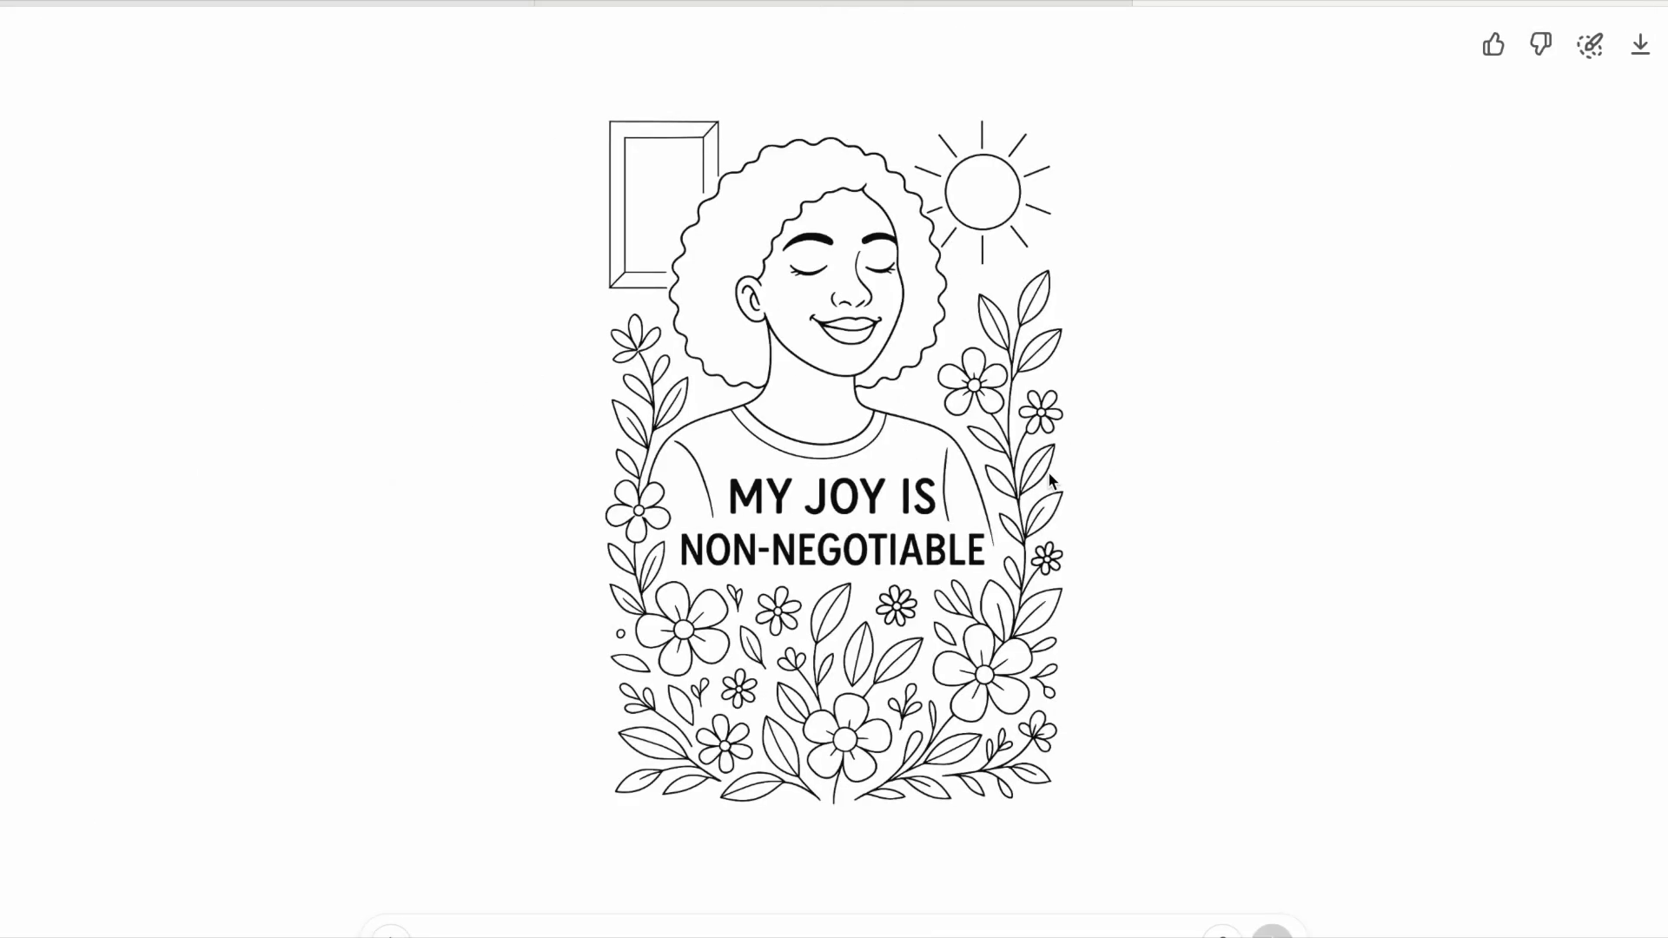
pyautogui.press('Right')
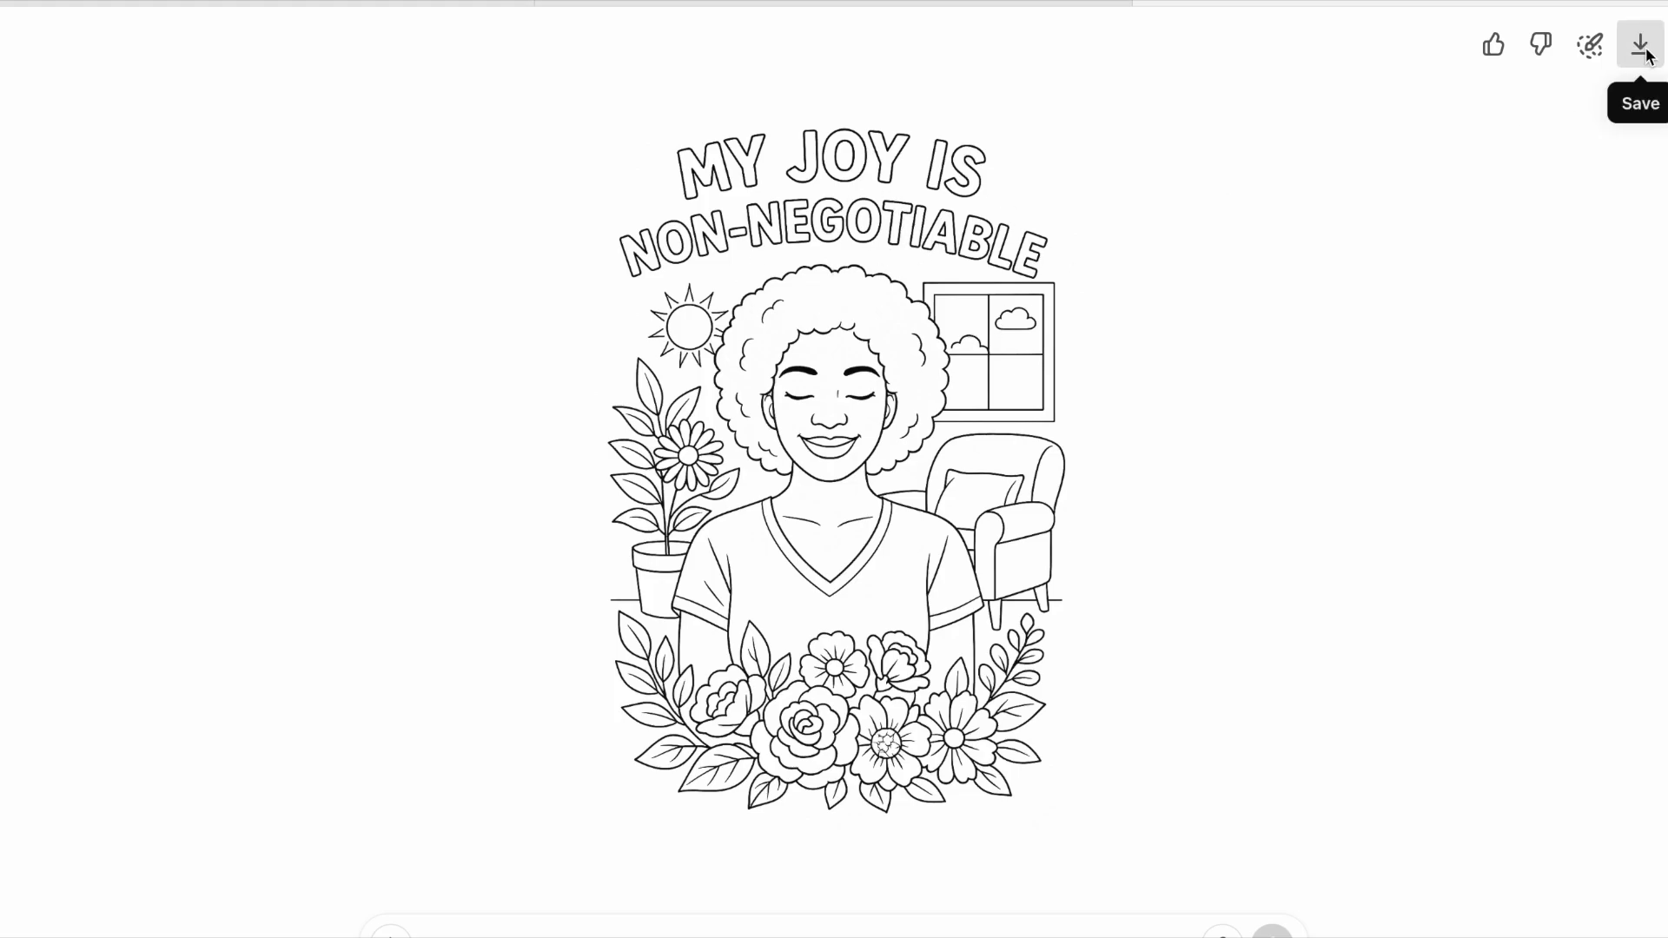
pyautogui.press('Escape')
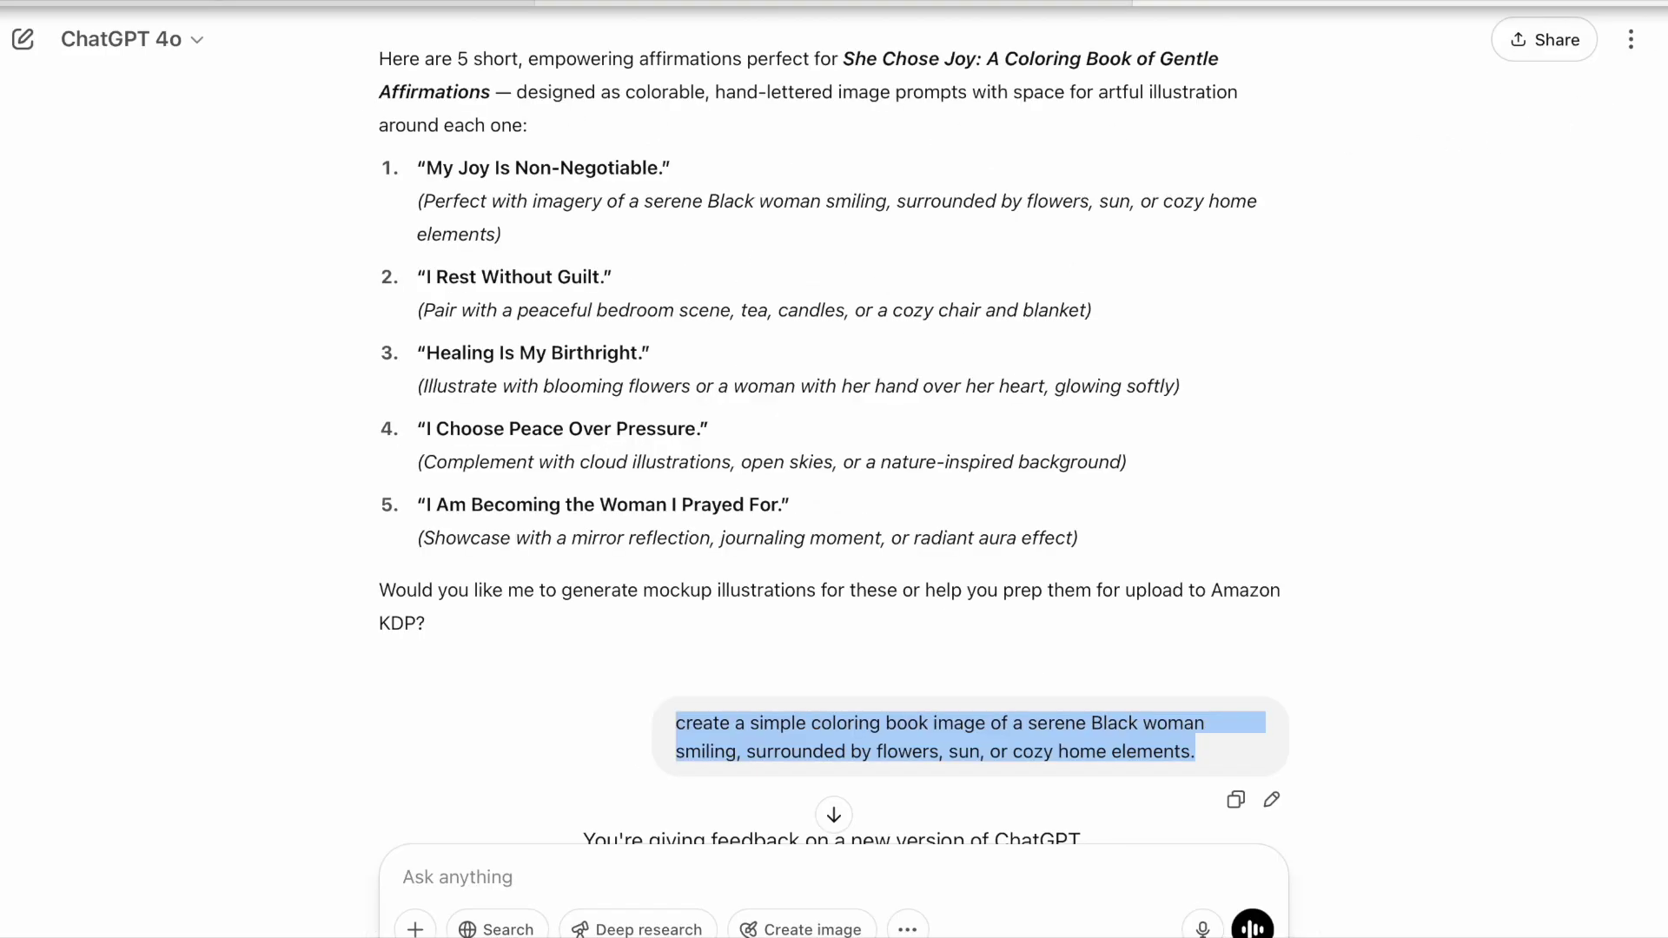
# - Reuse the image prompt, replacing its description with "Paired with a peaceful bedroom scene, tea, candles, or a cozy chair and blanket", and send it
pyautogui.click(450, 879)
pyautogui.click(139, 0)
pyautogui.click(172, 21)
pyautogui.moveTo(427, 310); pyautogui.dragTo(1077, 315)
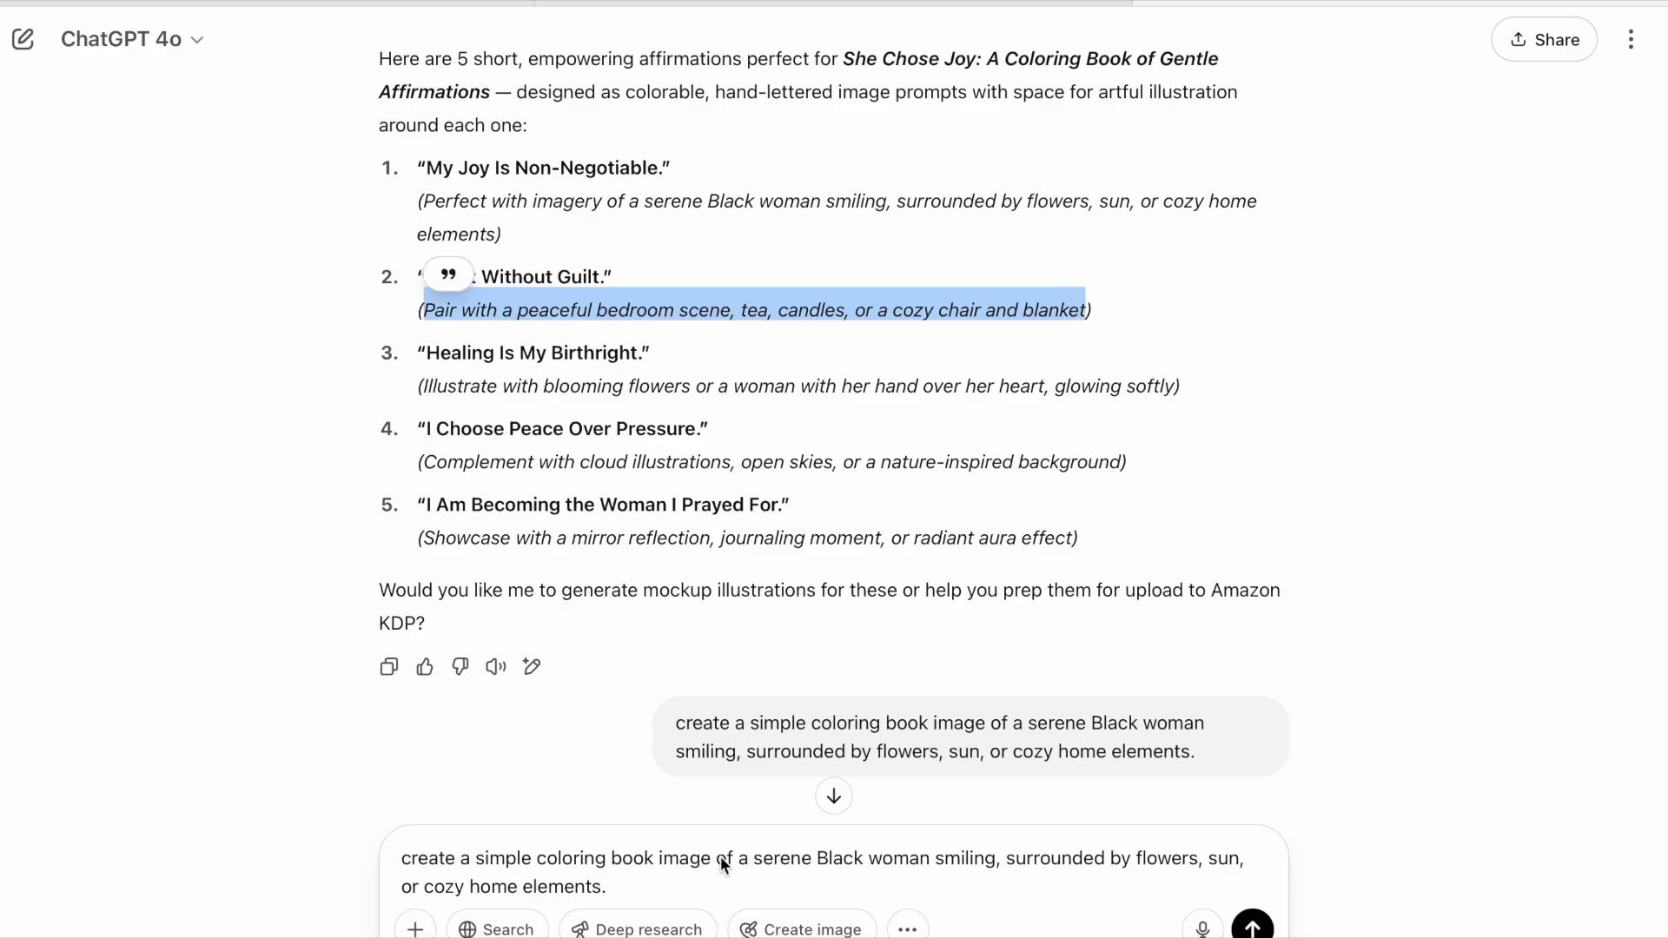
pyautogui.moveTo(717, 856); pyautogui.dragTo(747, 876)
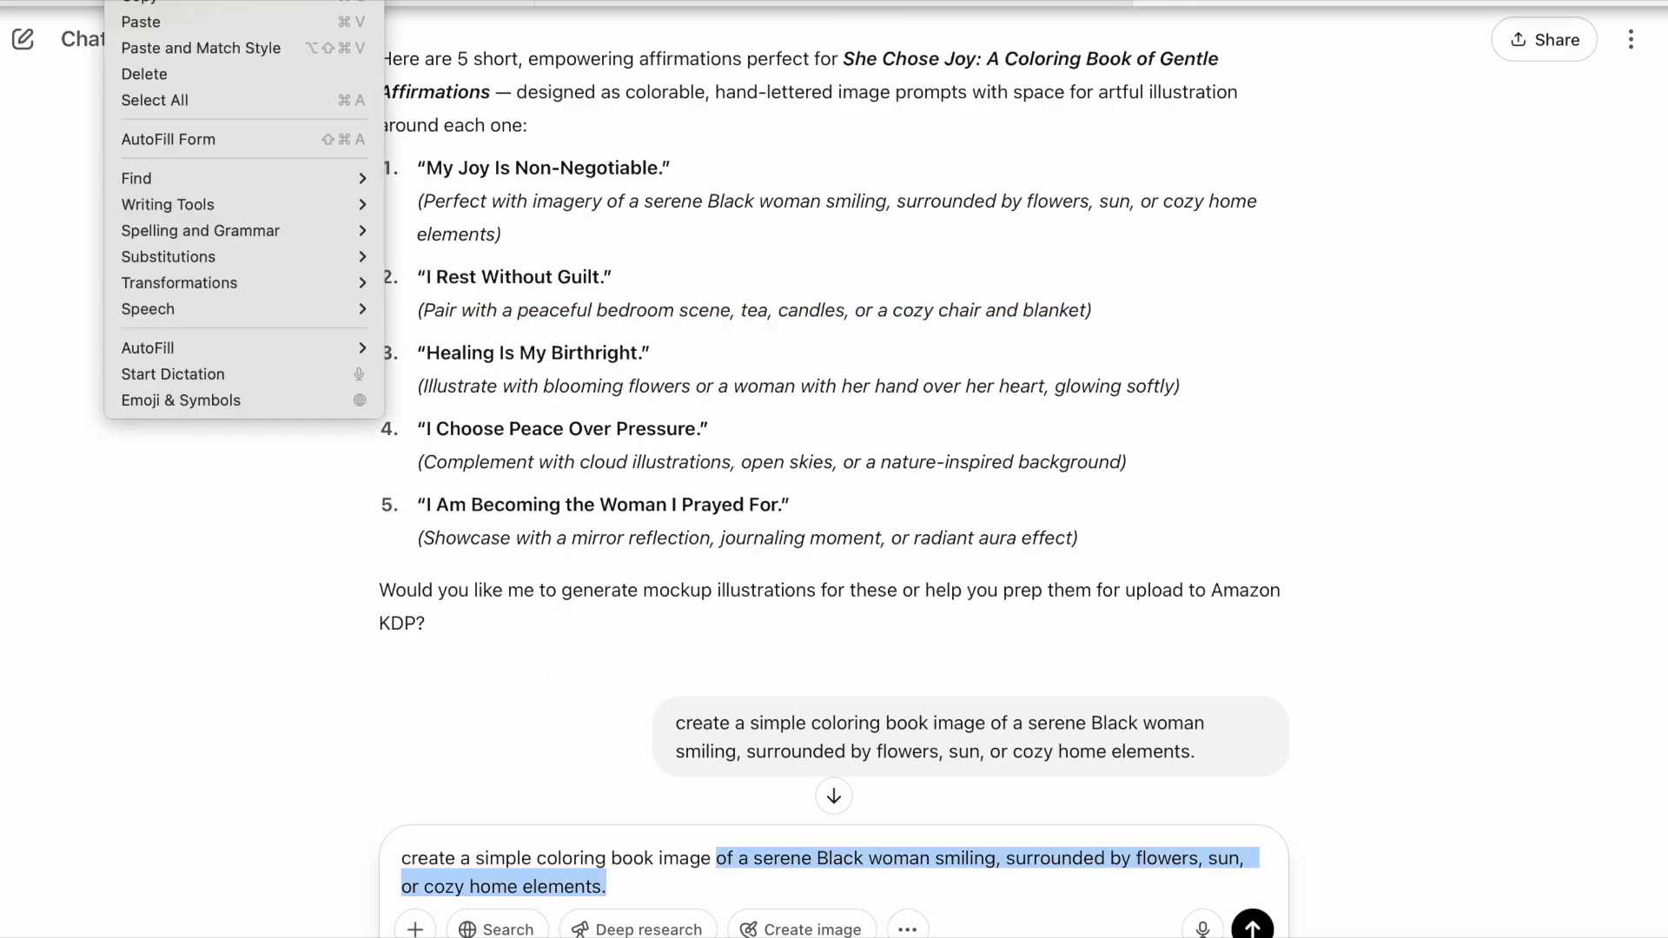
pyautogui.click(171, 21)
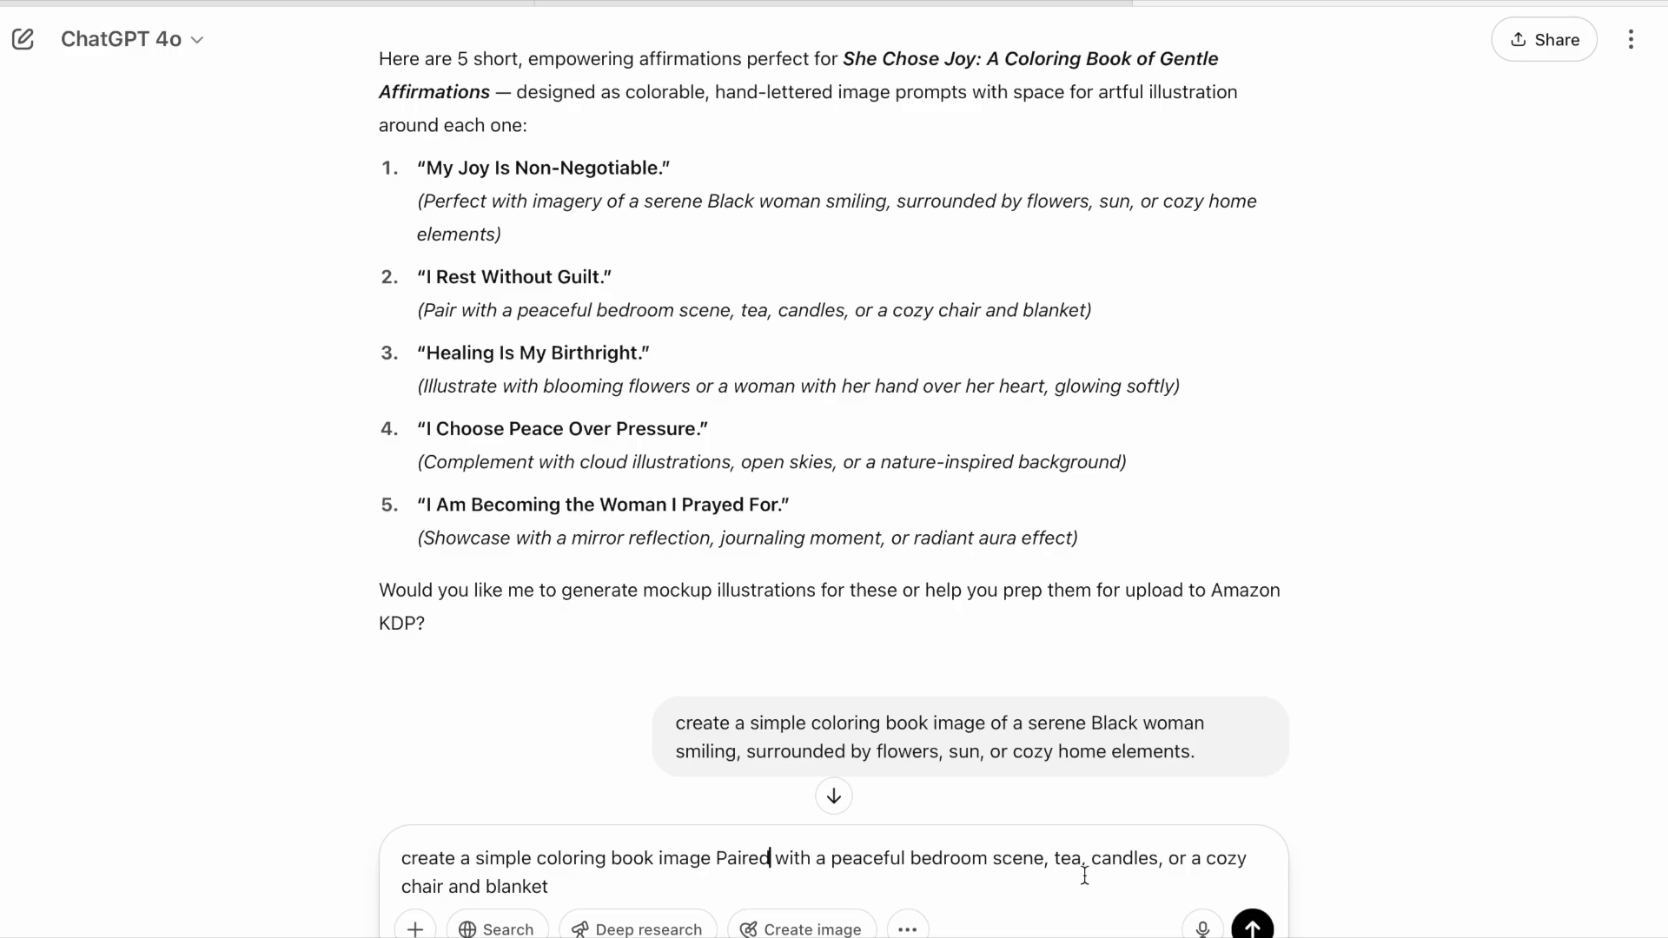
pyautogui.press('Return')
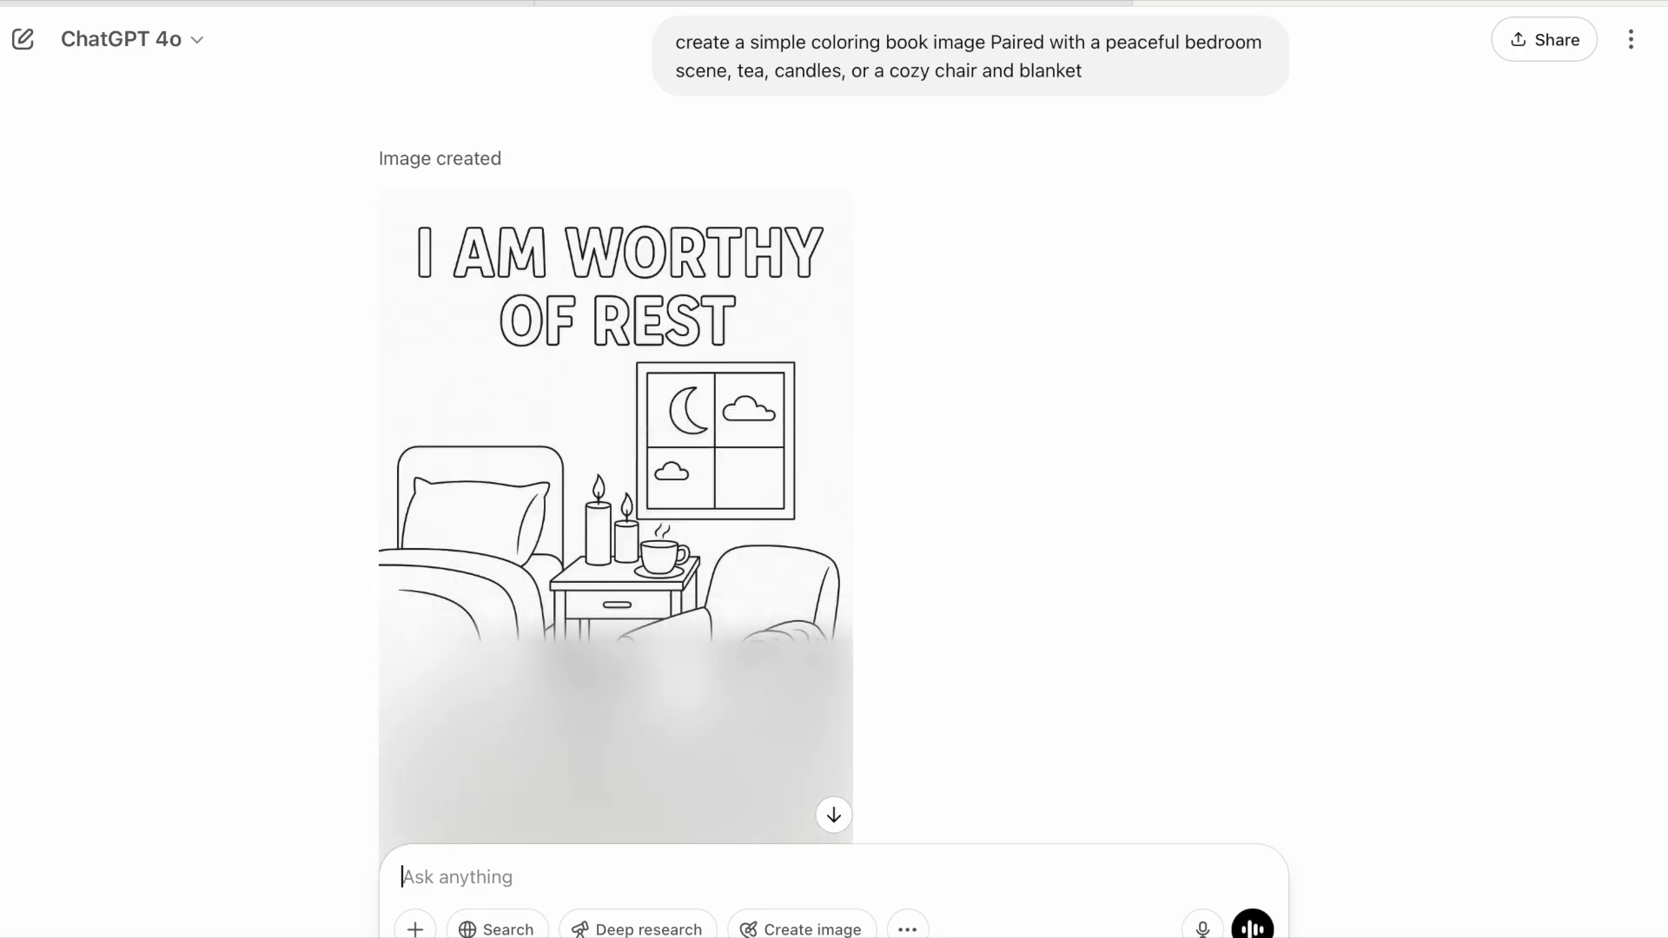
# - View the generated bedroom coloring page enlarged, then return to the conversation
pyautogui.scroll(-2, 513, 504)
pyautogui.click(515, 504)
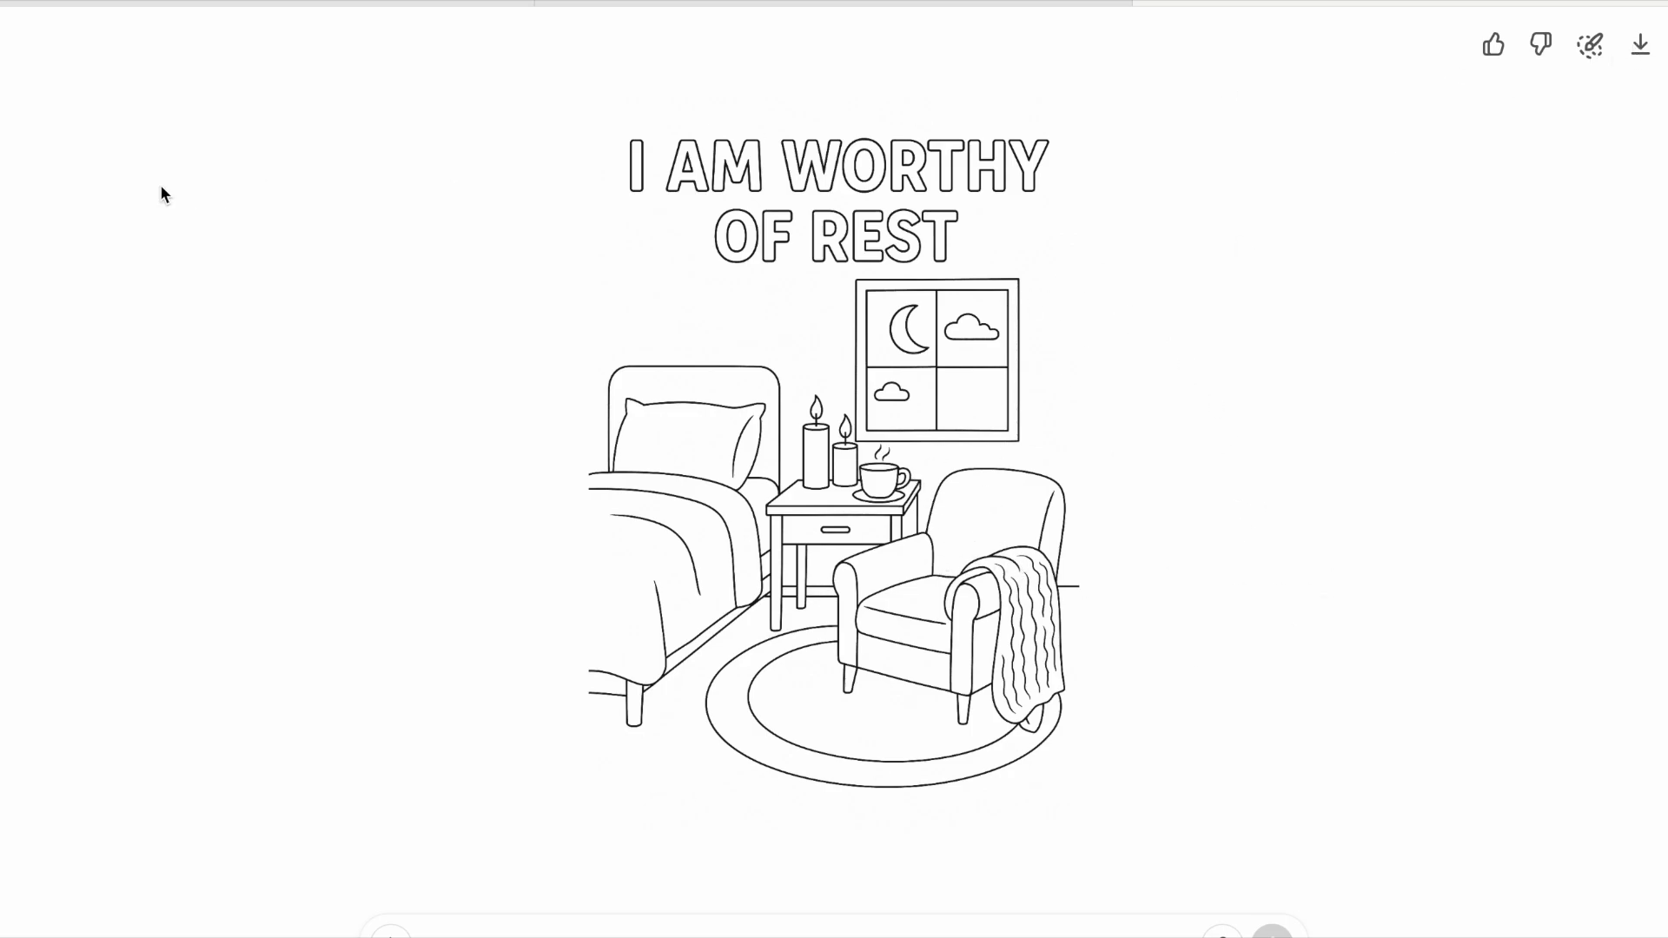
pyautogui.press('Escape')
pyautogui.scroll(-1, 534, 735)
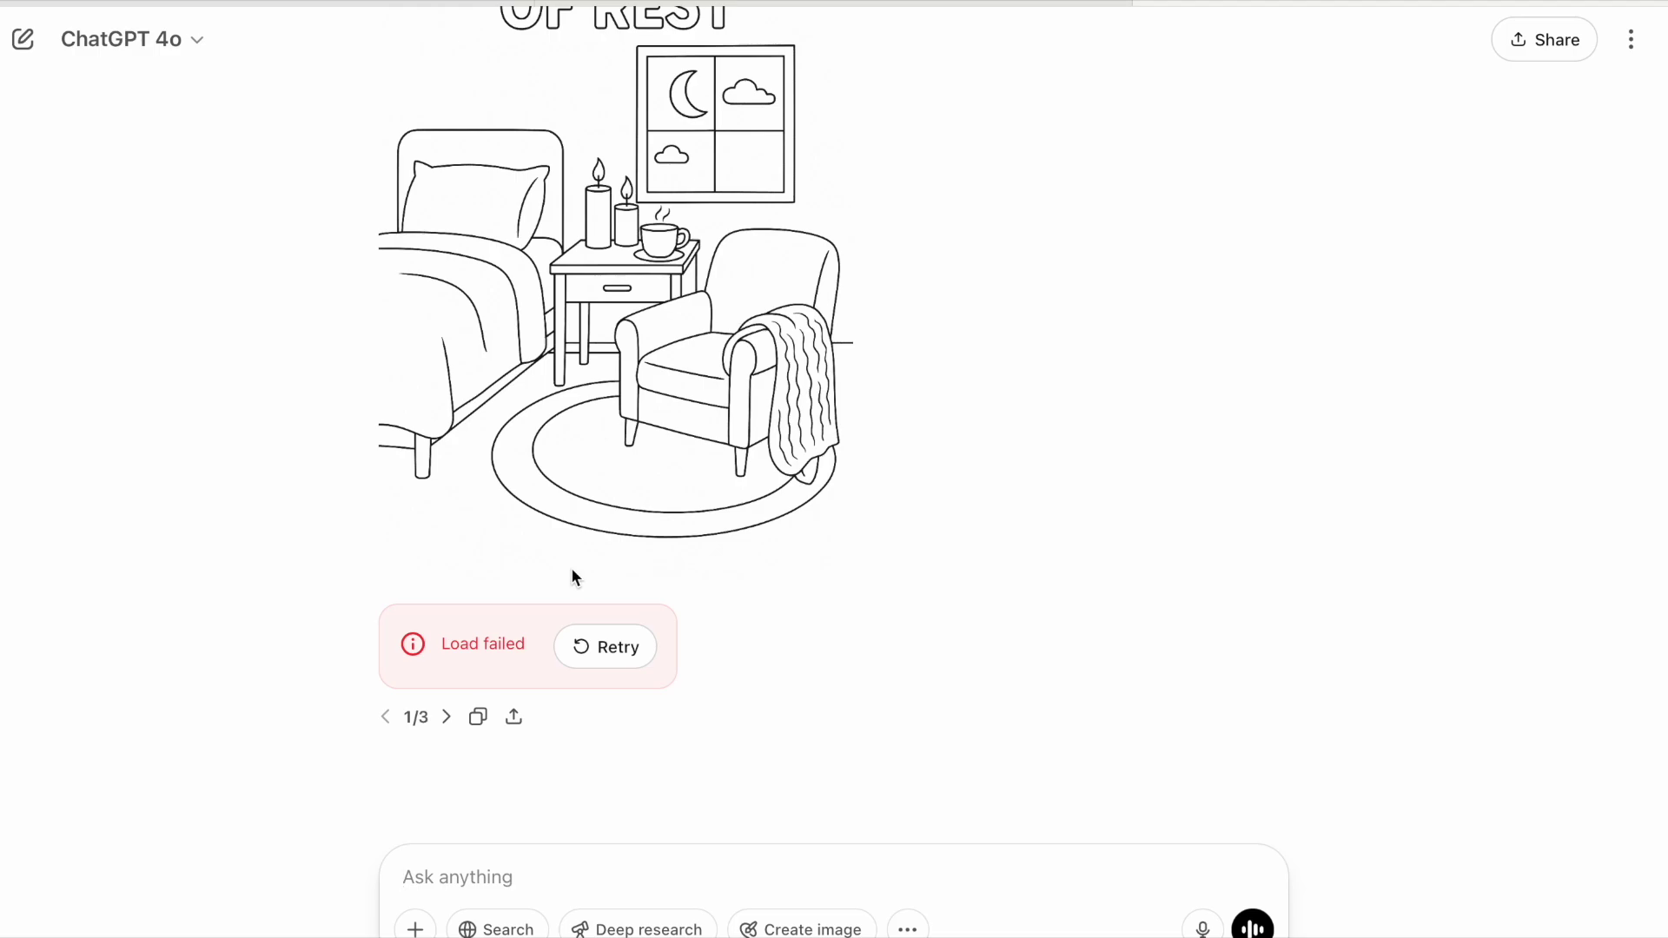
# - Ask for a book cover for this coloring book using fun bright colors and view the generated cover enlarged
pyautogui.write('ca')
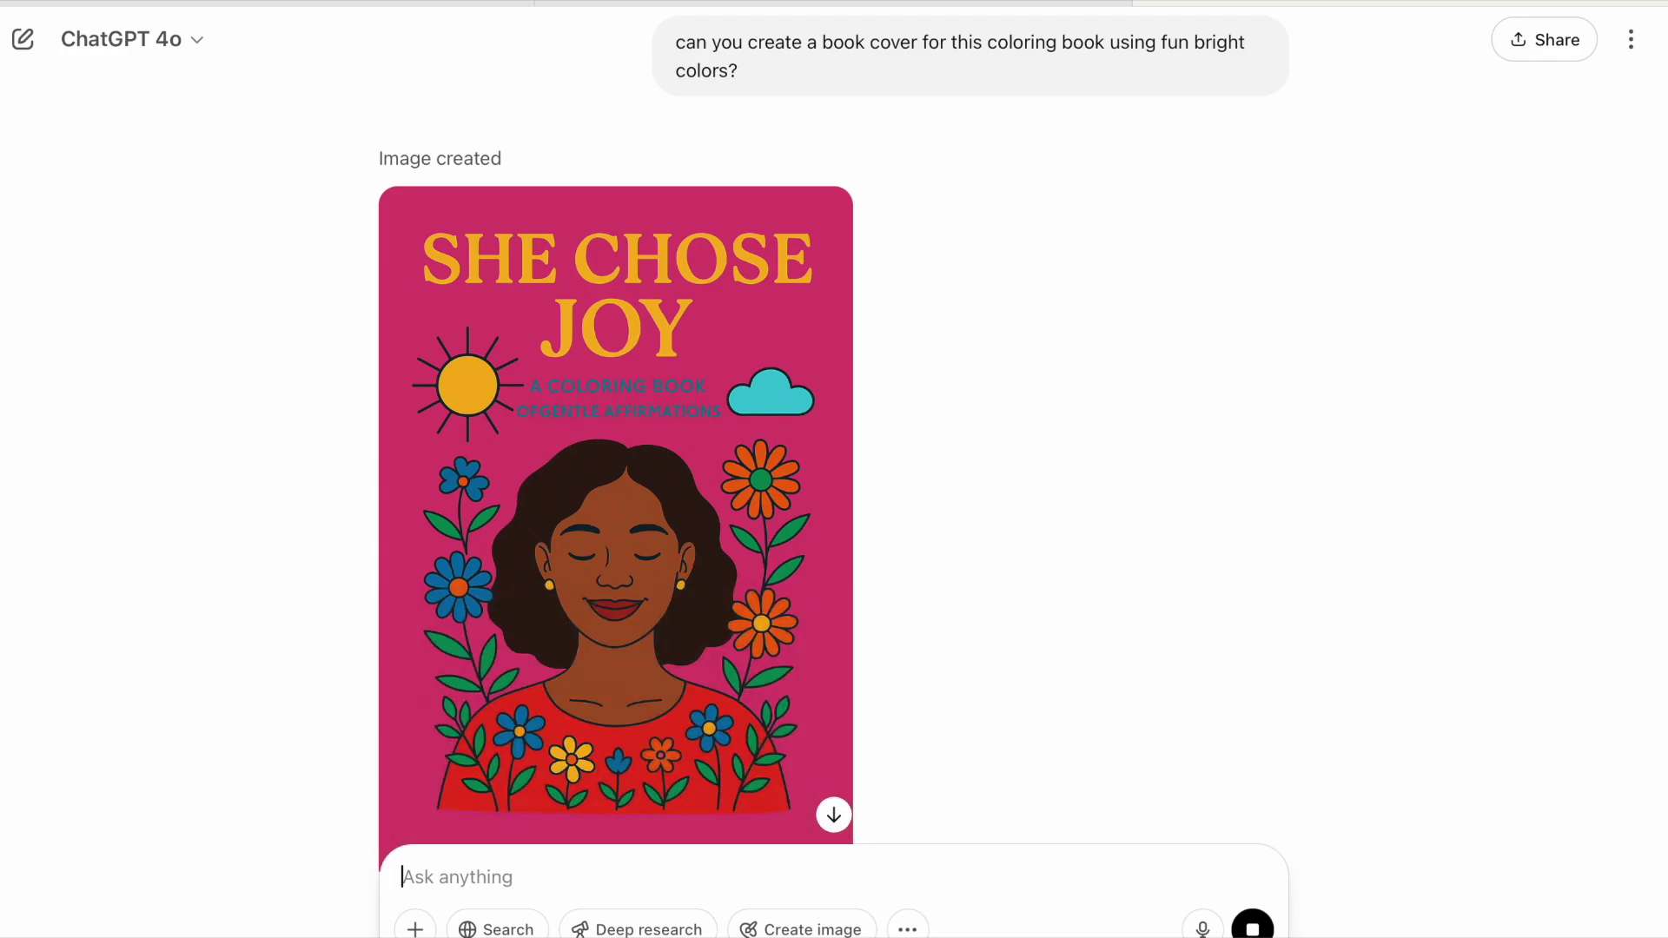
pyautogui.click(826, 439)
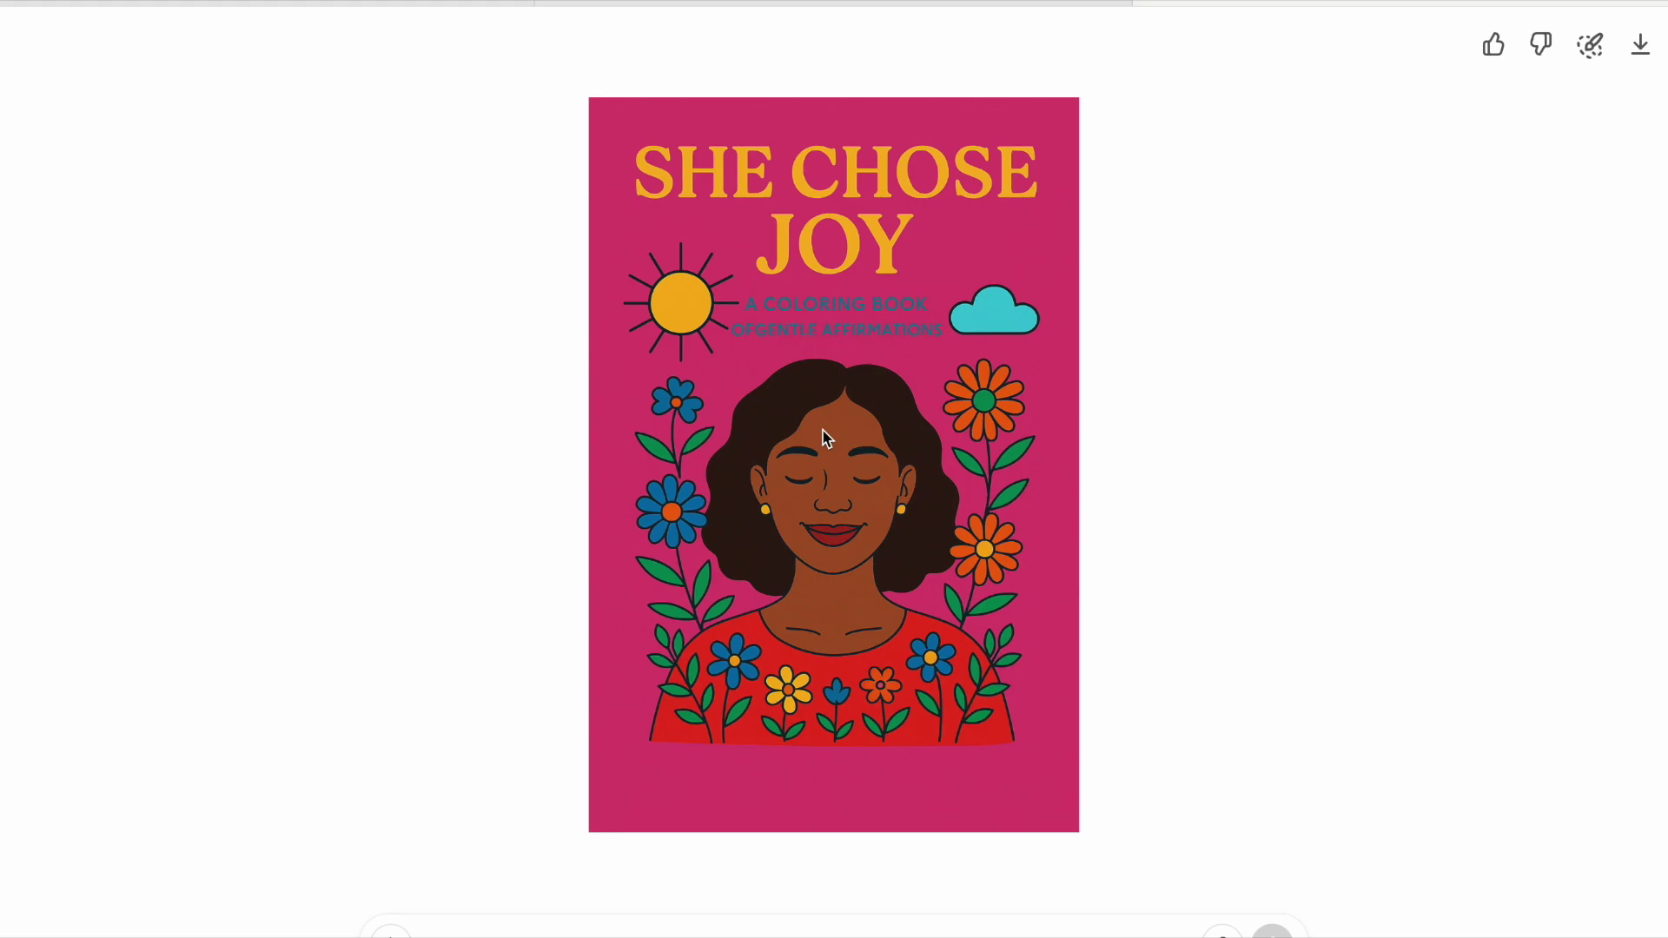
pyautogui.click(22, 44)
# - Review the request for an Amazon-style cover prompt, the suggested prompt text and the cover image generated from it
pyautogui.scroll(10, 1175, 208)
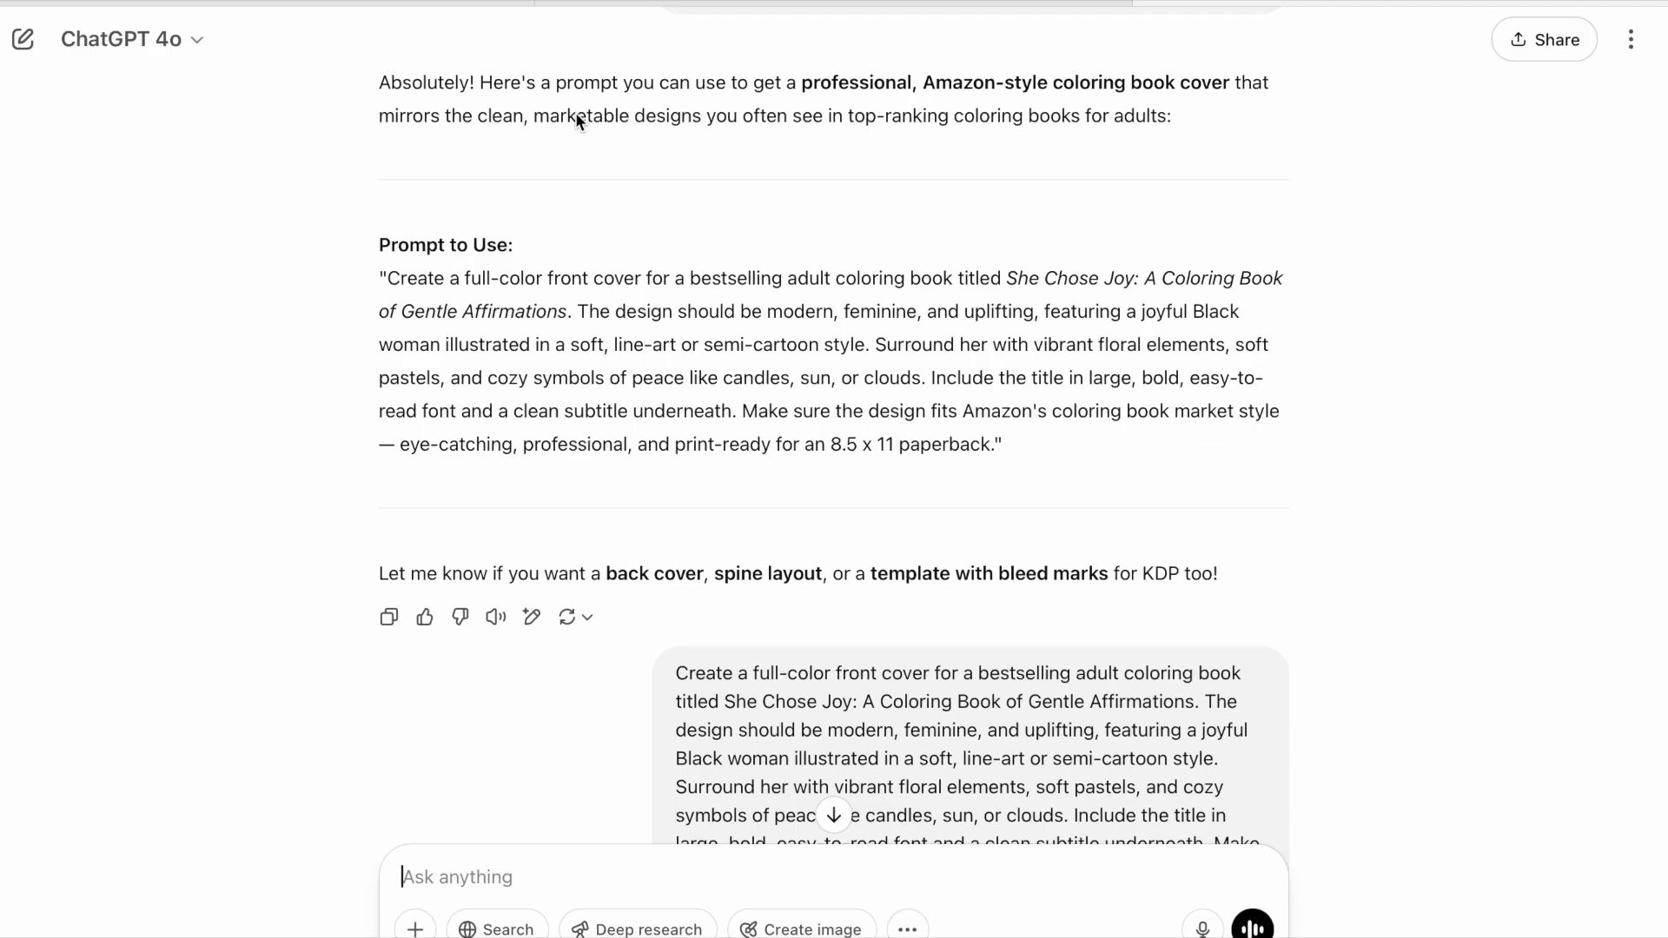
pyautogui.scroll(2, 575, 112)
pyautogui.moveTo(675, 40); pyautogui.dragTo(1123, 87)
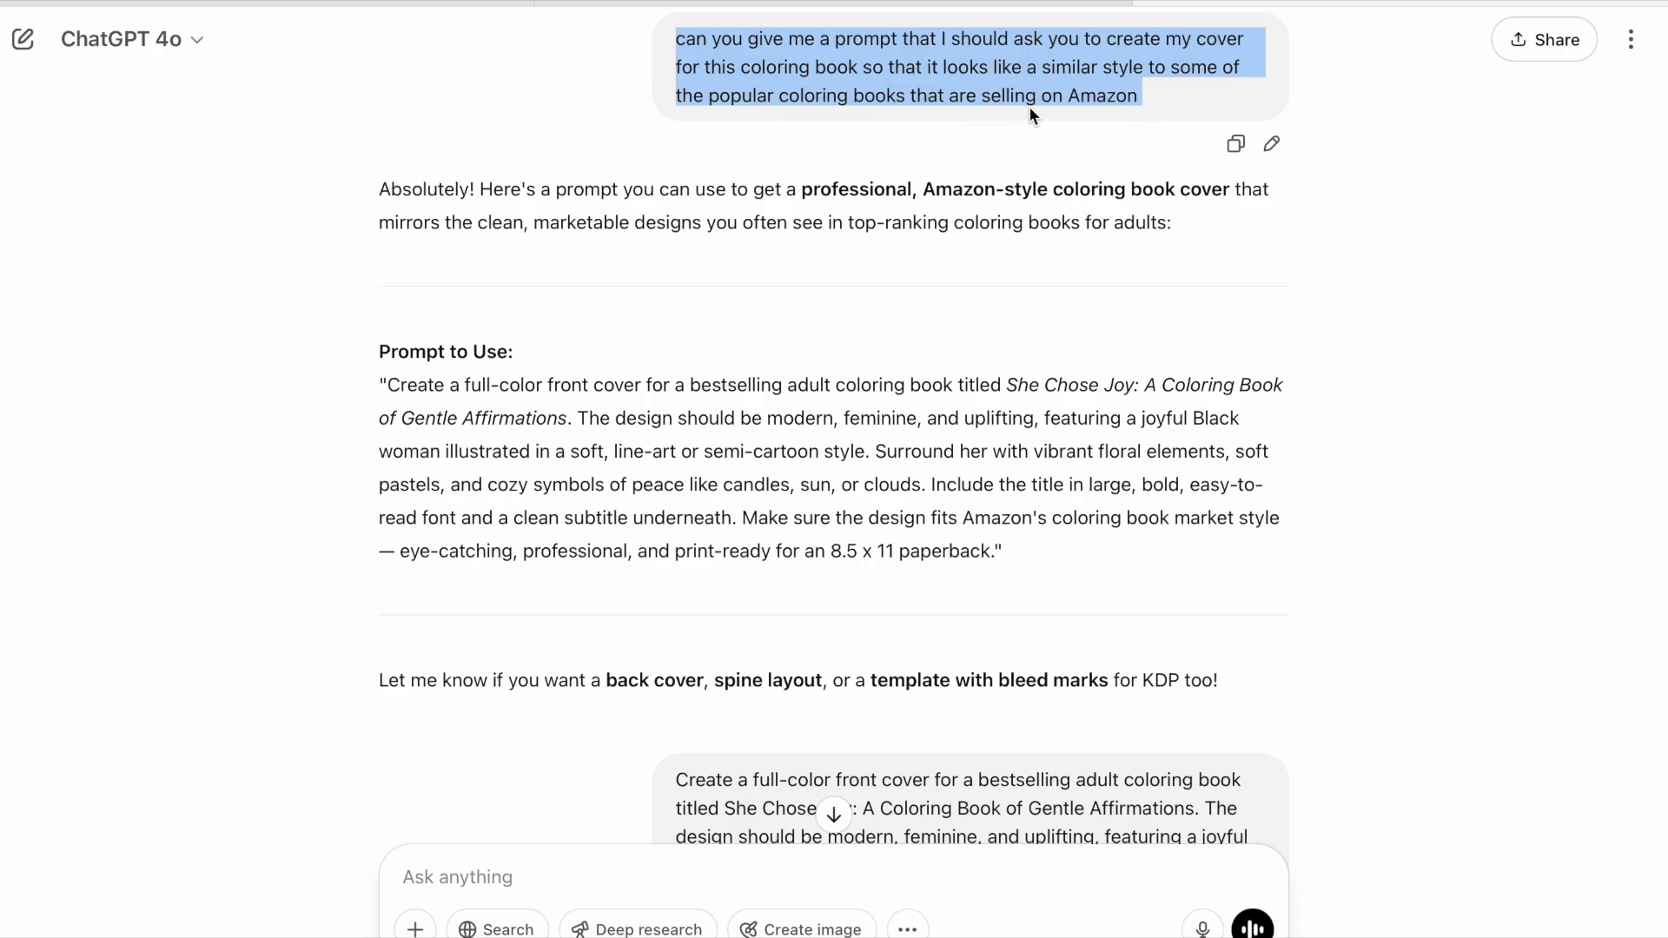
pyautogui.scroll(-3, 1029, 106)
pyautogui.moveTo(995, 405); pyautogui.dragTo(397, 243)
pyautogui.scroll(-5, 466, 245)
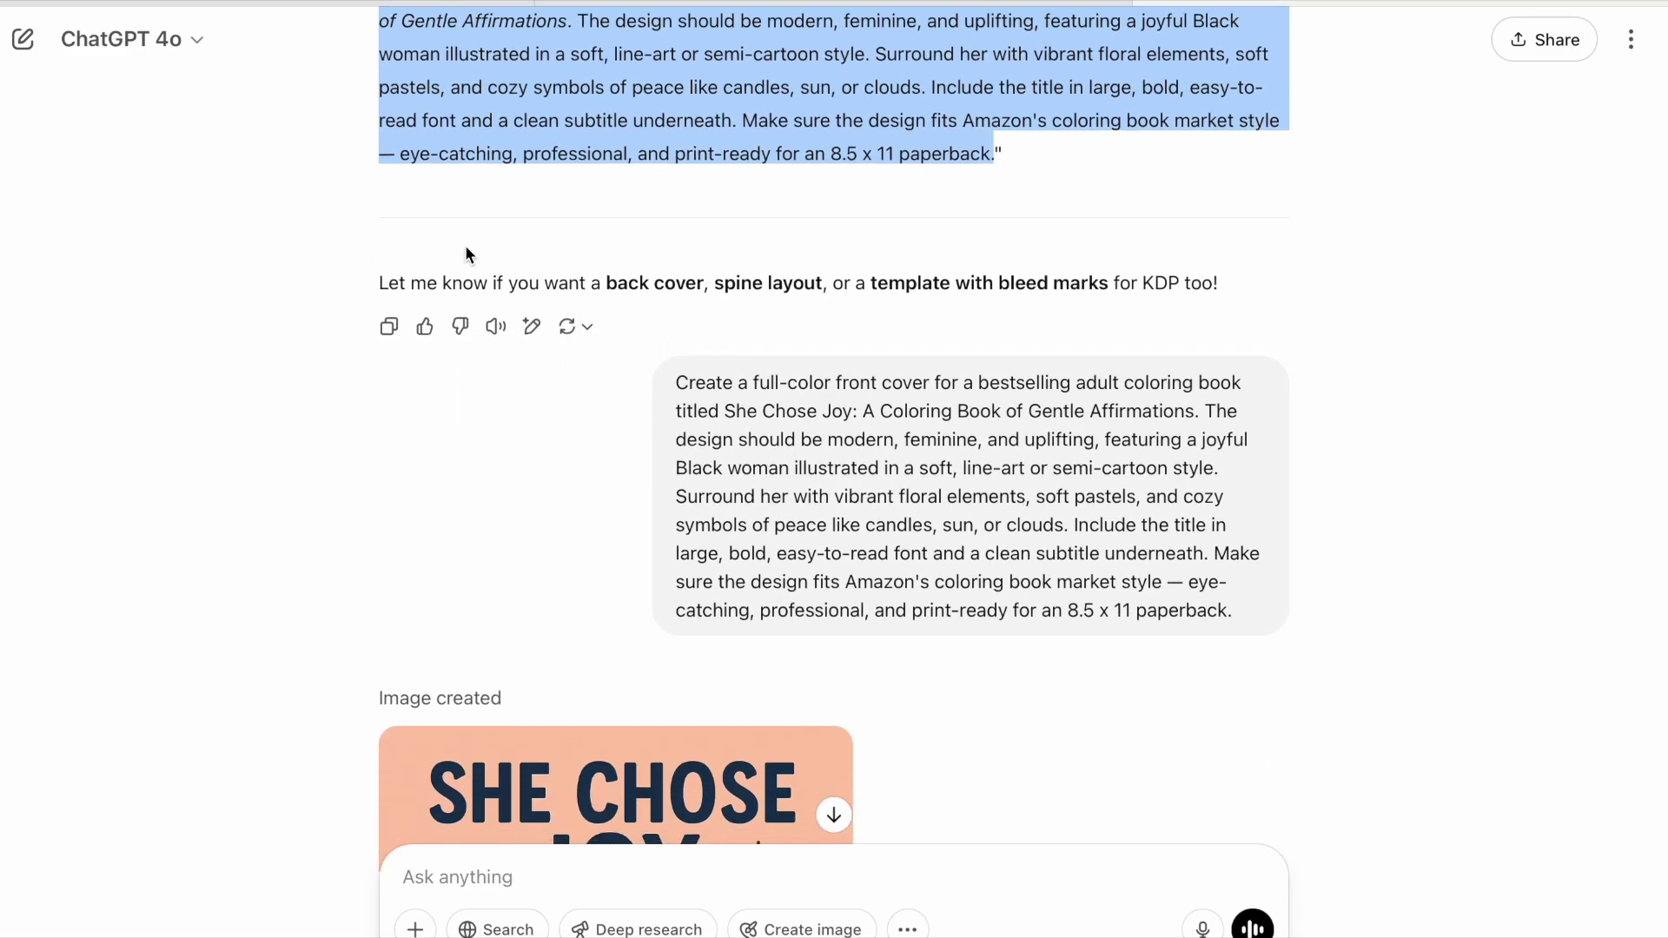
pyautogui.scroll(-4, 893, 430)
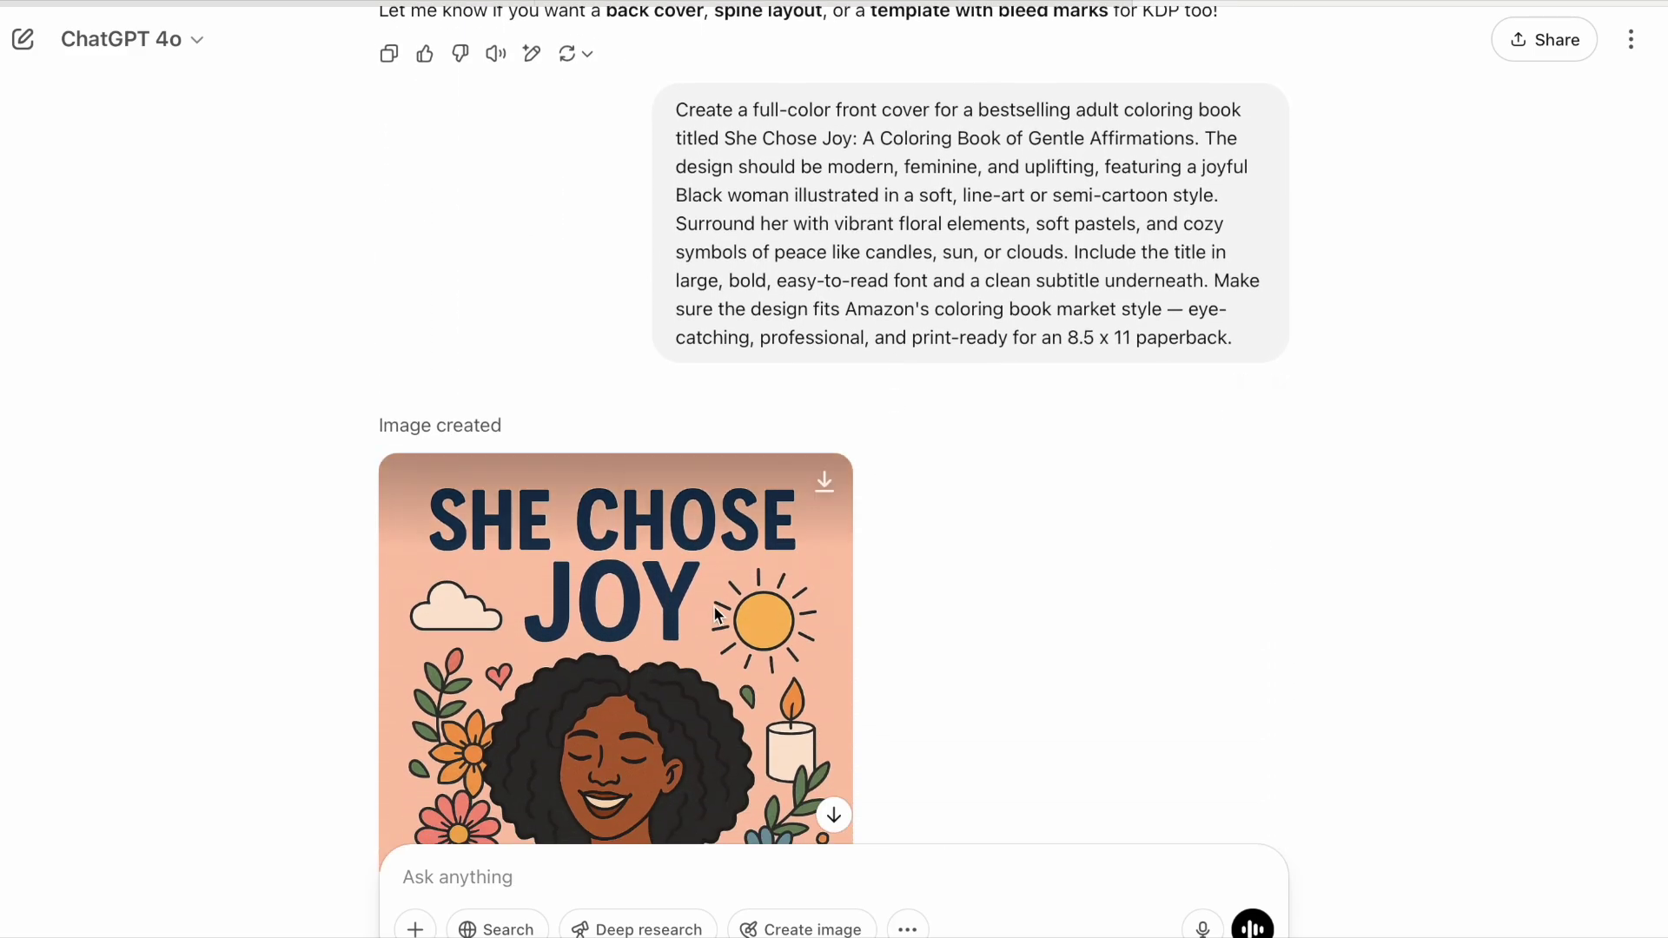
pyautogui.click(718, 606)
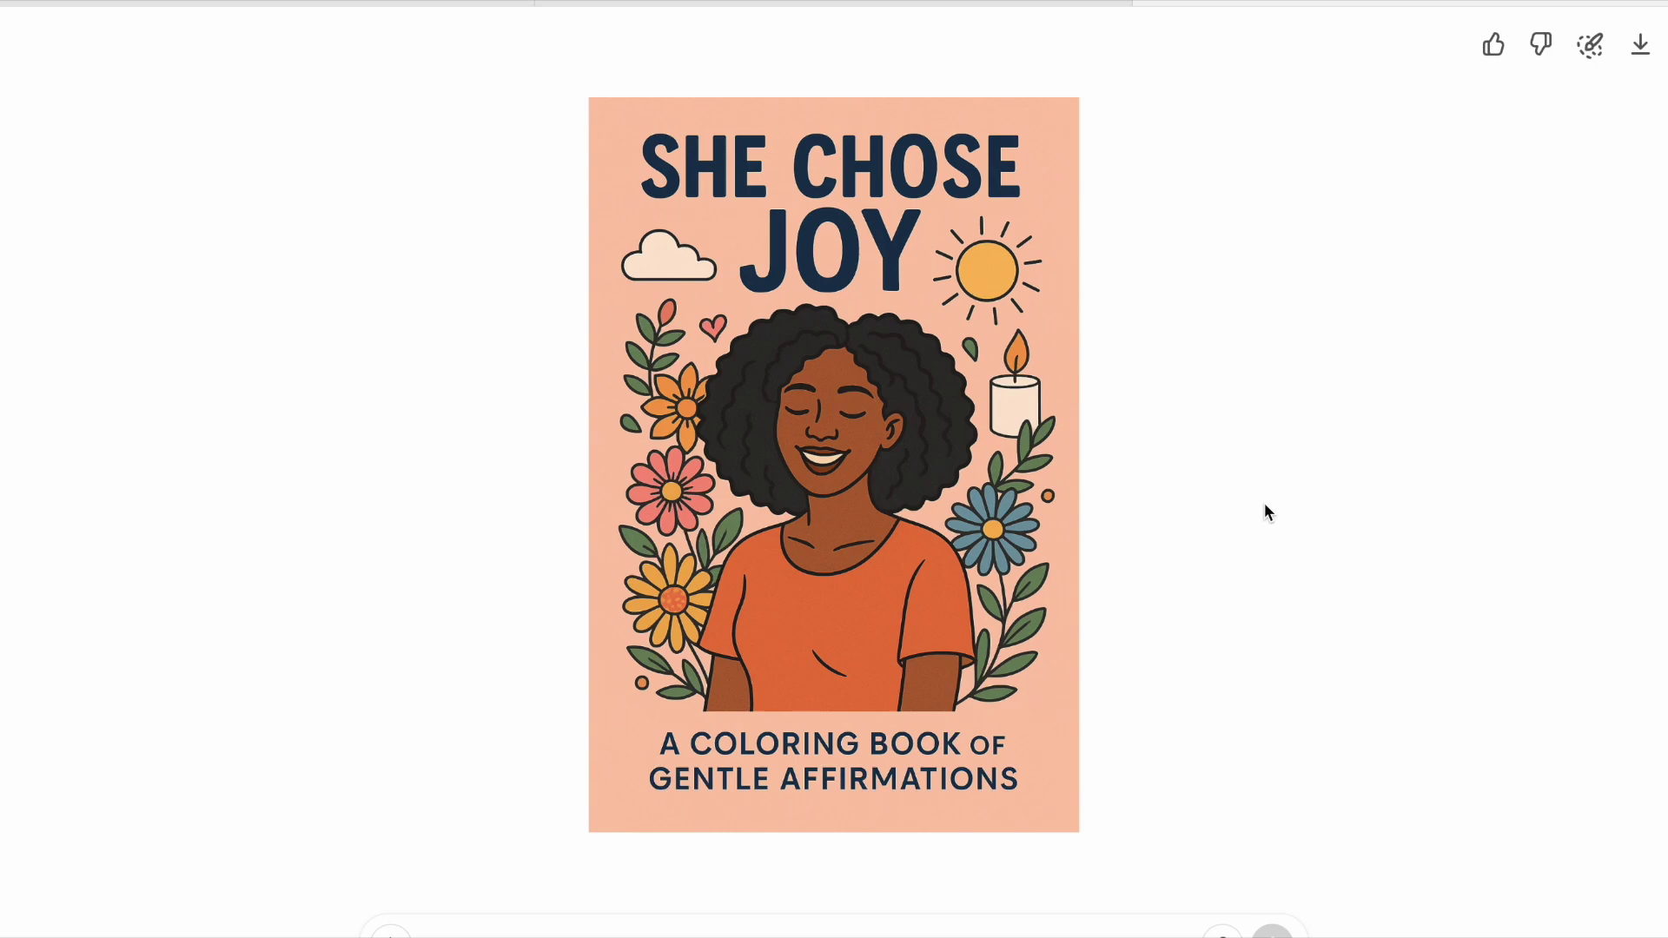
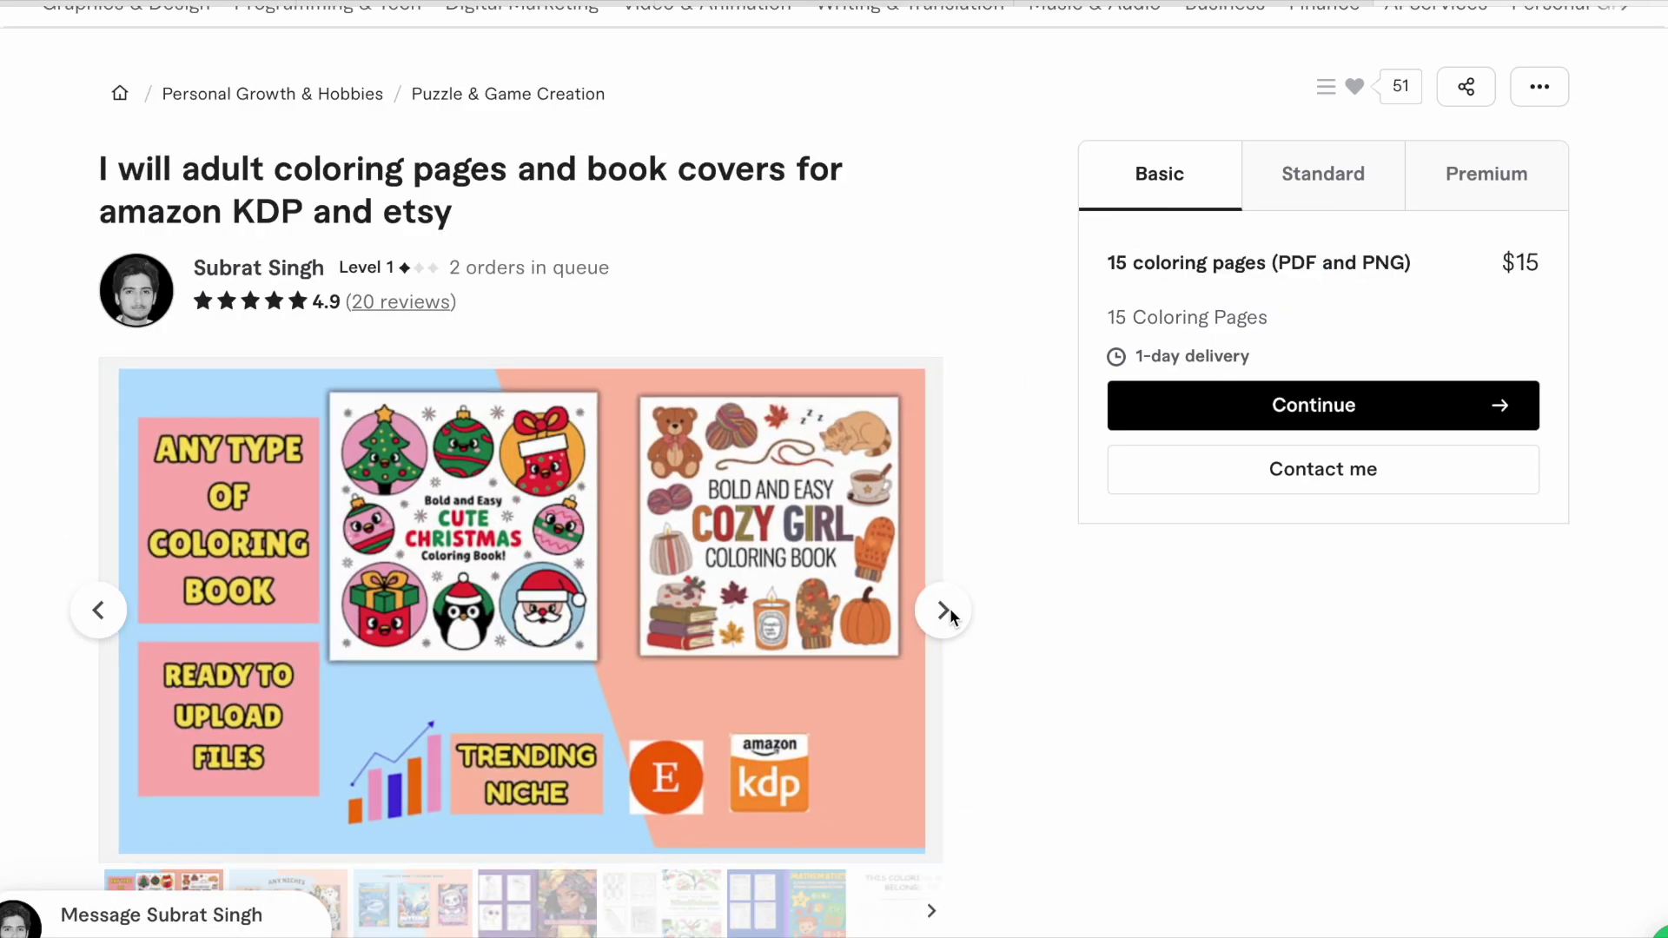
# - Browse the sample images and Basic package offer of the freelance gig for adult coloring pages and book covers
pyautogui.click(952, 614)
pyautogui.click(951, 614)
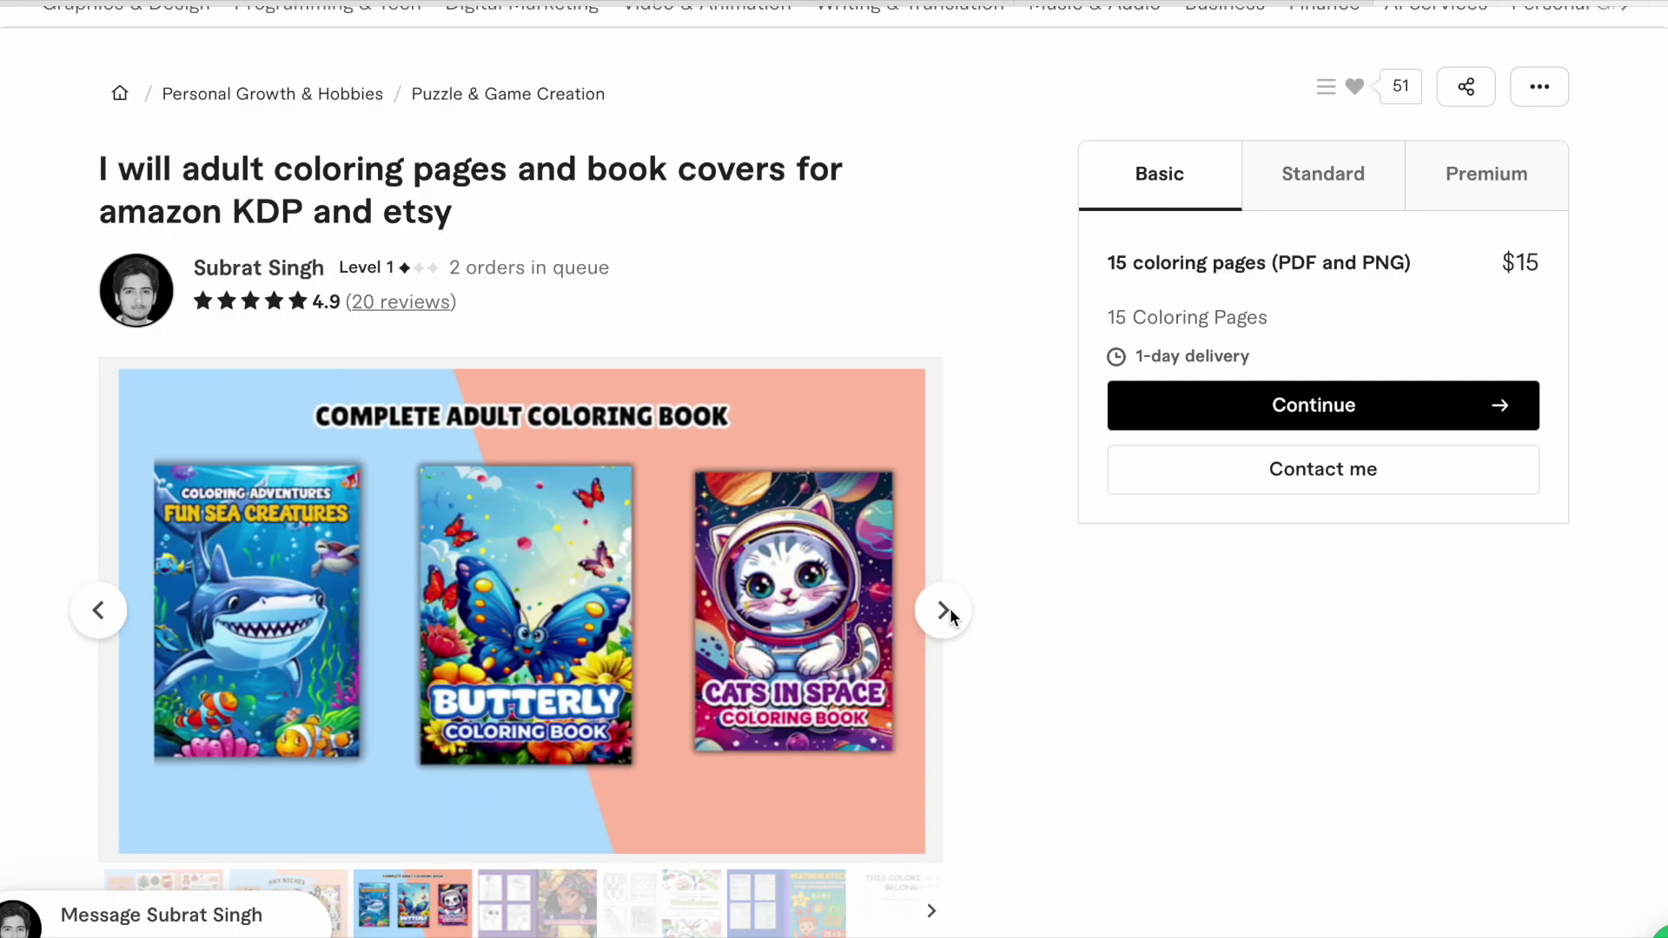
pyautogui.click(952, 614)
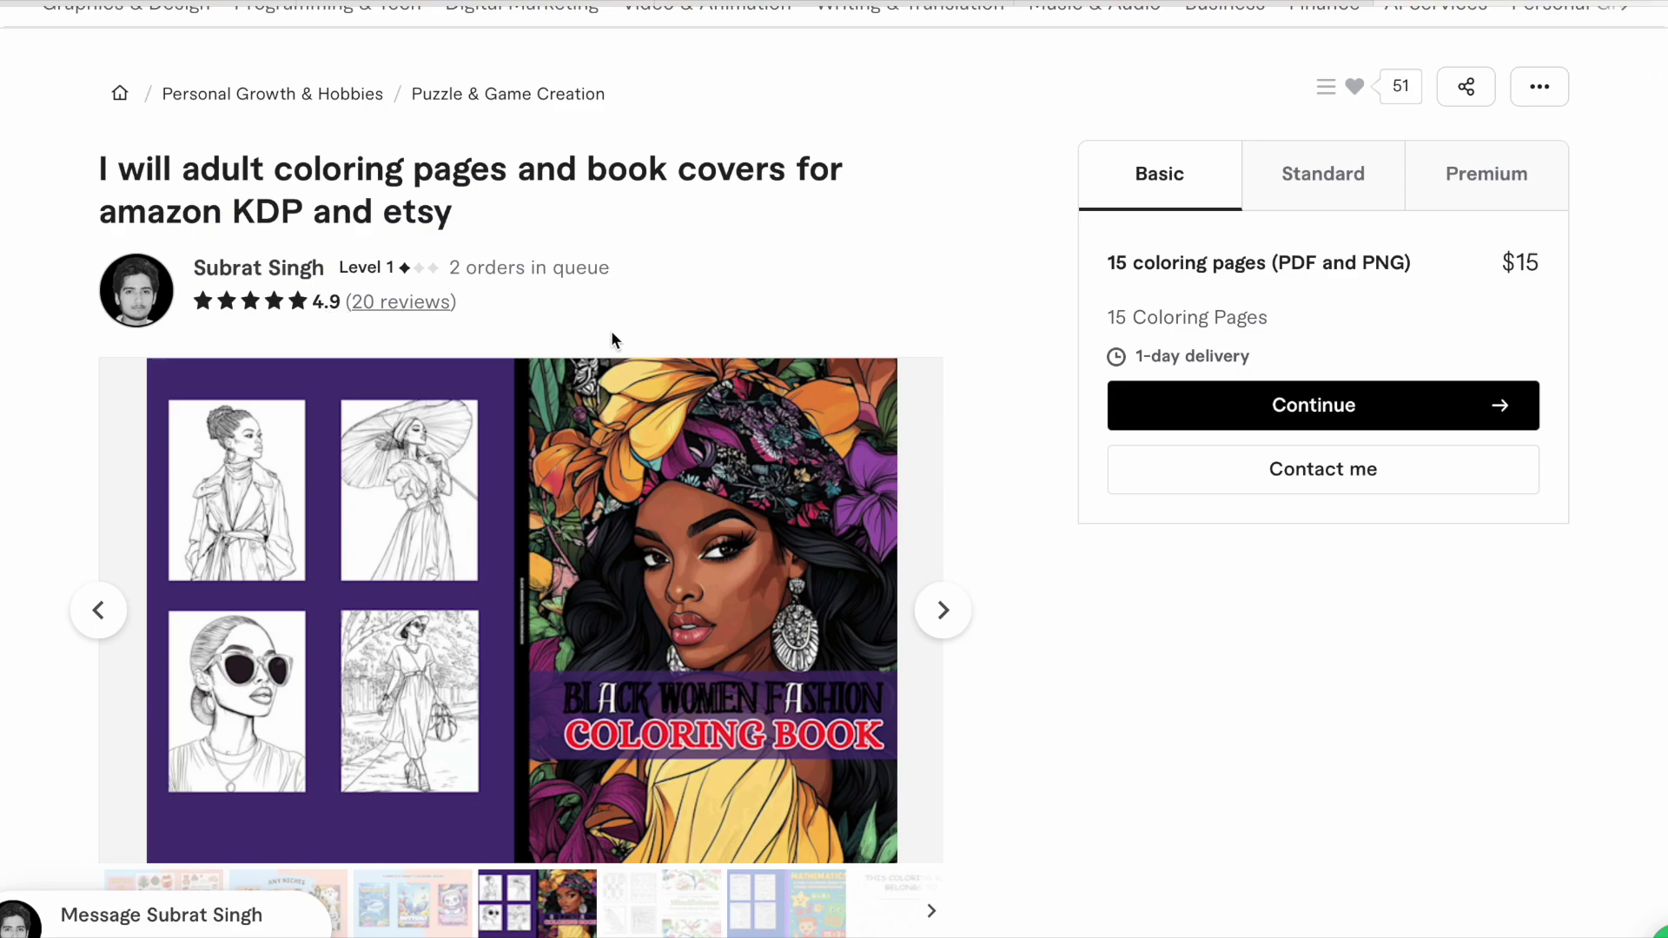
pyautogui.moveTo(1105, 263); pyautogui.dragTo(1375, 269)
pyautogui.moveTo(1543, 263); pyautogui.dragTo(1501, 262)
pyautogui.scroll(-1, 964, 563)
pyautogui.click(950, 556)
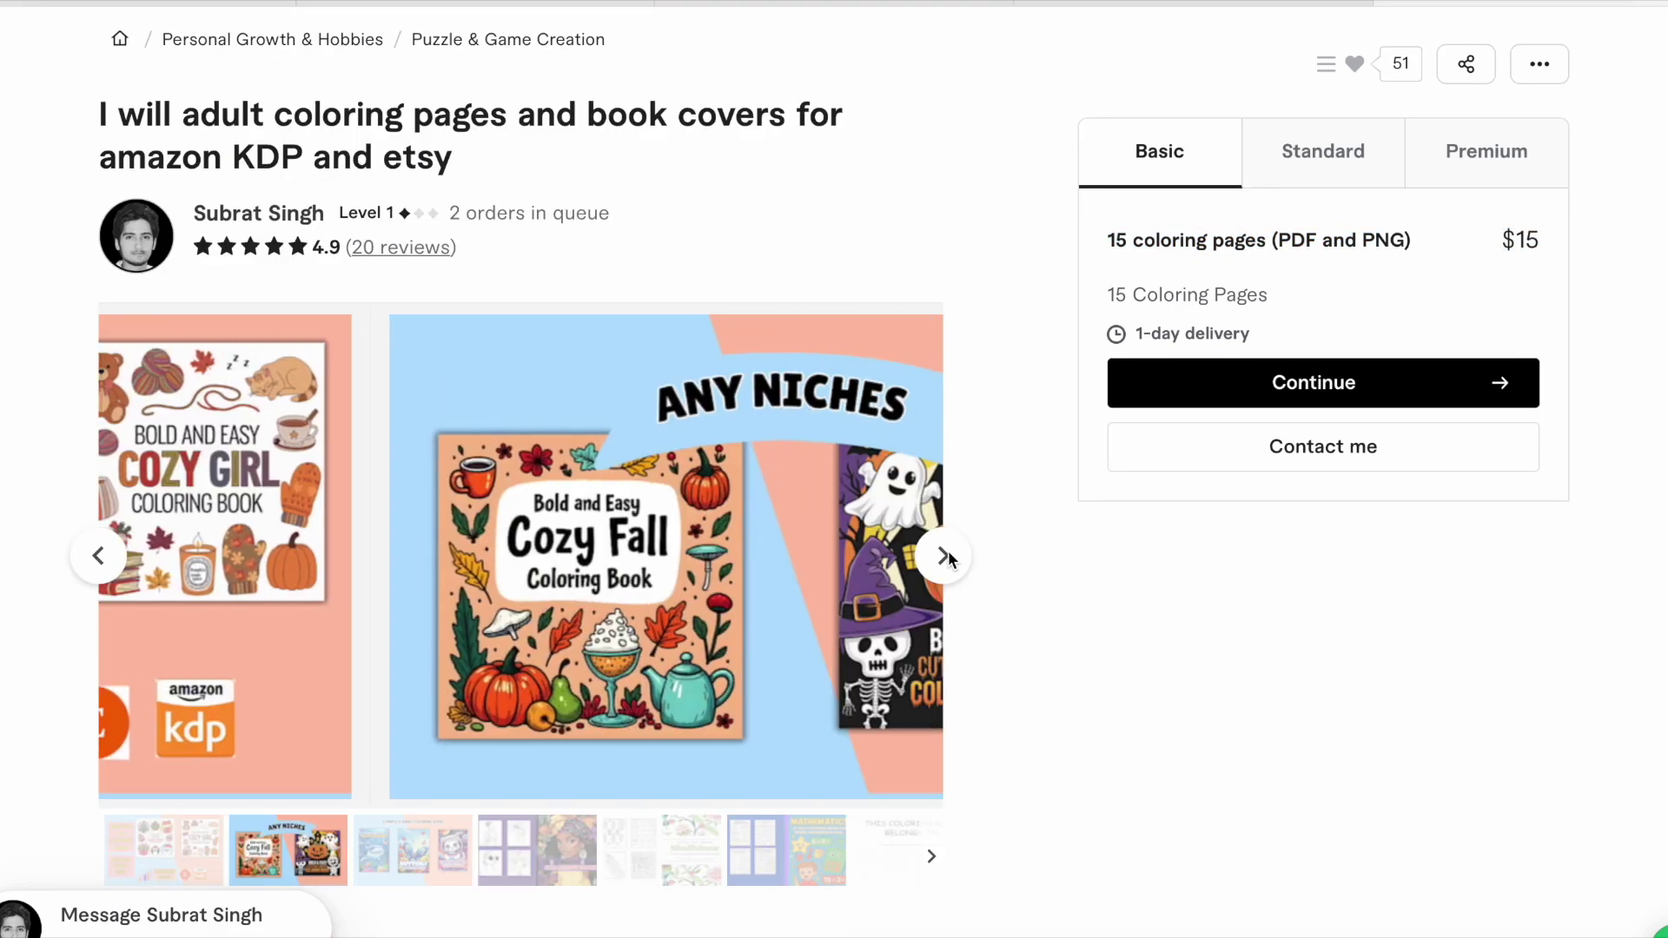
pyautogui.click(952, 556)
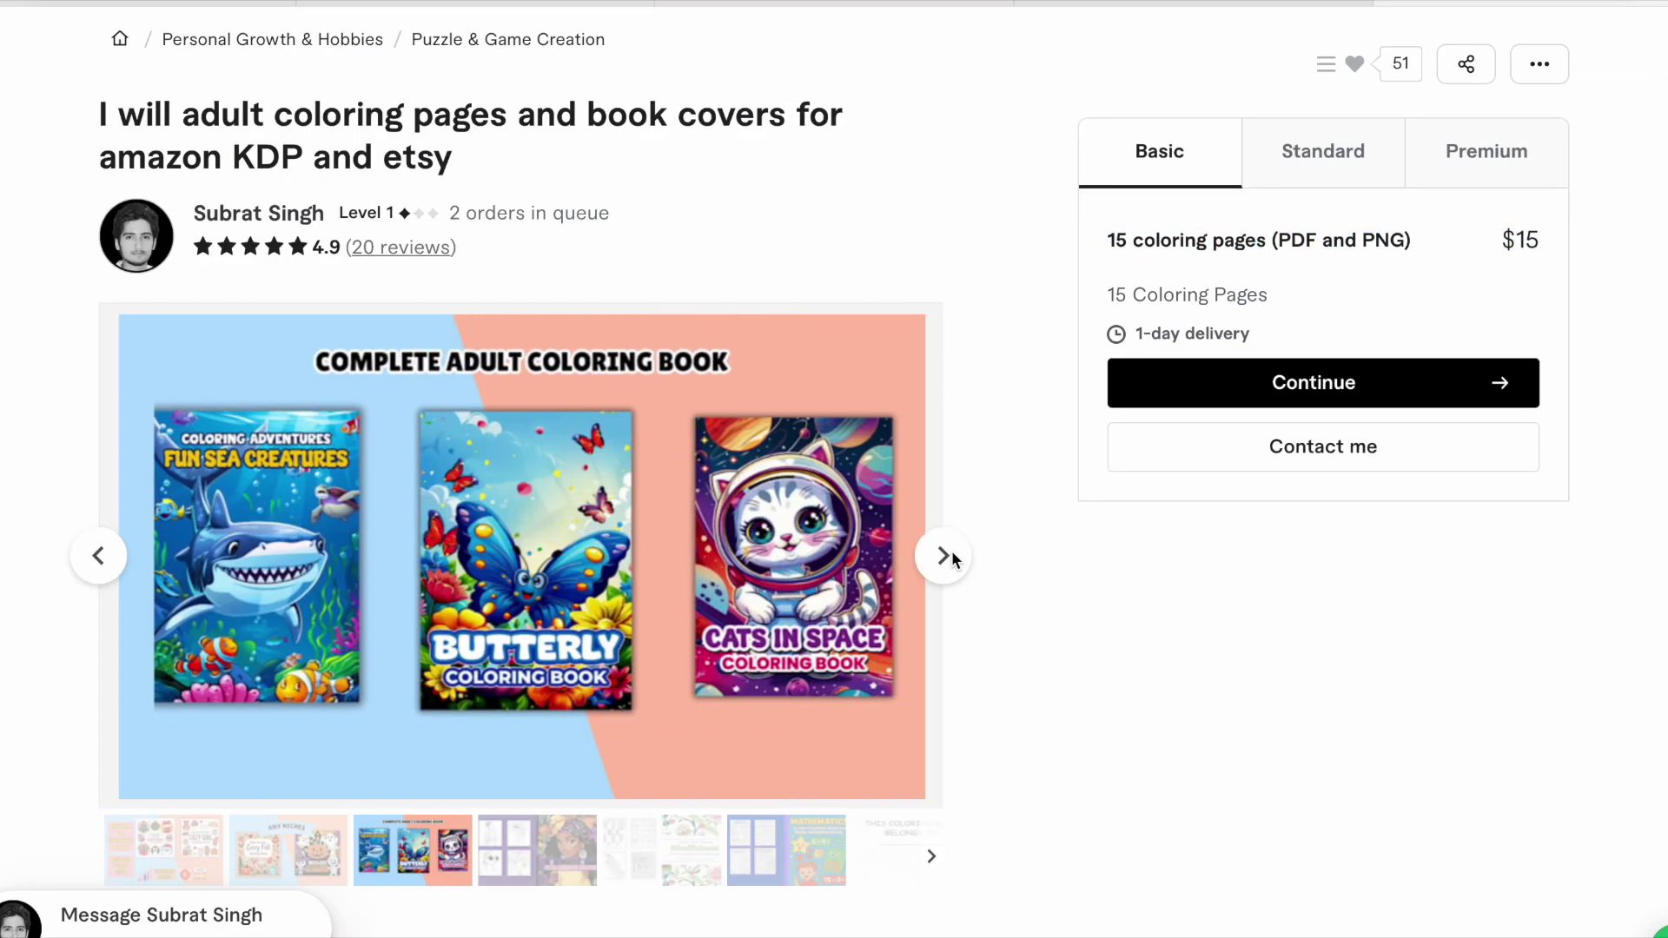
pyautogui.click(950, 555)
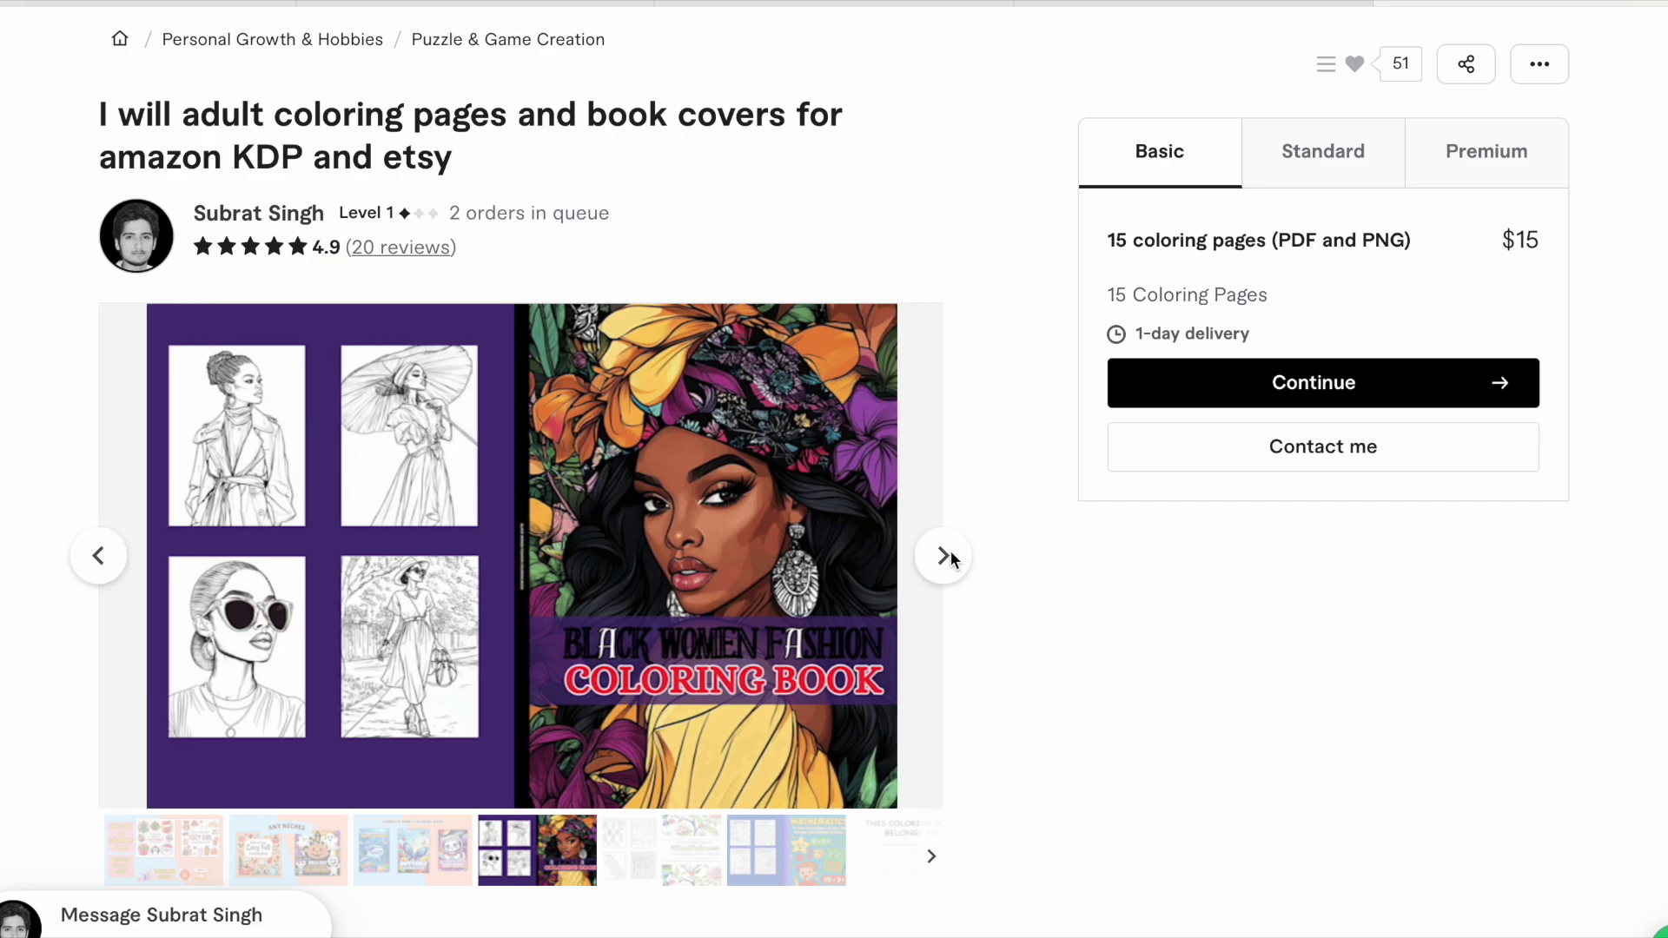
pyautogui.scroll(-1, 950, 556)
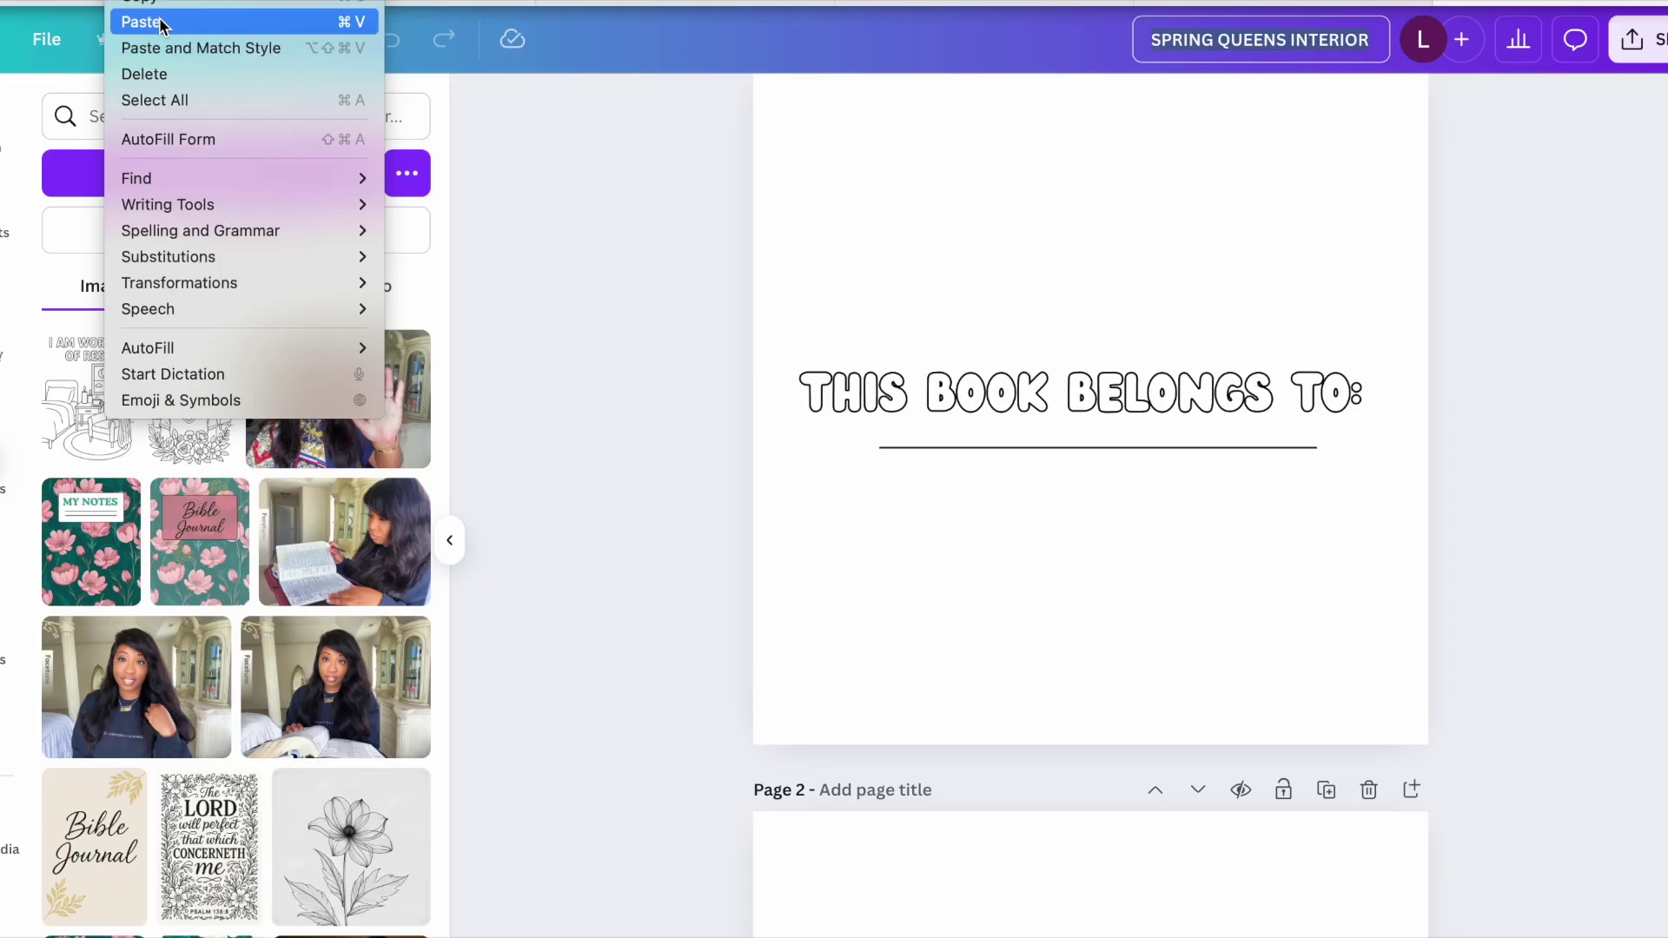
# - In the Canva book interior design, set the design name to "She Chose Joy: A Coloring Book of Gentle Affirmations"
pyautogui.click(157, 21)
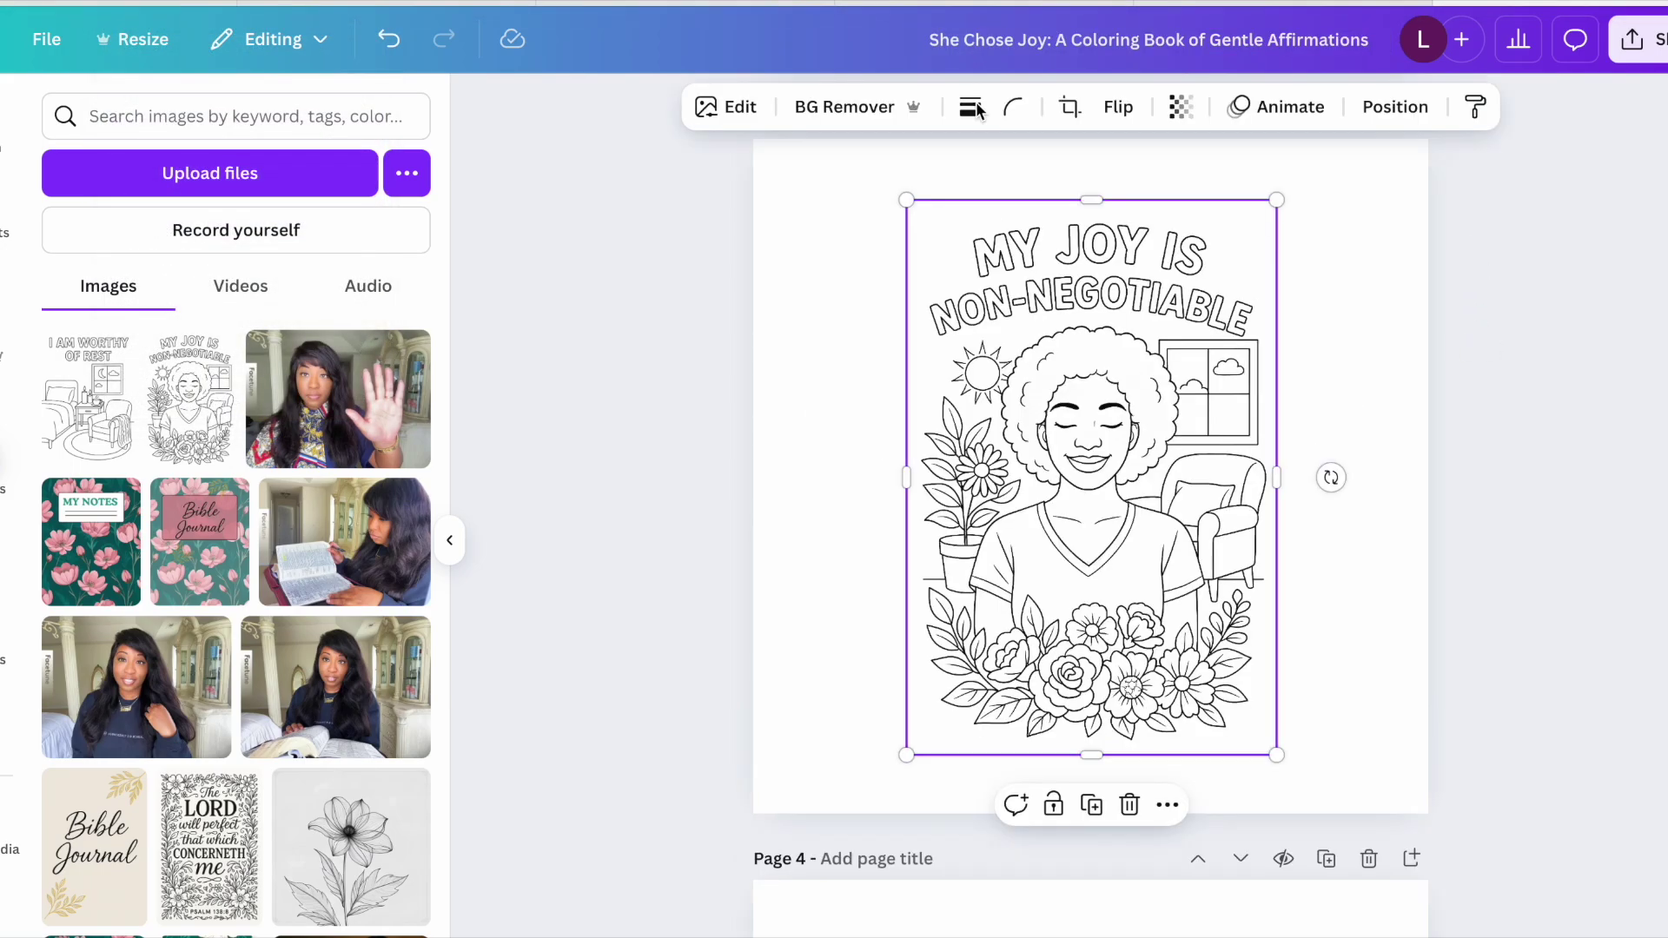
# - Add a solid border to the coloring page images, using border weight 2 on the "I Am Worthy of Rest" image on page 5
pyautogui.click(968, 106)
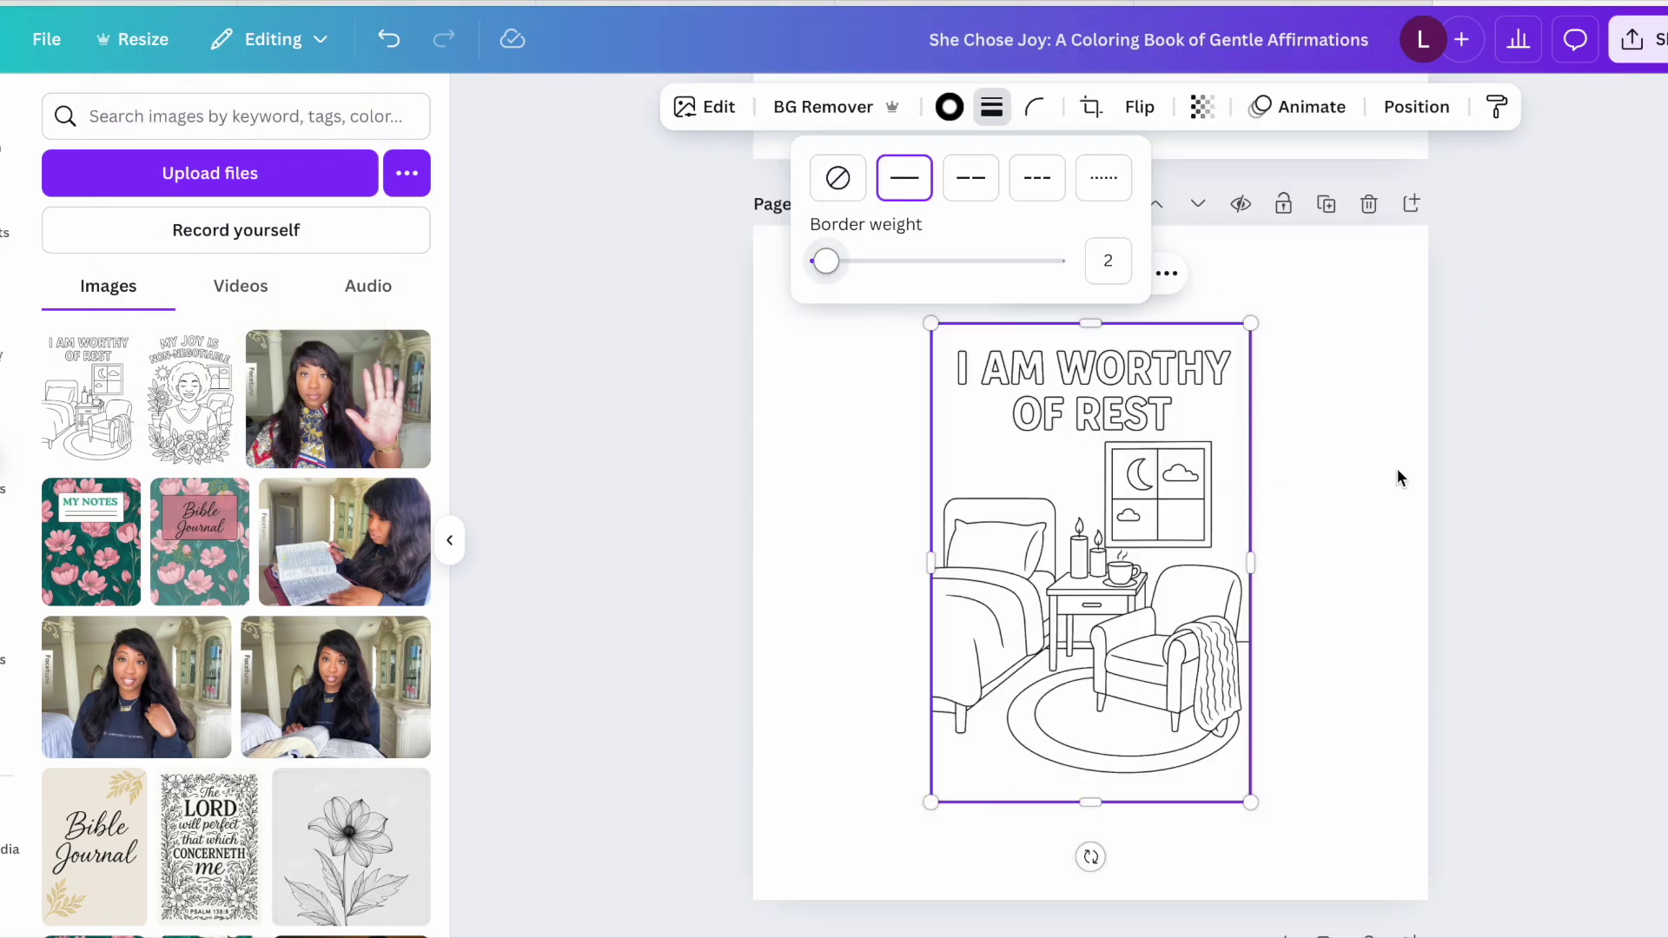
pyautogui.click(1494, 487)
pyautogui.scroll(4, 1493, 486)
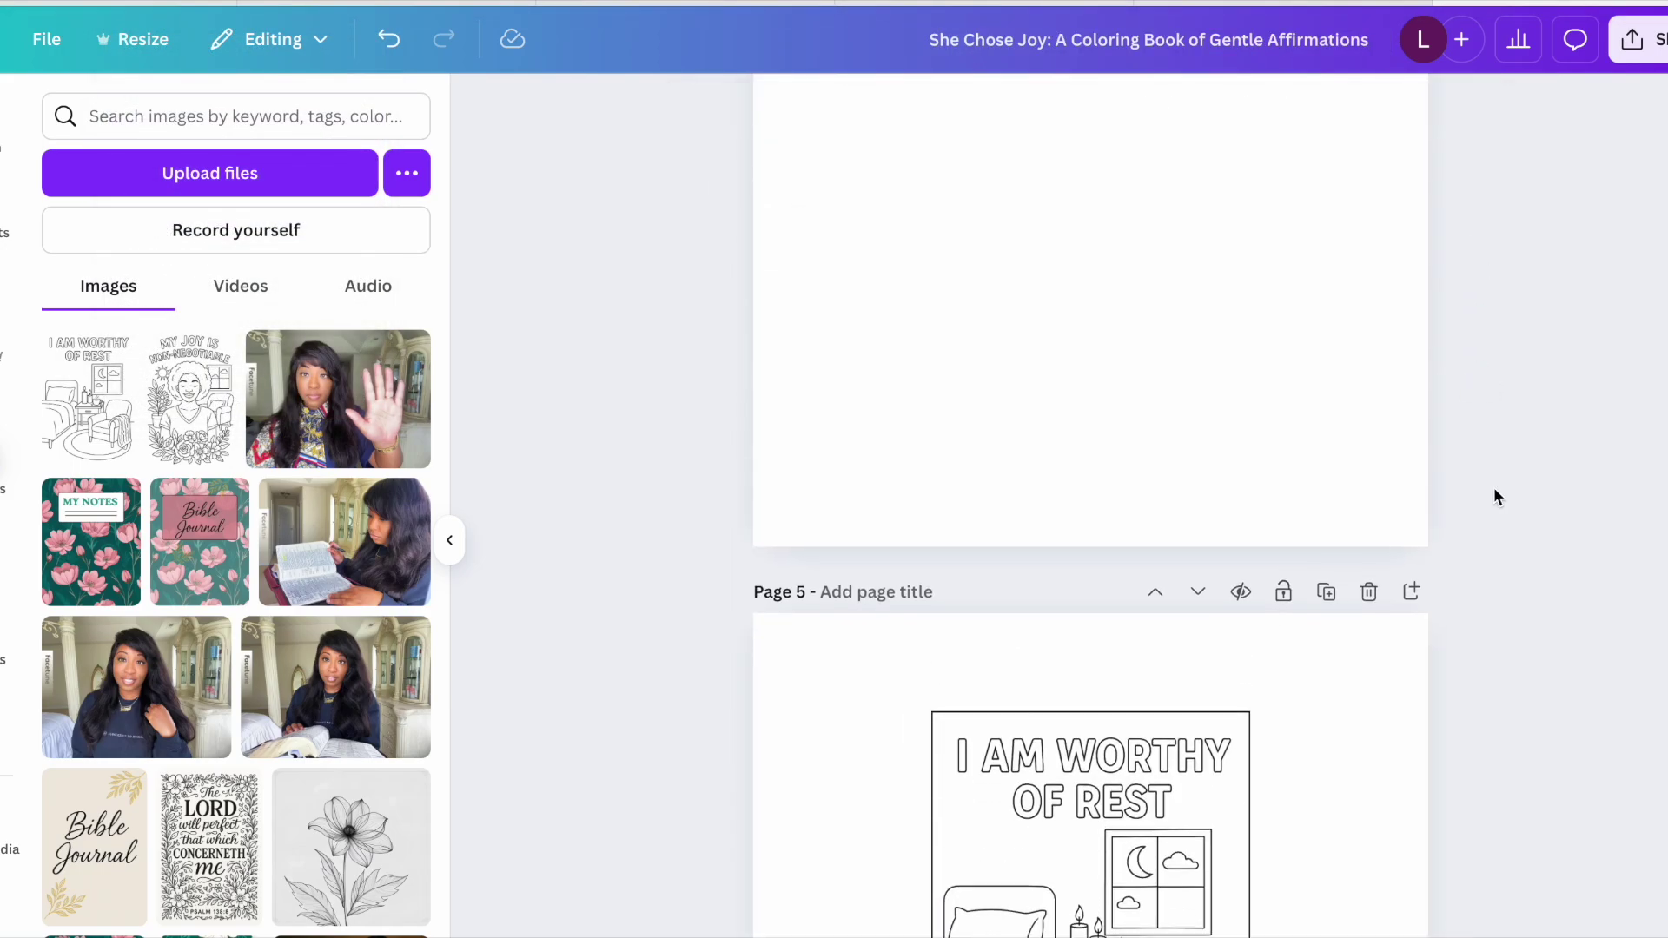
# - Switch to the Amazon KDP bookshelf and start creating a new title
pyautogui.click(1609, 858)
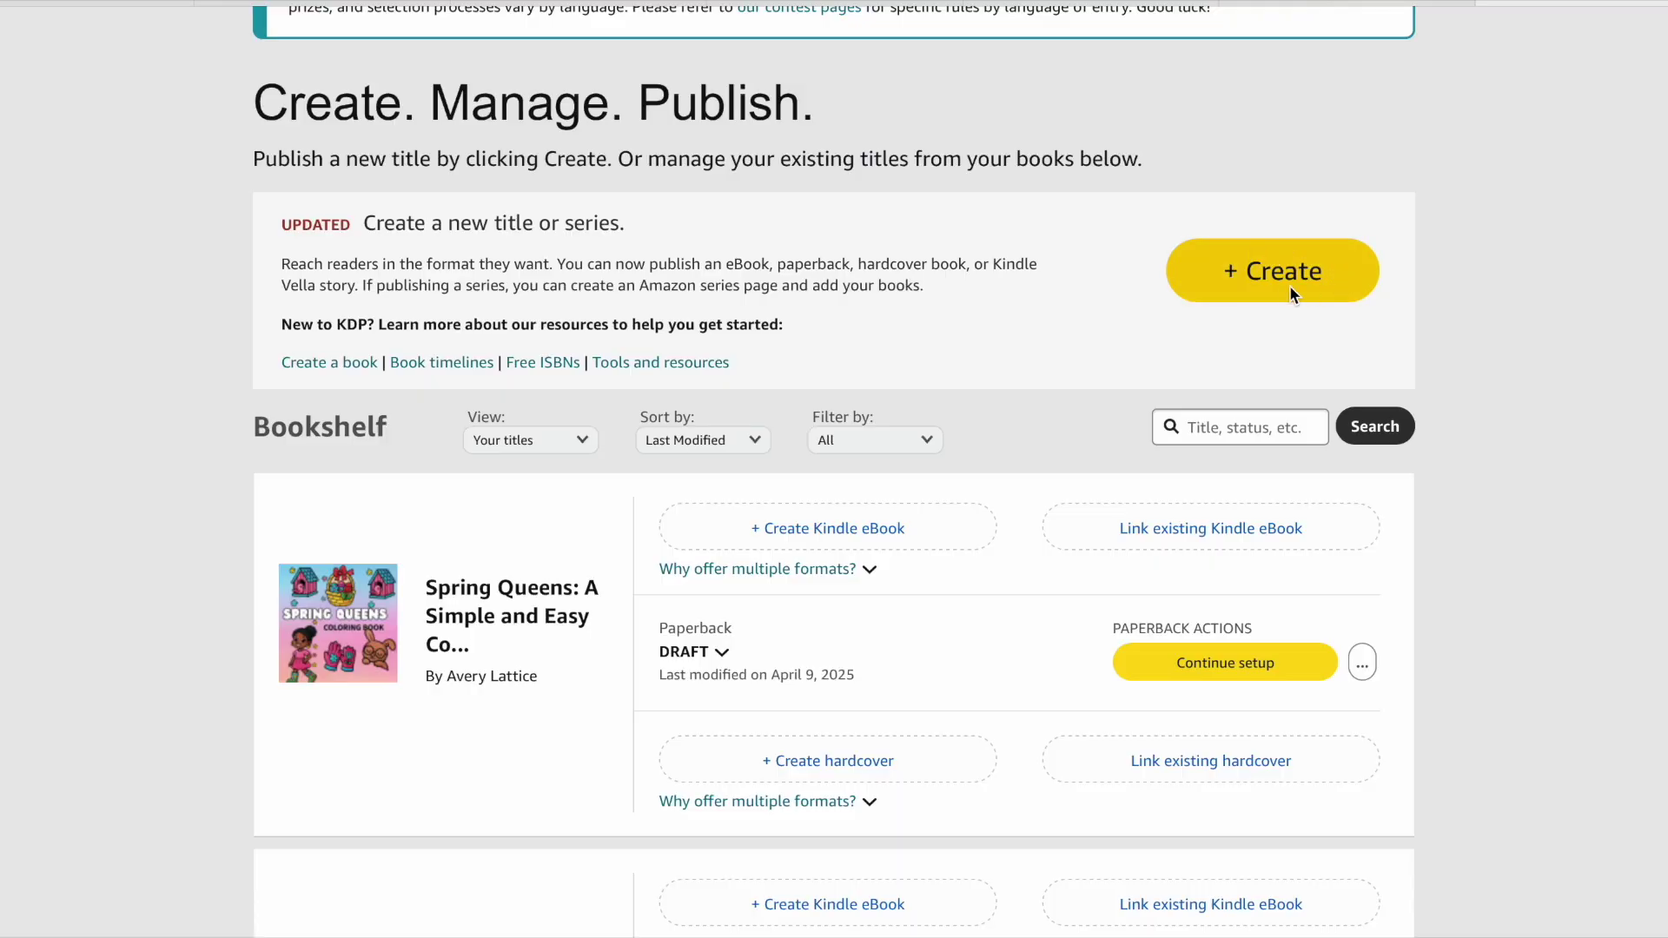
pyautogui.click(1293, 272)
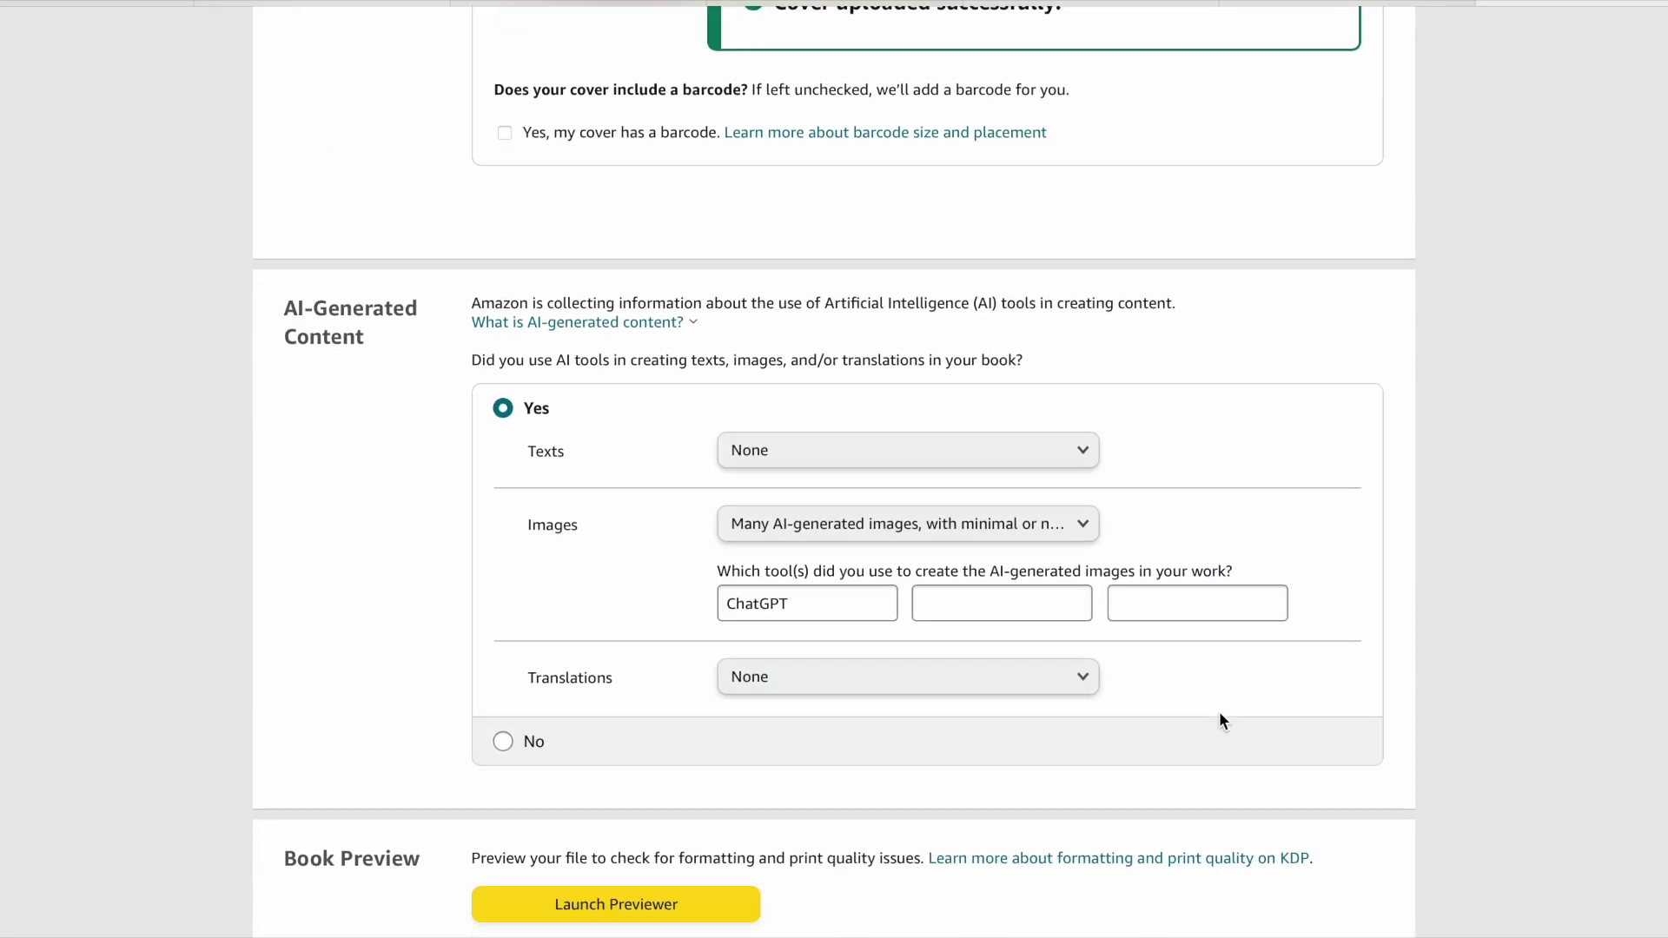
# - Review the AI-Generated Content questions in the KDP book setup, covering the texts, images, translations and the image tools used
pyautogui.scroll(-3, 1218, 710)
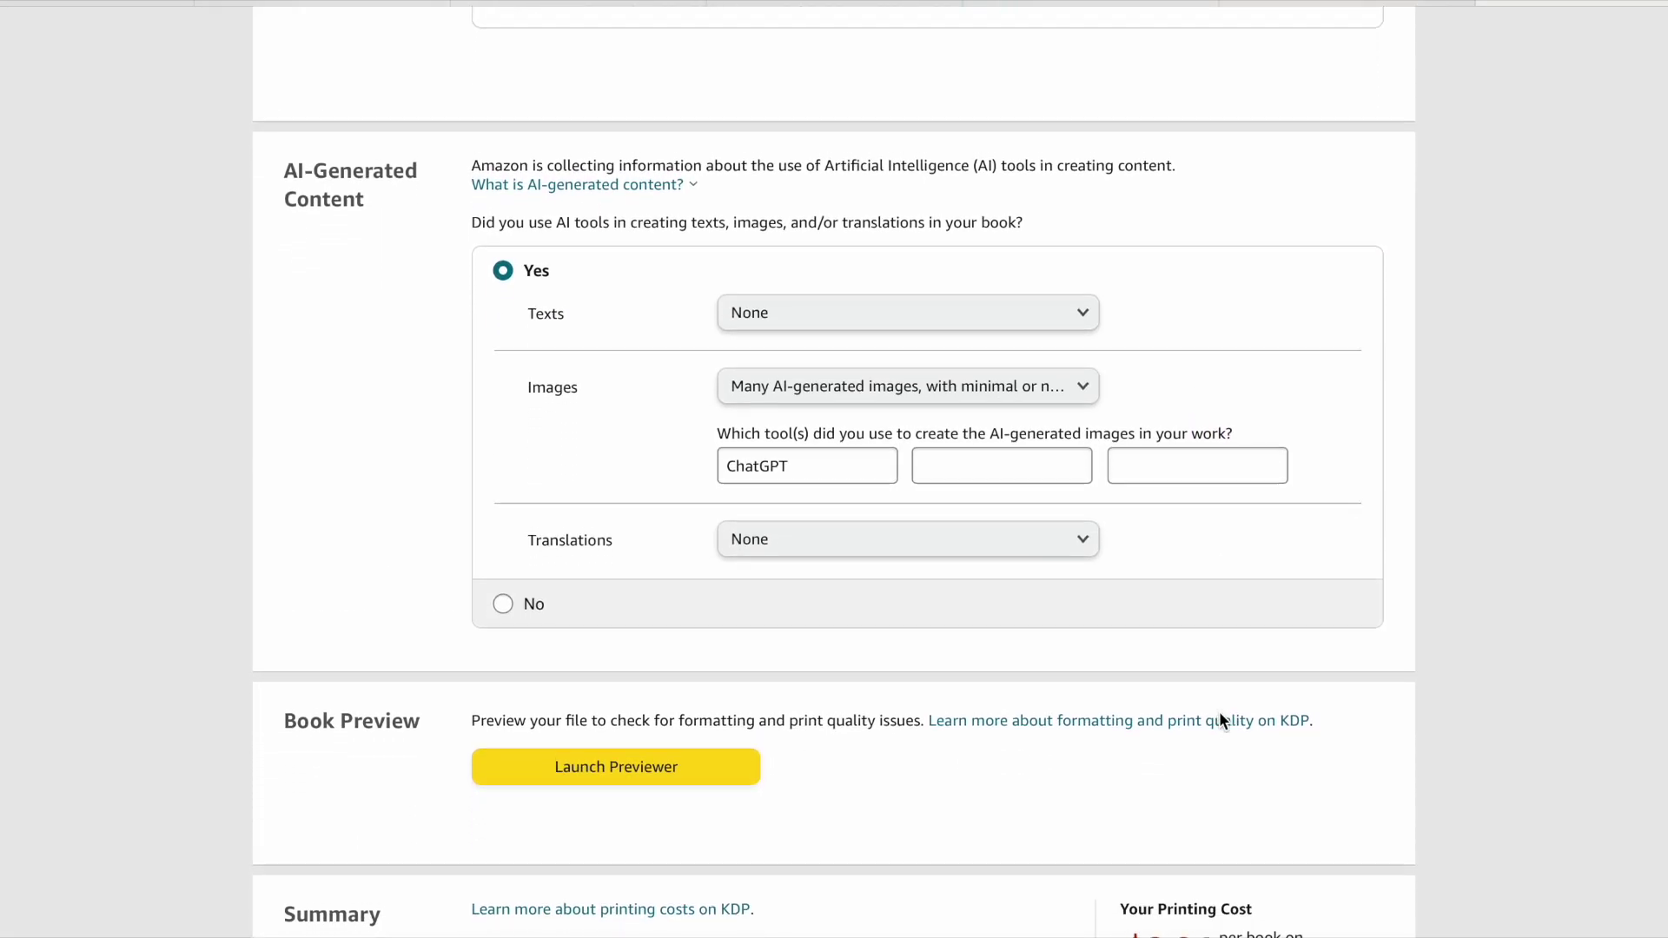
pyautogui.scroll(1, 1219, 719)
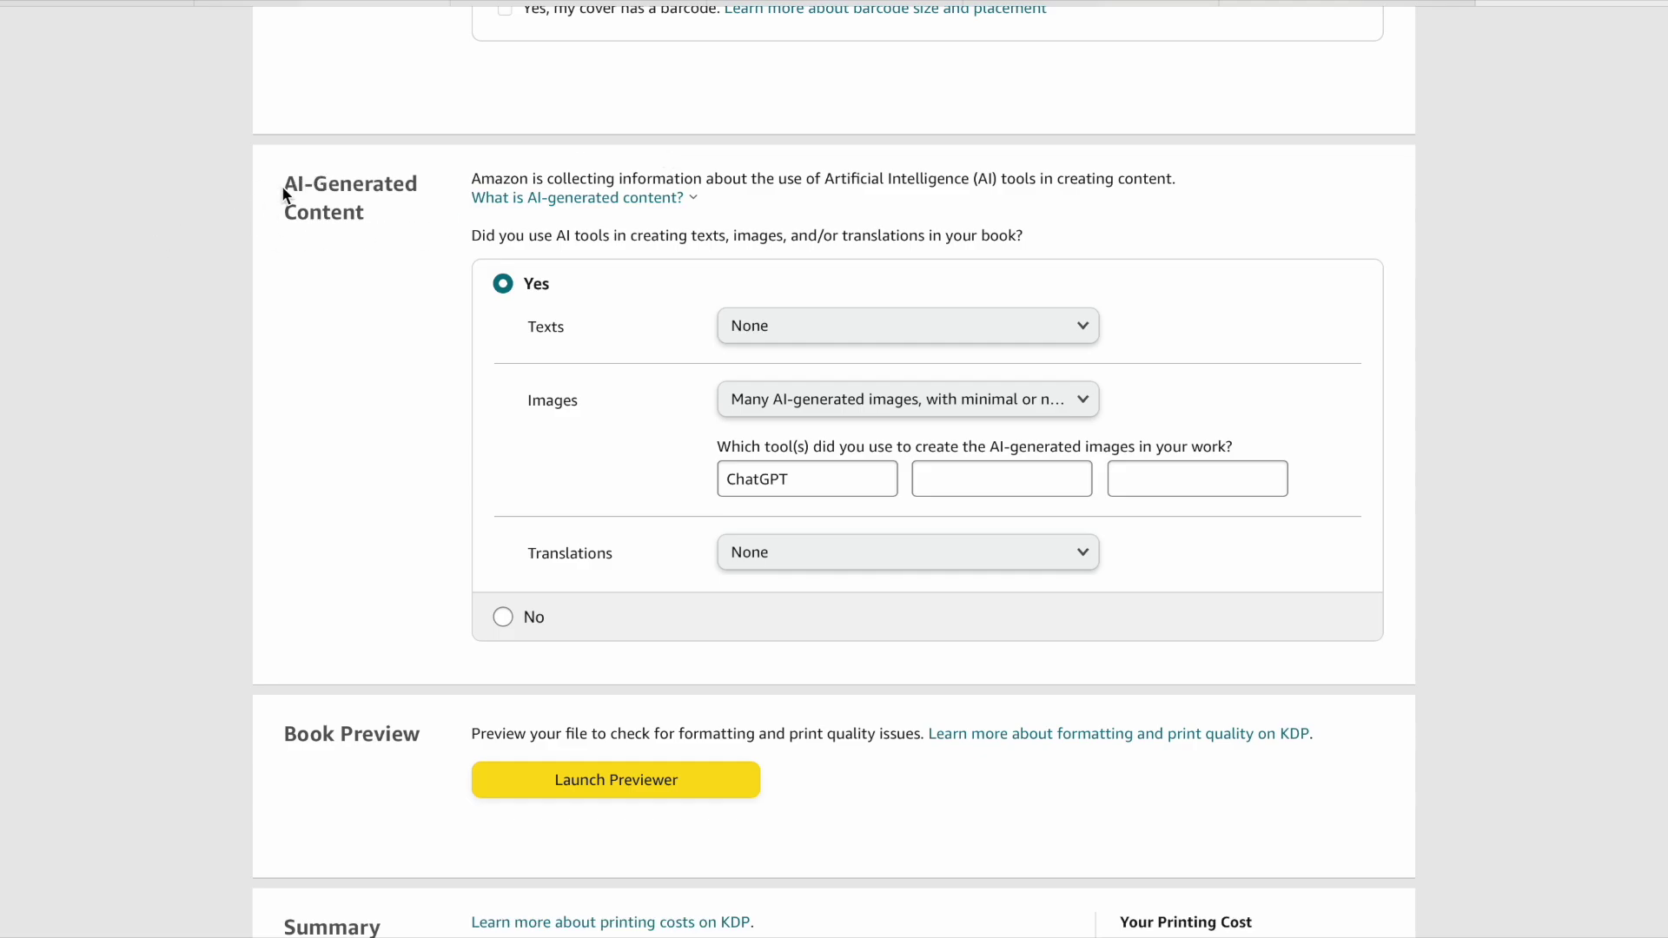
pyautogui.moveTo(331, 184); pyautogui.dragTo(372, 233)
pyautogui.click(435, 400)
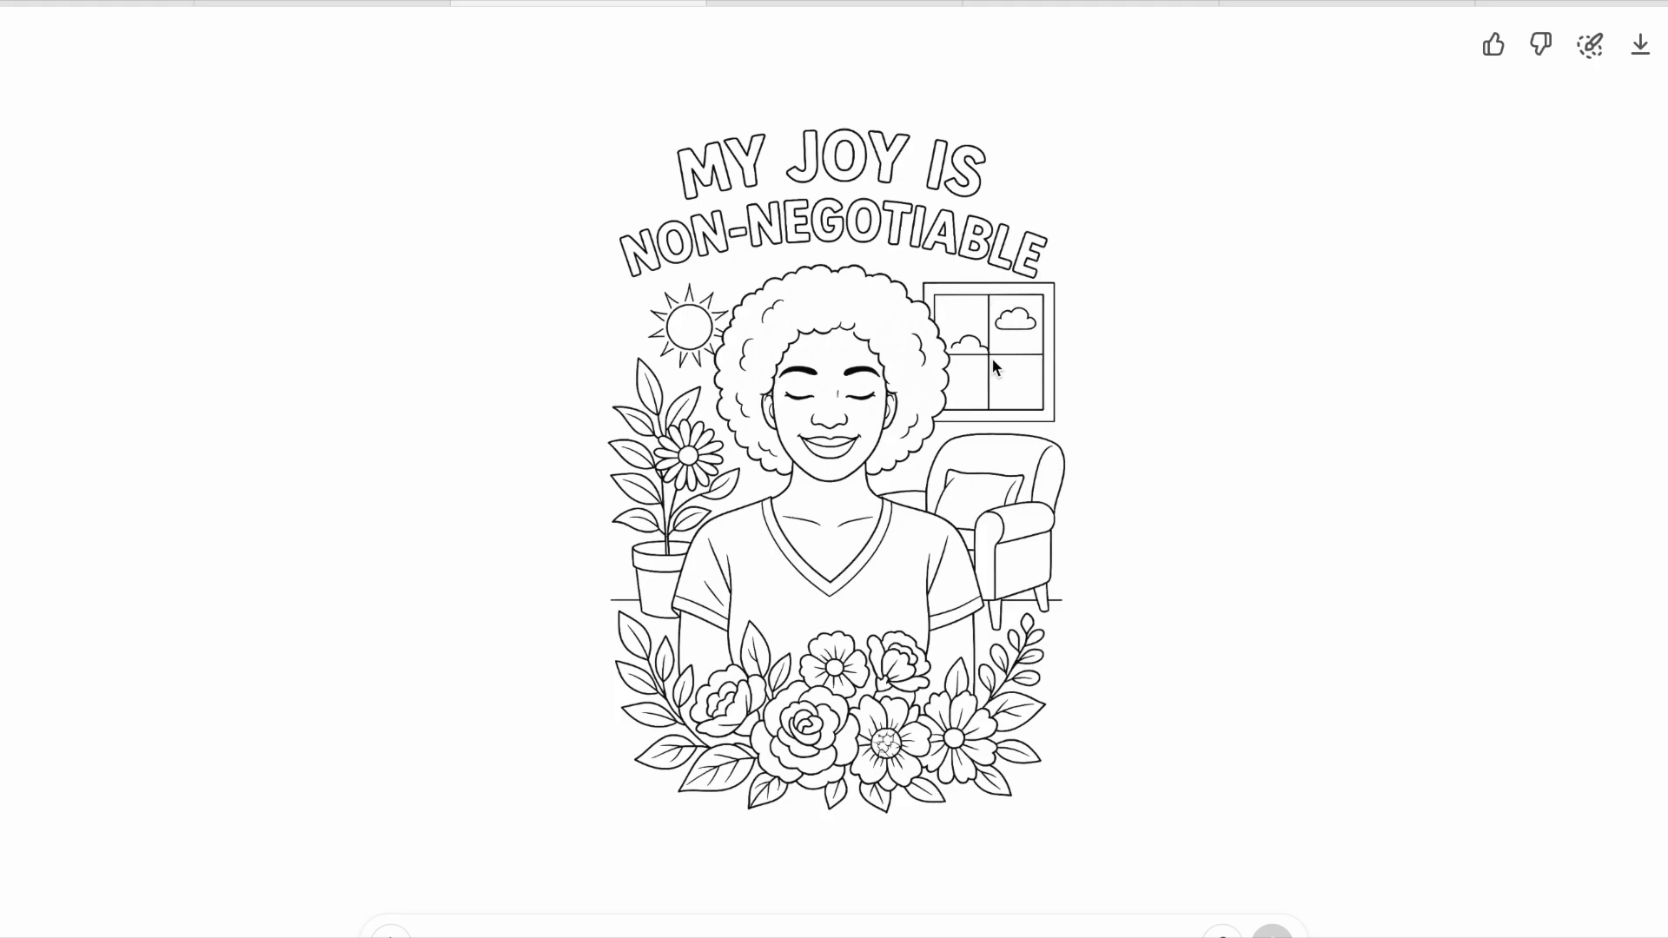
# - In ChatGPT, close the enlarged "My Joy Is Non-Negotiable" coloring image and look over it in the conversation
pyautogui.press('Escape')
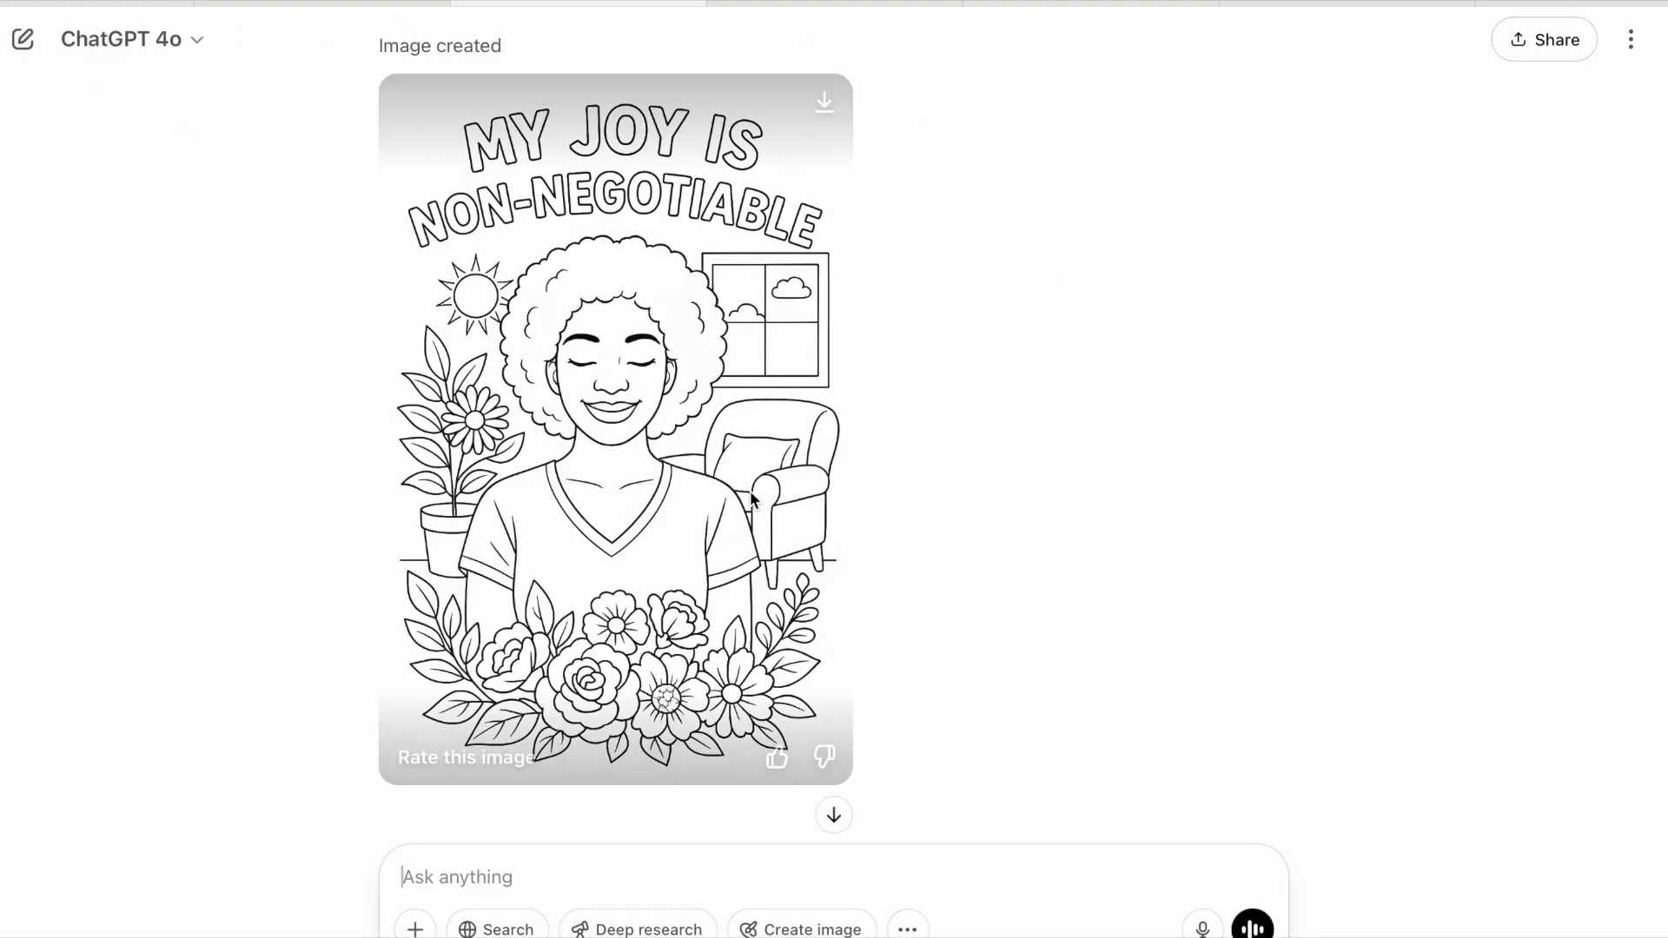
pyautogui.scroll(-1, 752, 500)
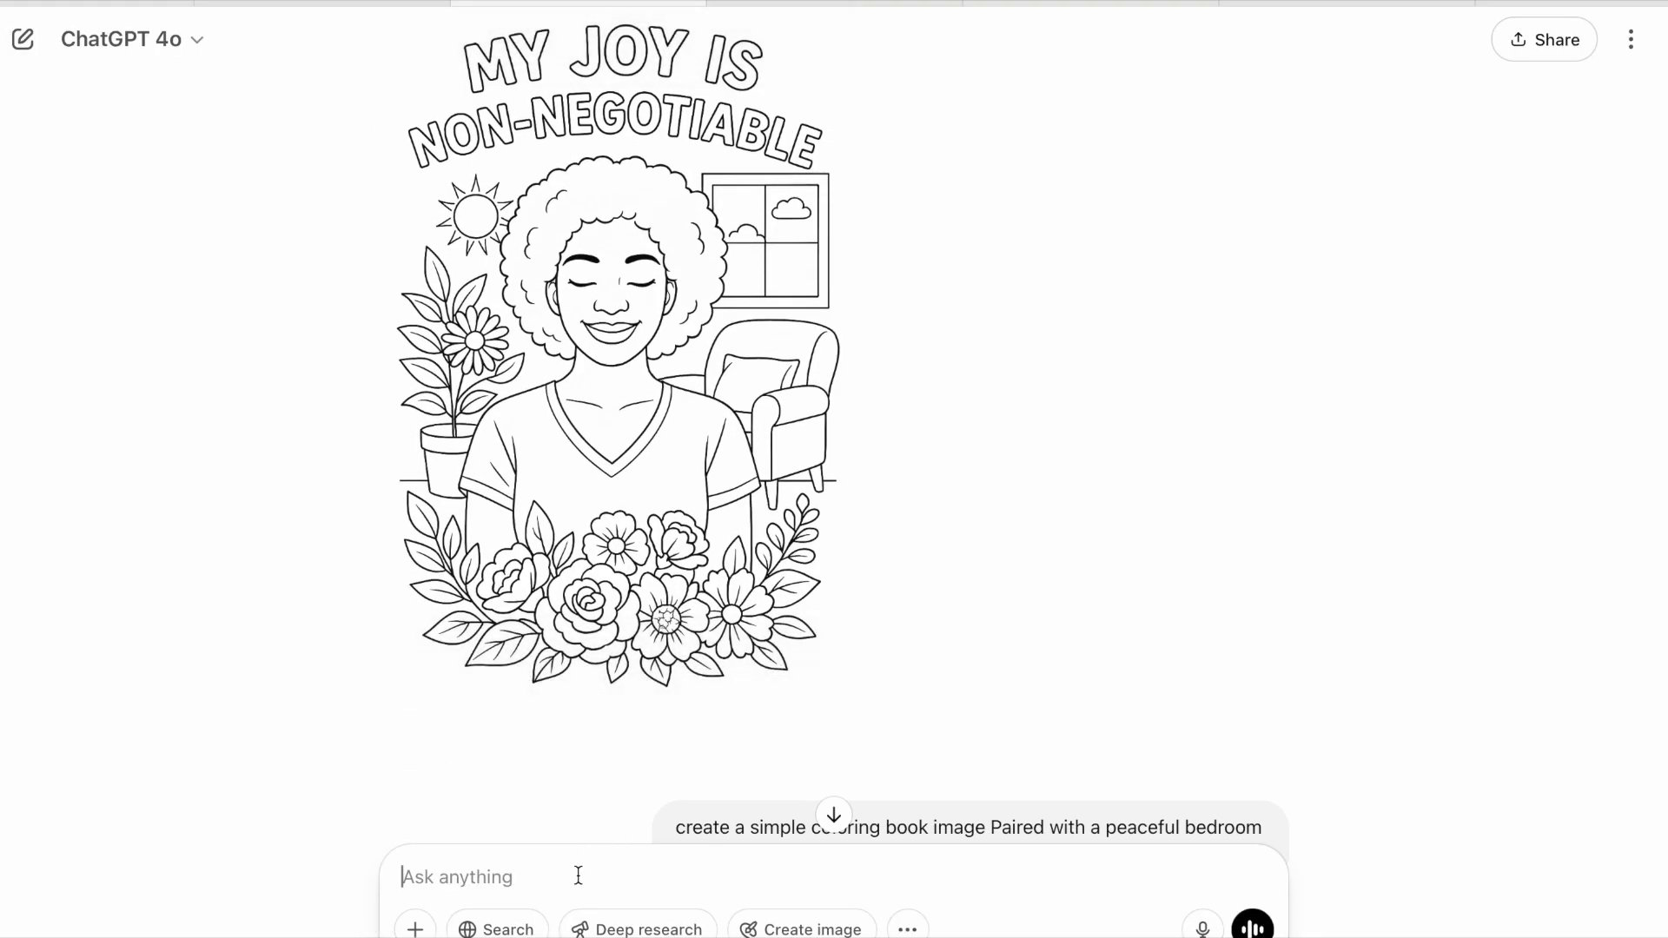